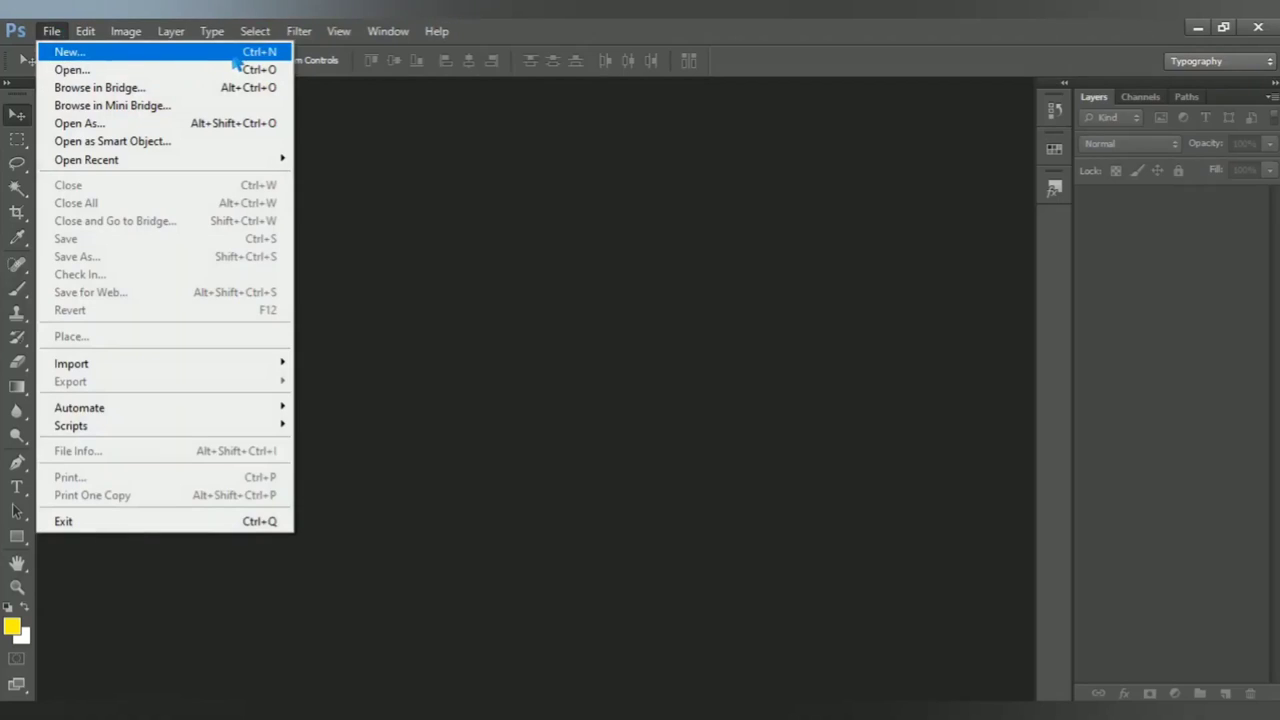
# Step: Create a new white 2560 × 1440 px document at 300 pixels/inch from the preset
pyautogui.click(236, 56)
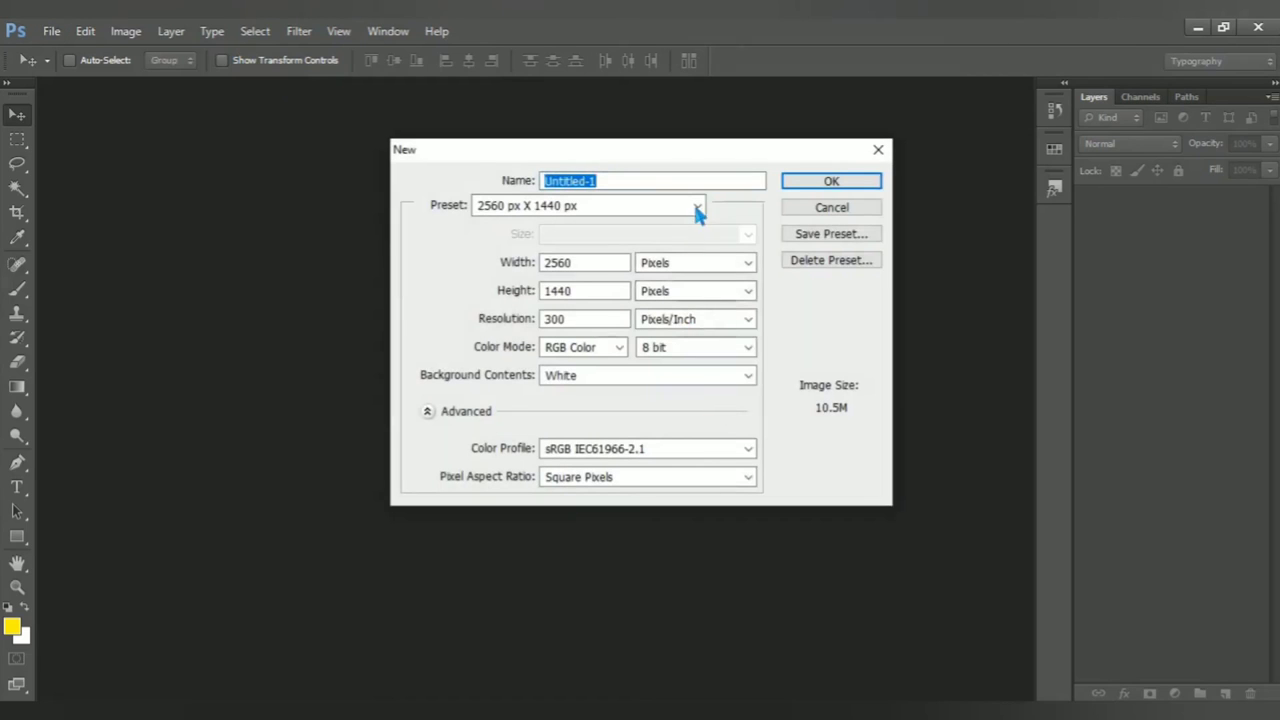
pyautogui.click(699, 206)
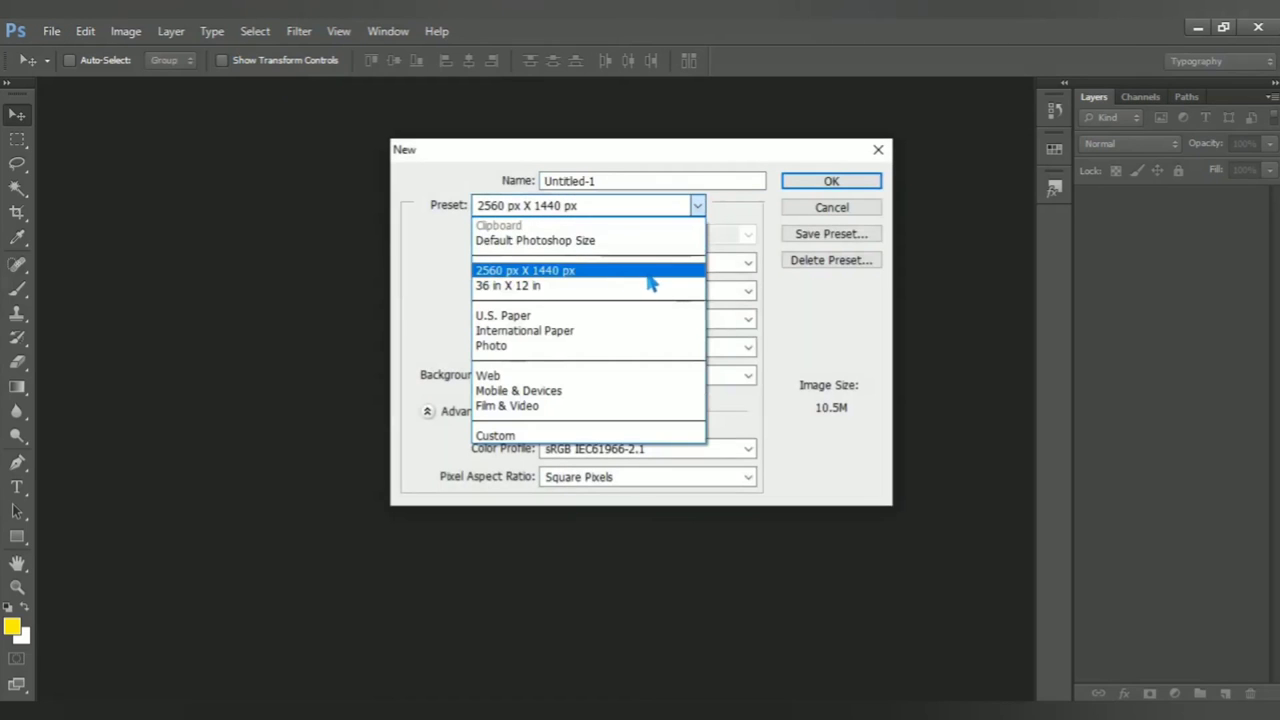
pyautogui.click(657, 272)
pyautogui.click(833, 184)
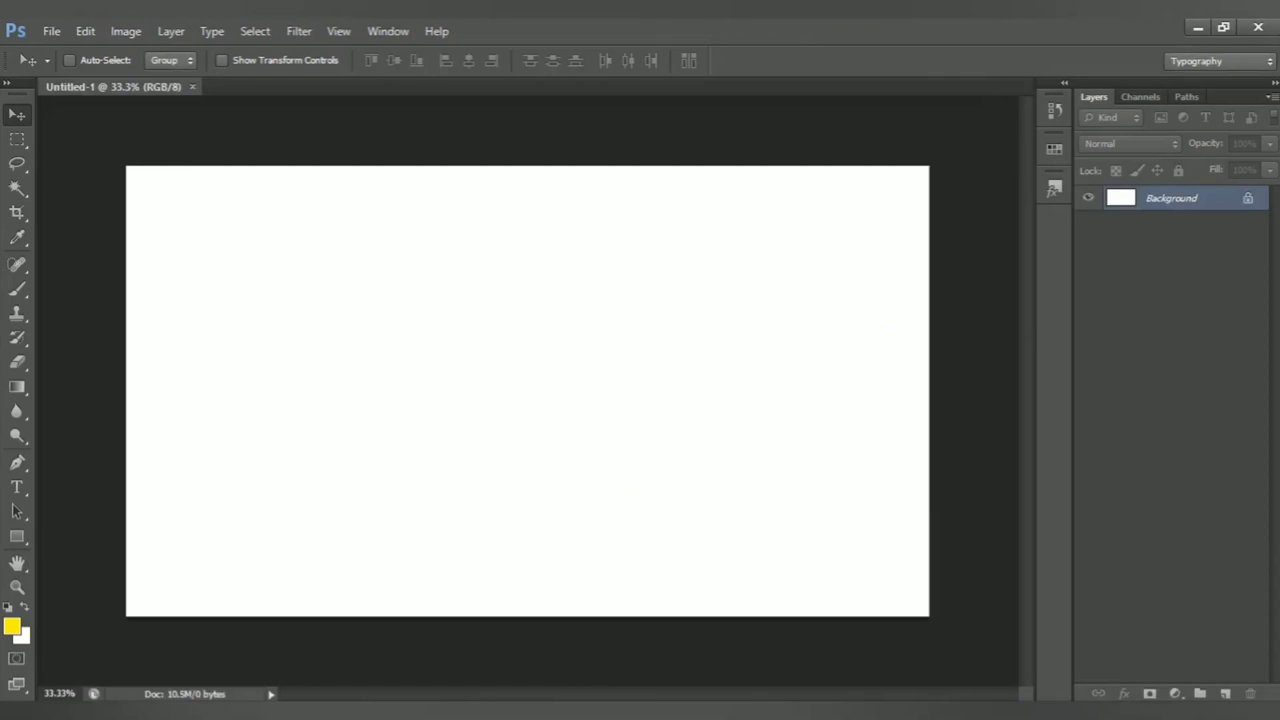
# Step: Add a Color Fill 1 layer of dark grey #545454 over the white background
pyautogui.click(1175, 693)
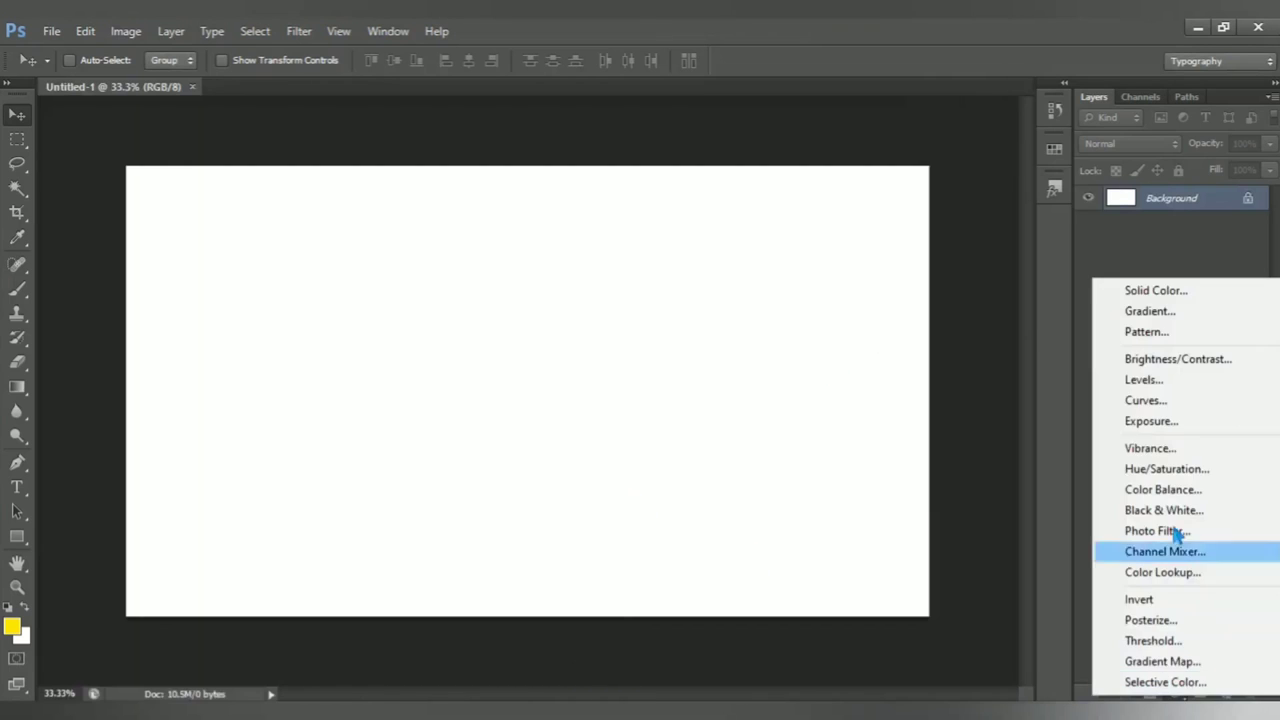
pyautogui.click(1158, 291)
pyautogui.click(1060, 496)
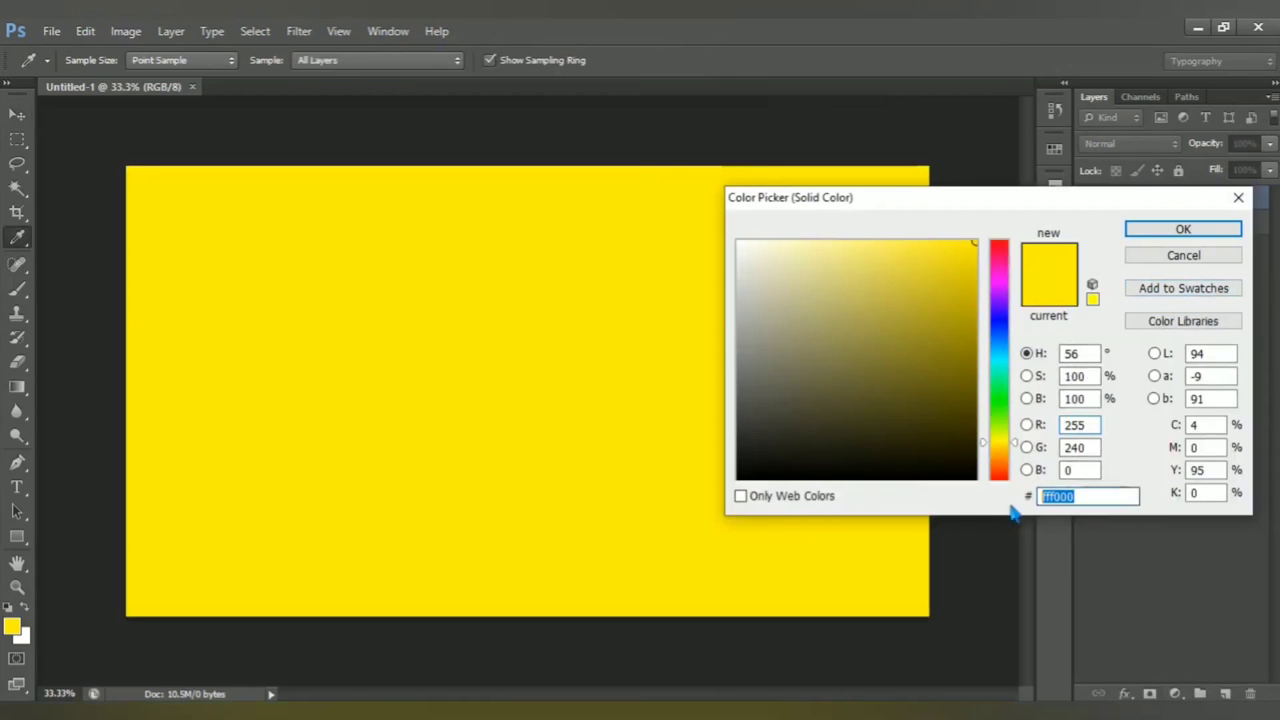
pyautogui.write('54545')
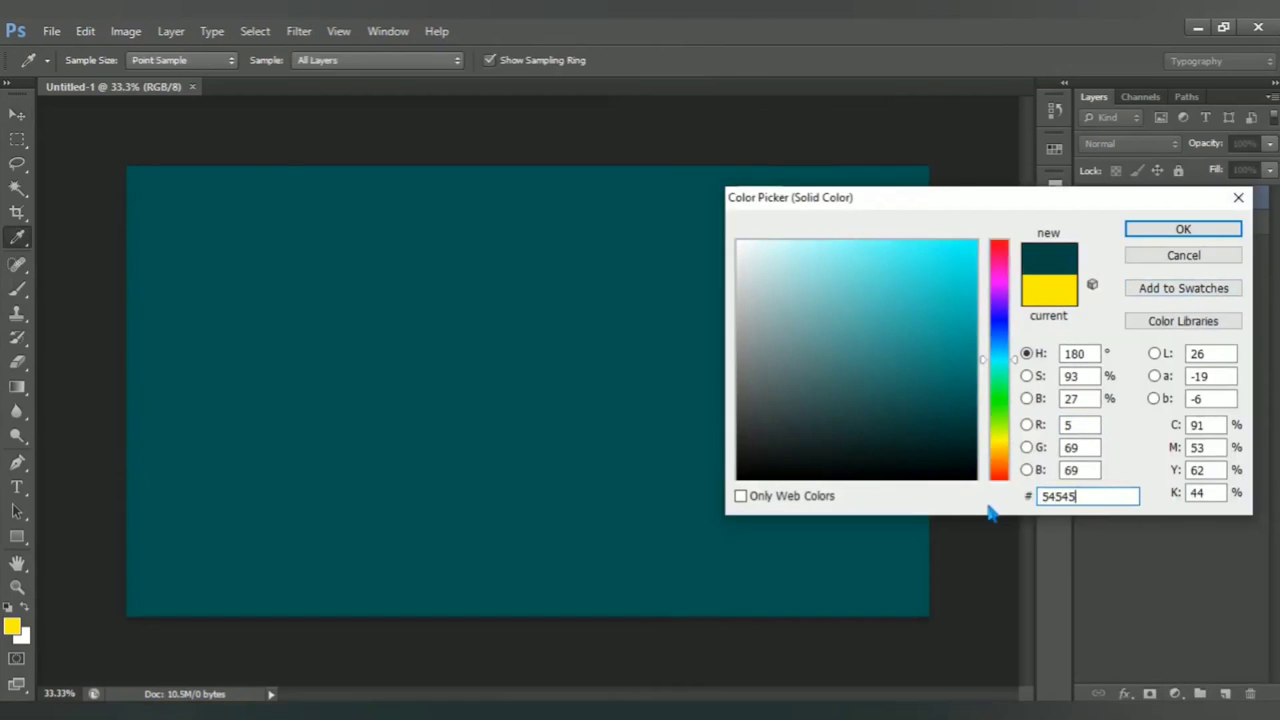
pyautogui.write('4')
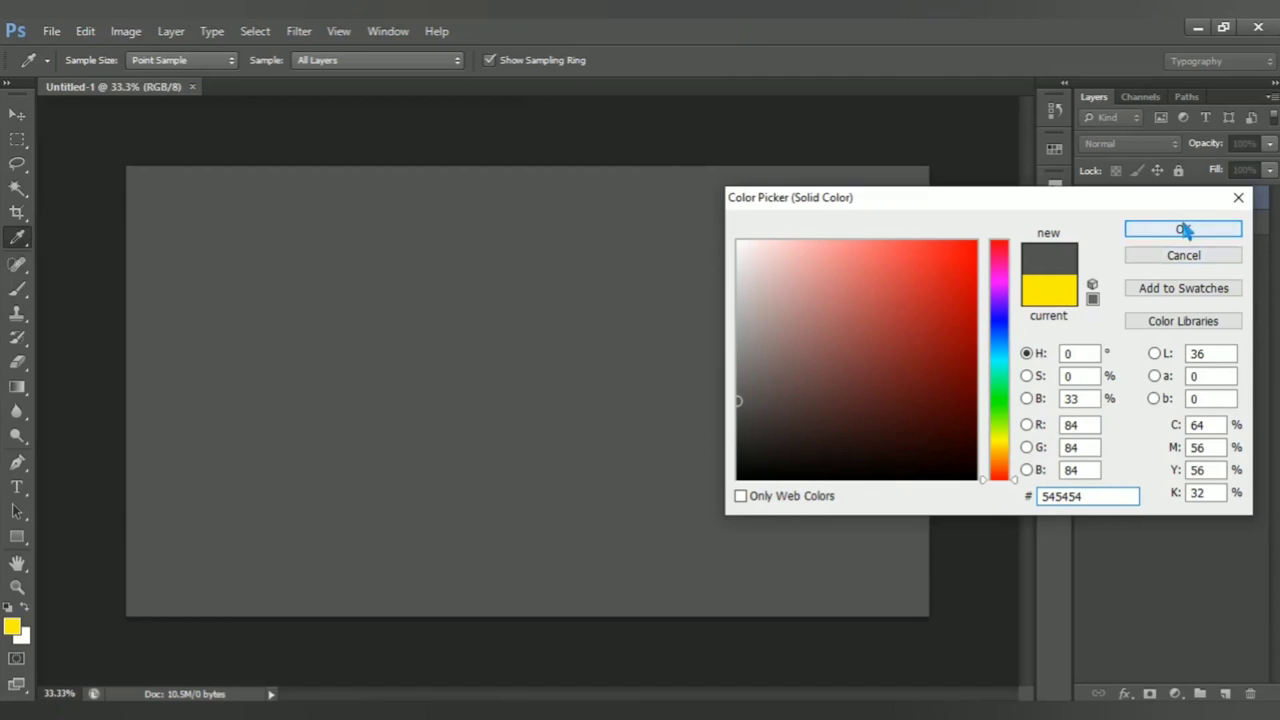
pyautogui.click(1195, 230)
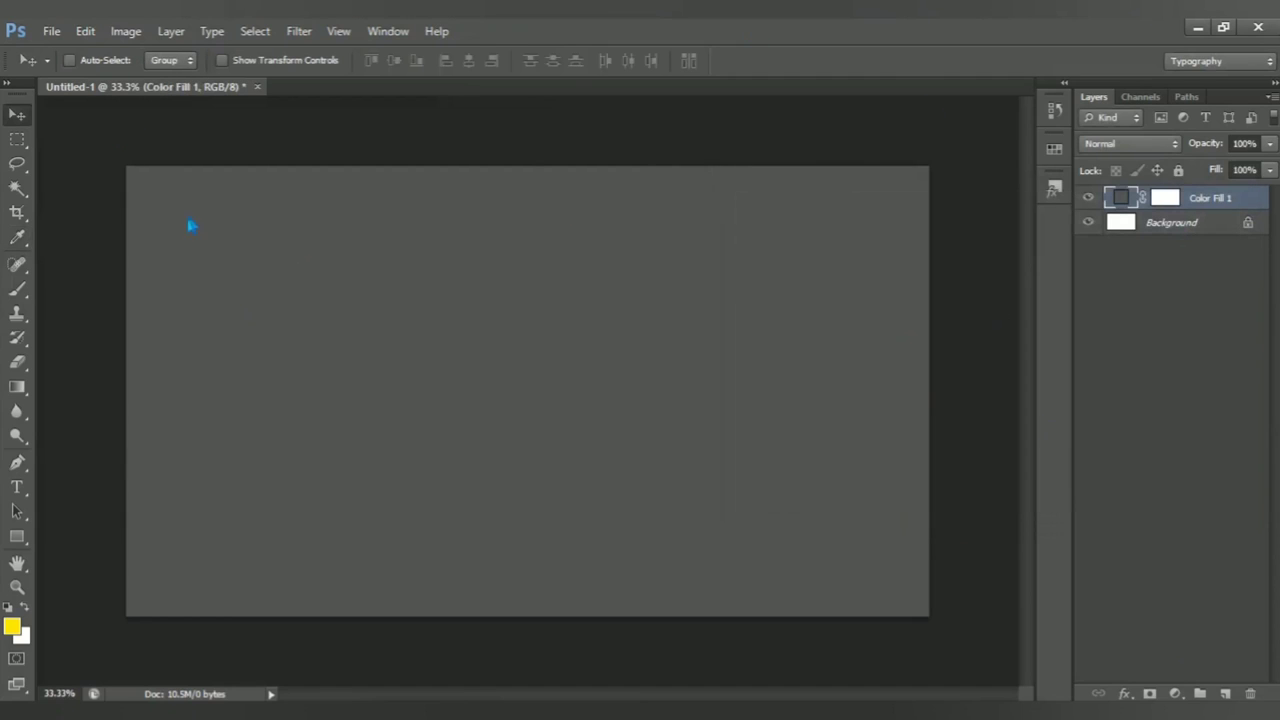
pyautogui.click(58, 40)
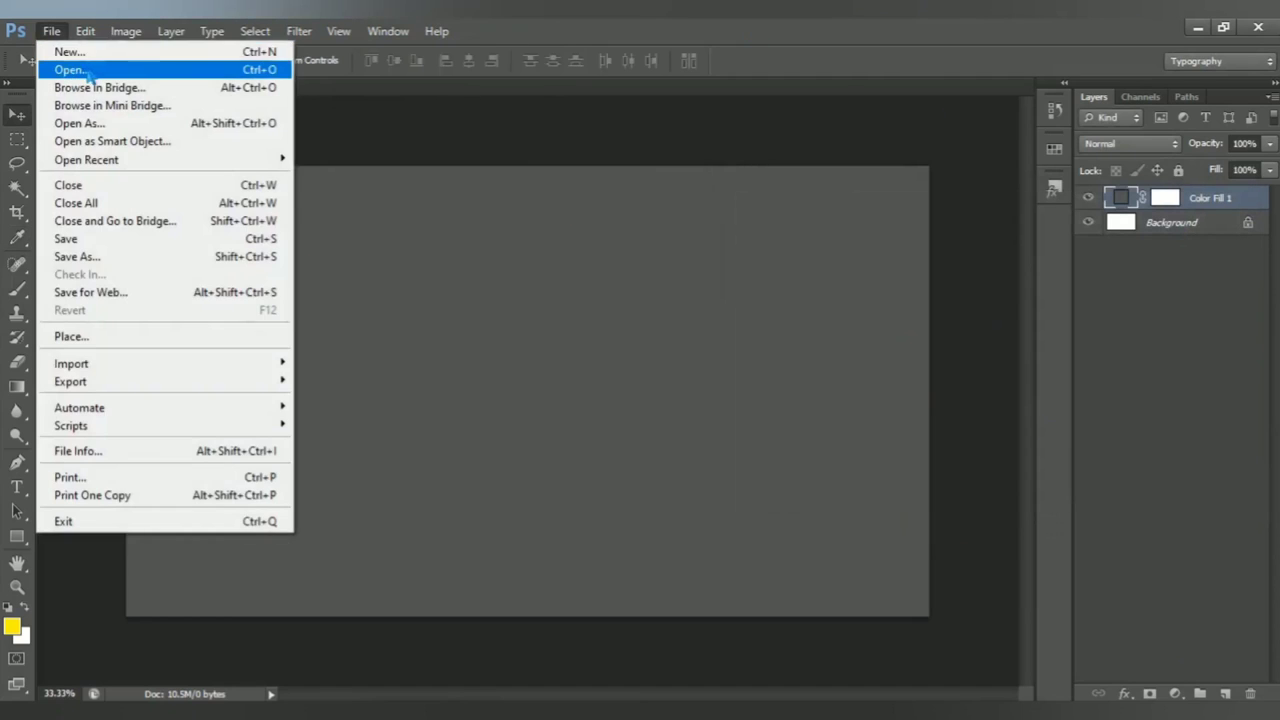
# Step: Open pexels-krivec-ales-552789, drag it into Untitled-1 as Layer 1, and close the photo
pyautogui.click(63, 68)
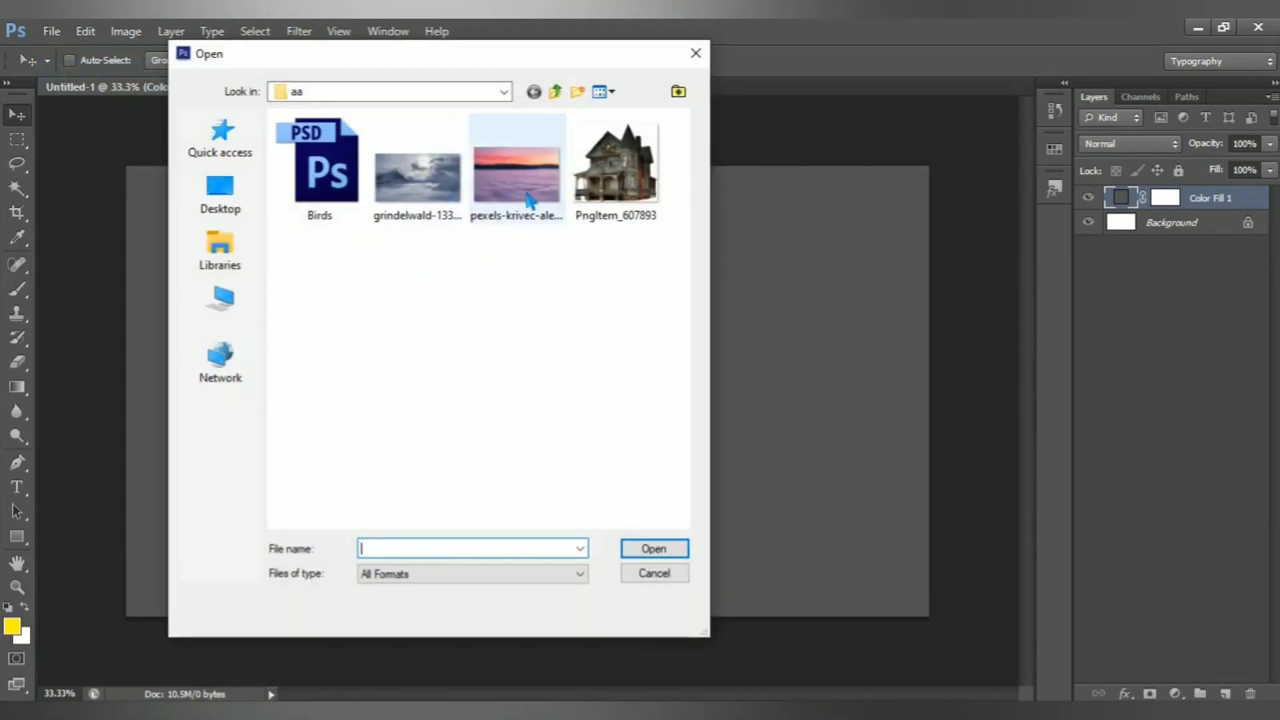
pyautogui.click(516, 190)
pyautogui.click(645, 556)
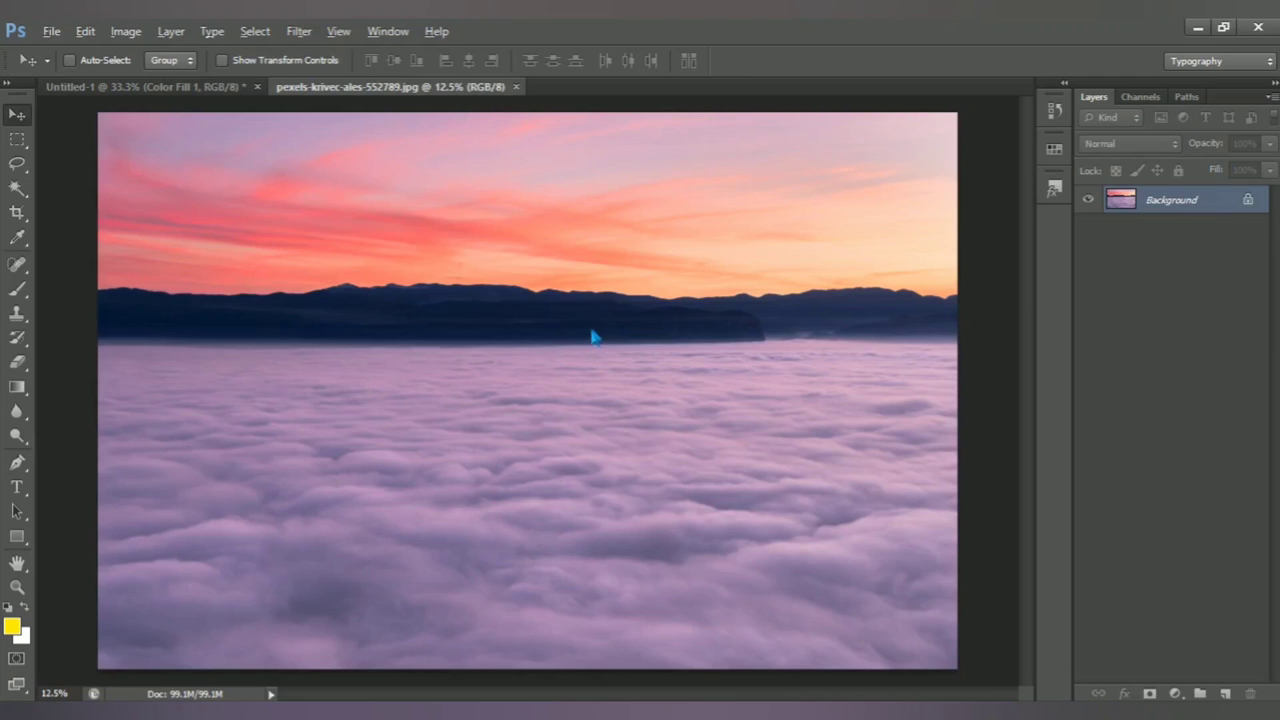
pyautogui.moveTo(592, 337)
pyautogui.mouseDown()
pyautogui.moveTo(380, 336)
pyautogui.moveTo(546, 497)
pyautogui.moveTo(627, 503)
pyautogui.moveTo(627, 561)
pyautogui.mouseUp()
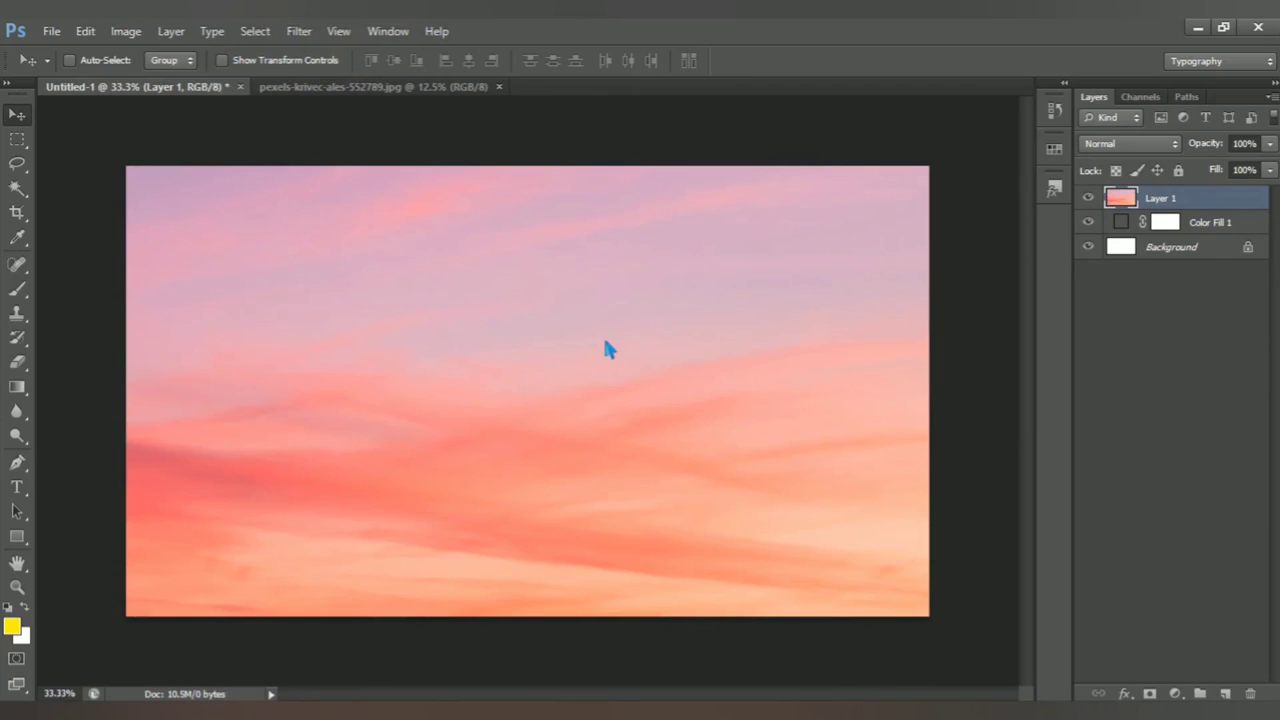
pyautogui.click(500, 86)
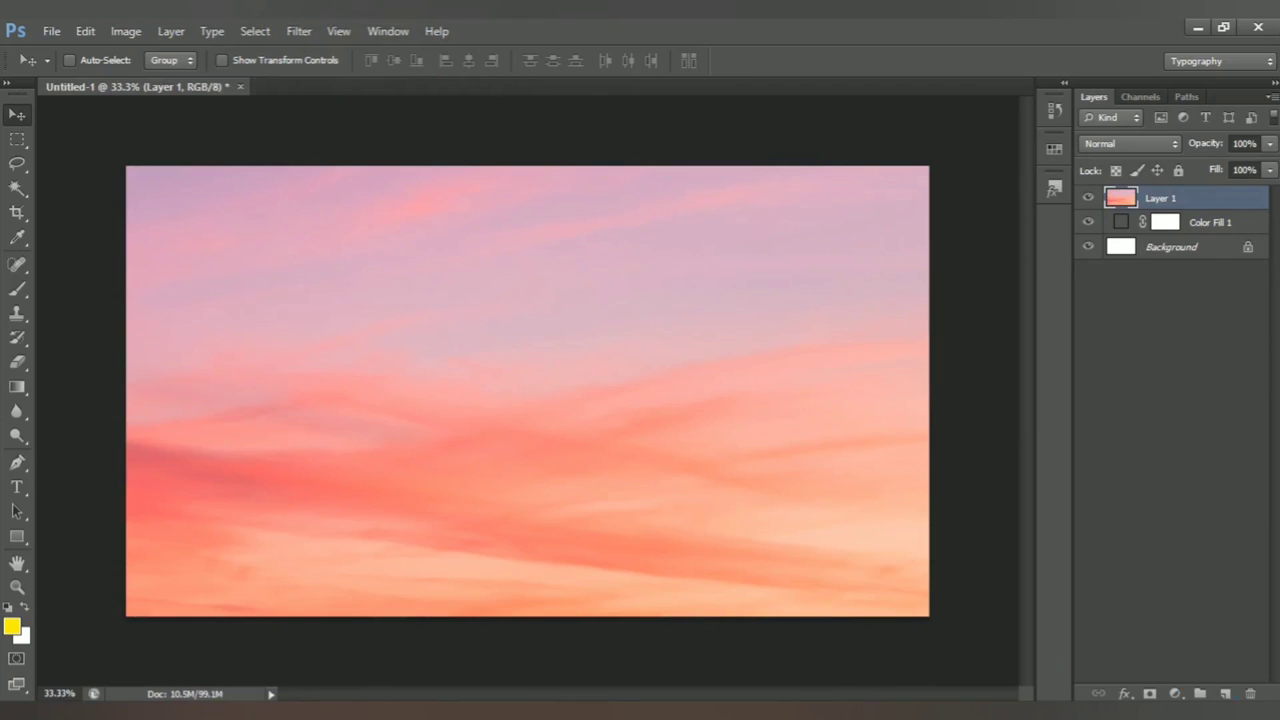
# Step: Add a Brightness/Contrast layer clipped to Layer 1 with brightness -150 and contrast 62
pyautogui.click(1175, 693)
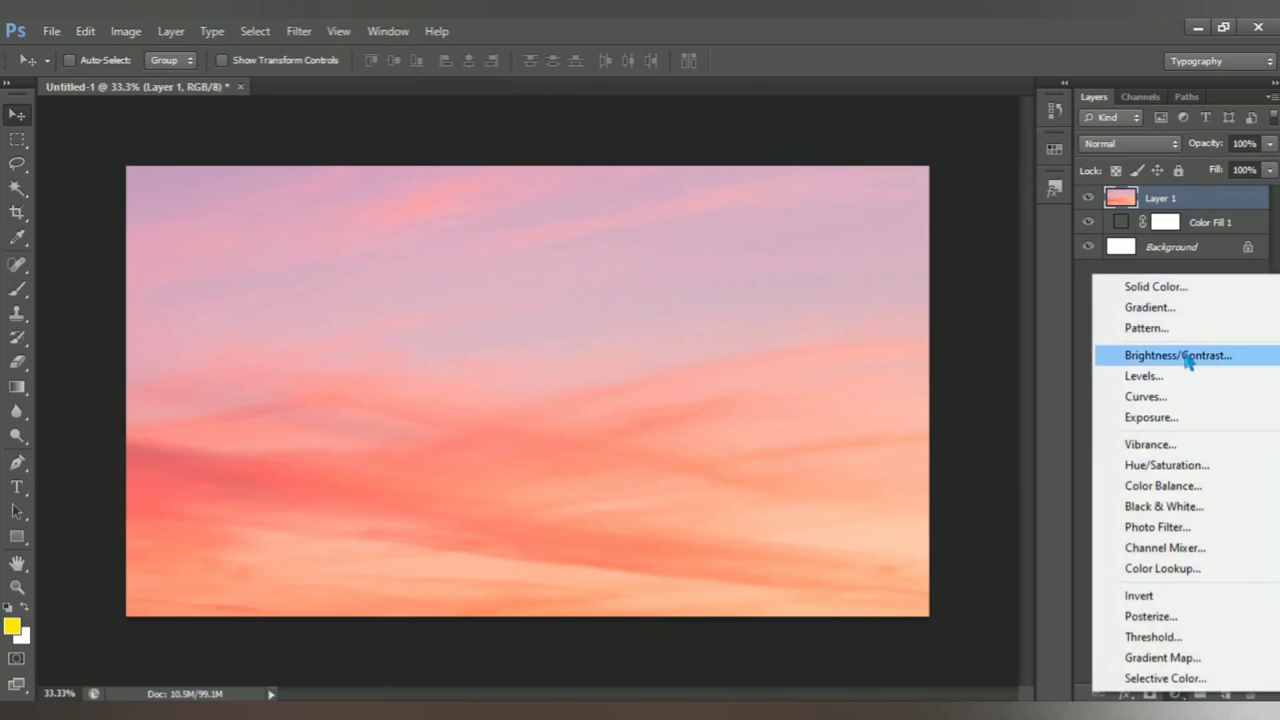
pyautogui.click(1188, 357)
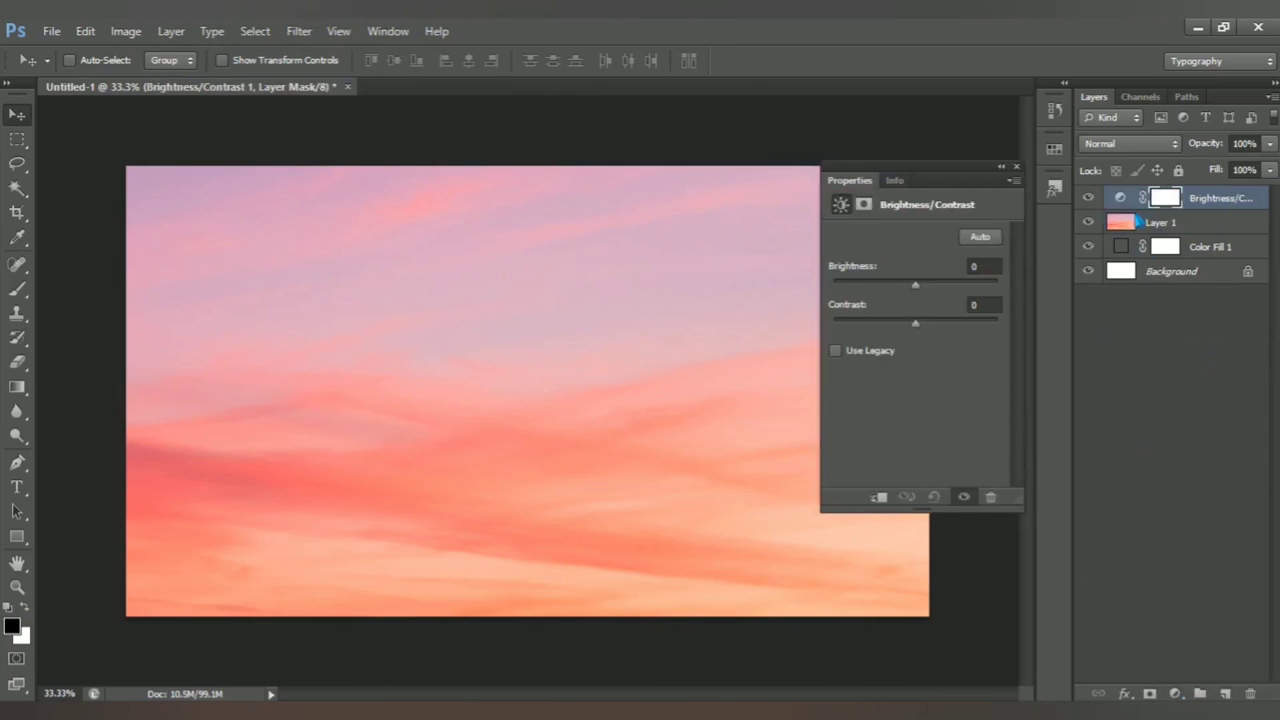
pyautogui.click(1126, 199)
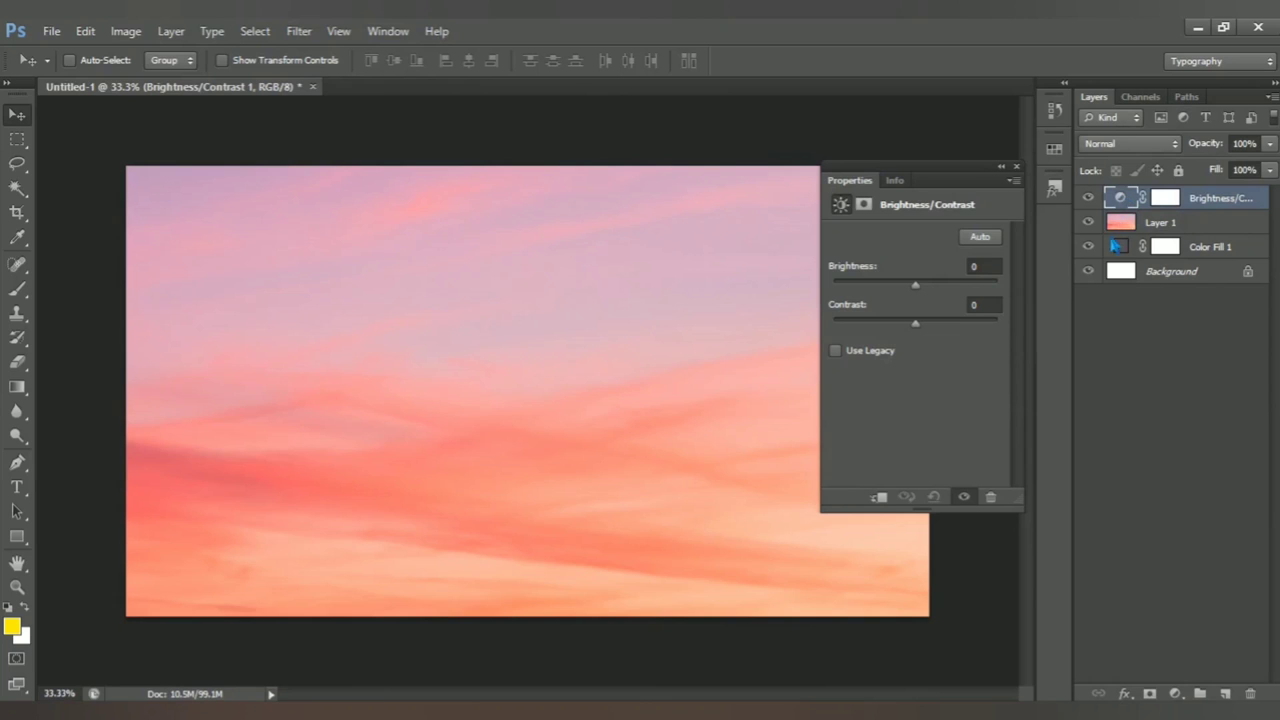
pyautogui.click(888, 497)
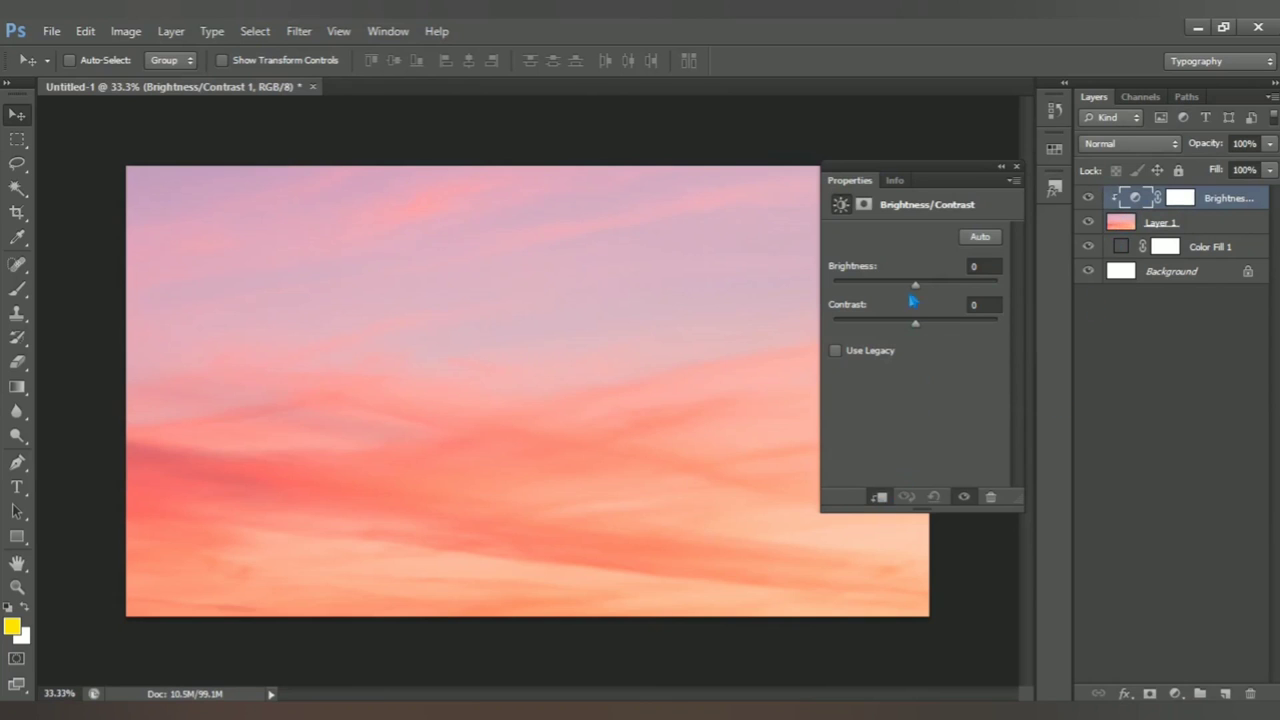
pyautogui.moveTo(915, 285); pyautogui.dragTo(818, 320)
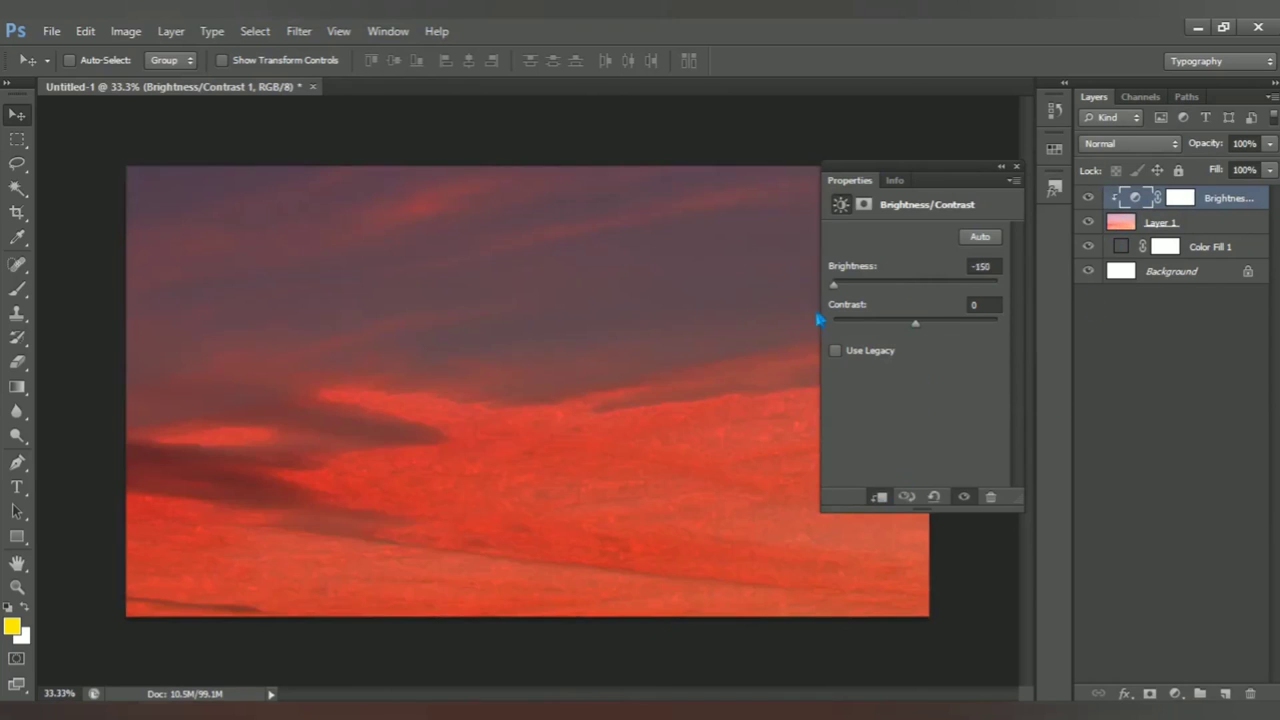
pyautogui.moveTo(927, 337); pyautogui.dragTo(958, 340)
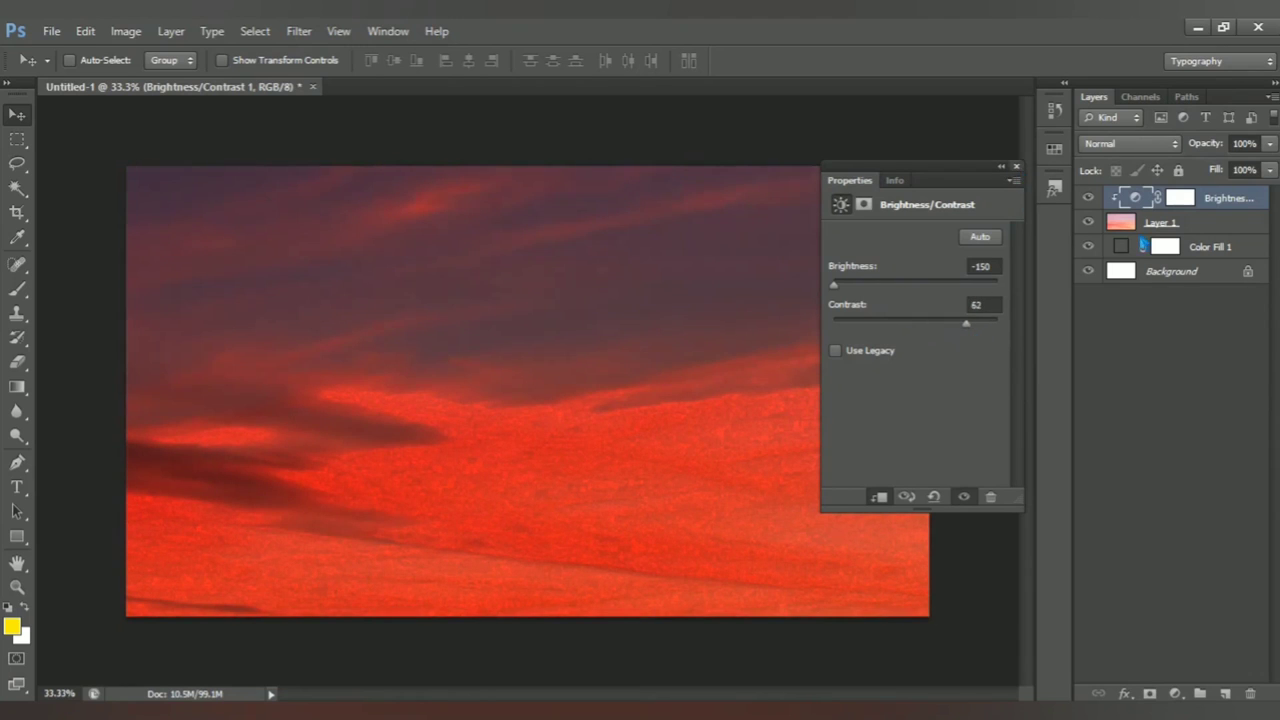
pyautogui.click(1016, 166)
pyautogui.click(1137, 228)
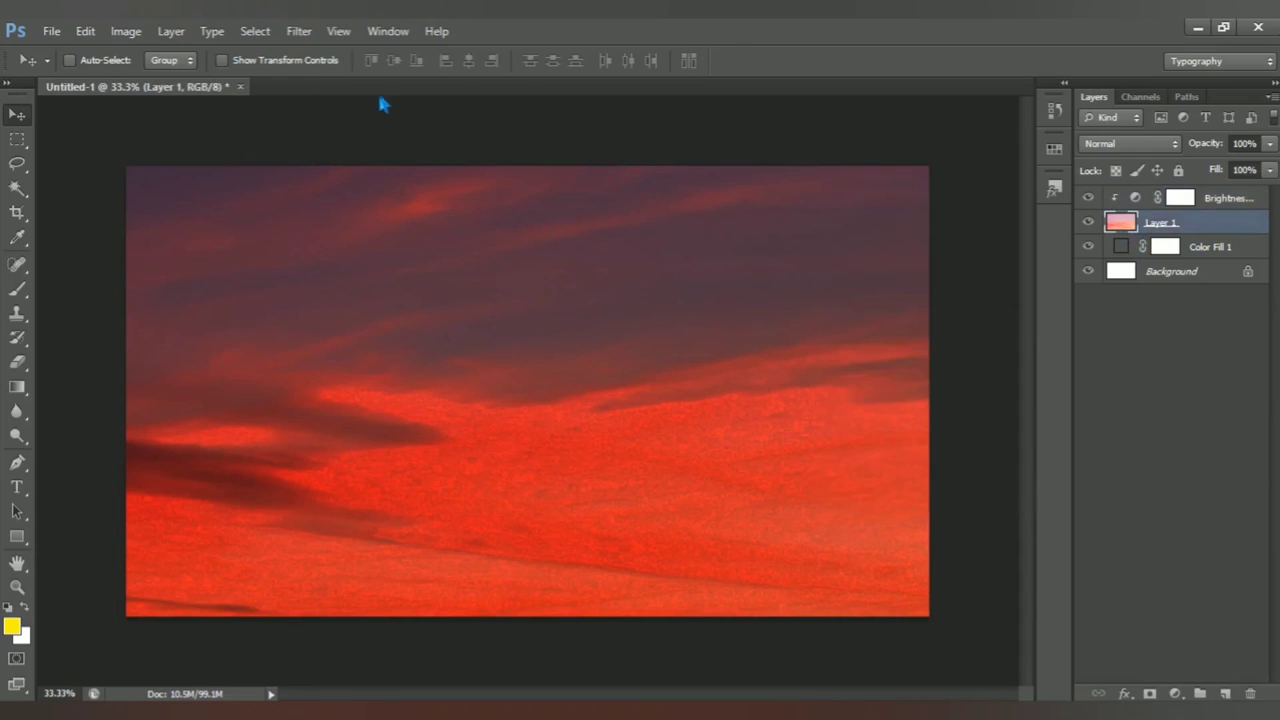
# Step: Apply a Gaussian Blur of about 19.6 px radius to the Layer 1 sky
pyautogui.click(299, 31)
pyautogui.moveTo(308, 220)
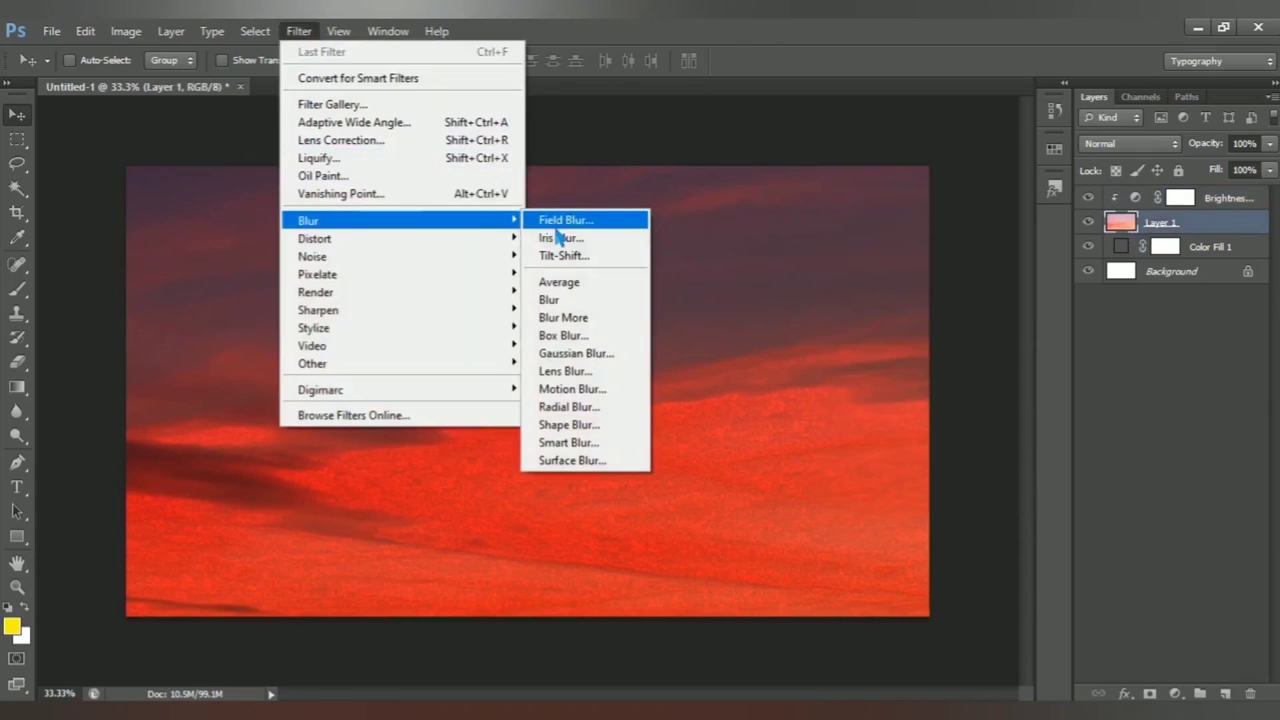
pyautogui.click(594, 360)
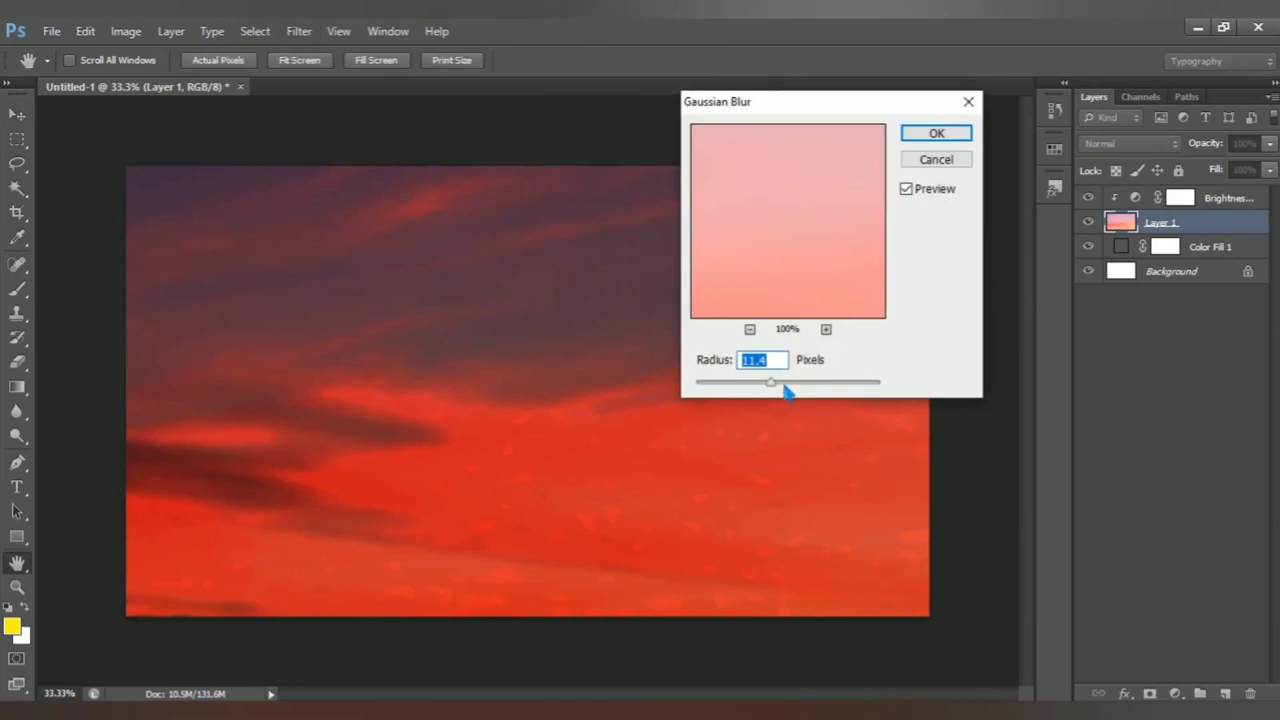
pyautogui.moveTo(785, 391); pyautogui.dragTo(785, 394)
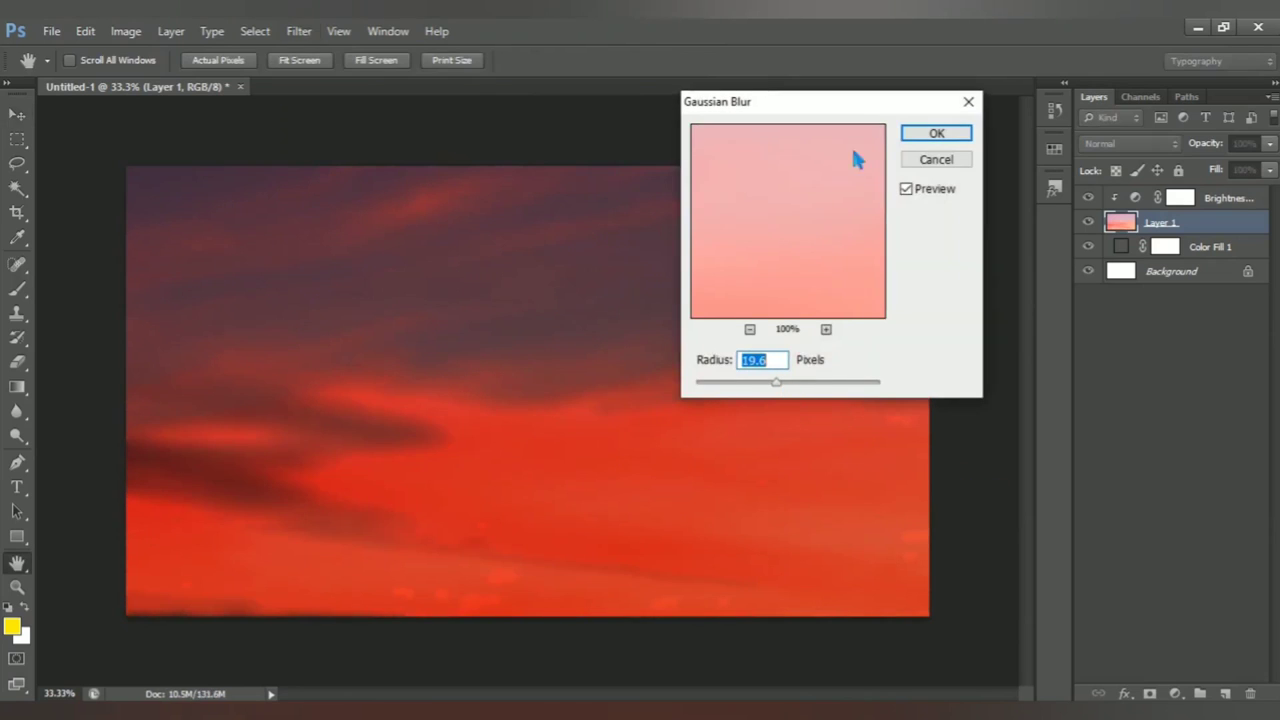
pyautogui.click(936, 133)
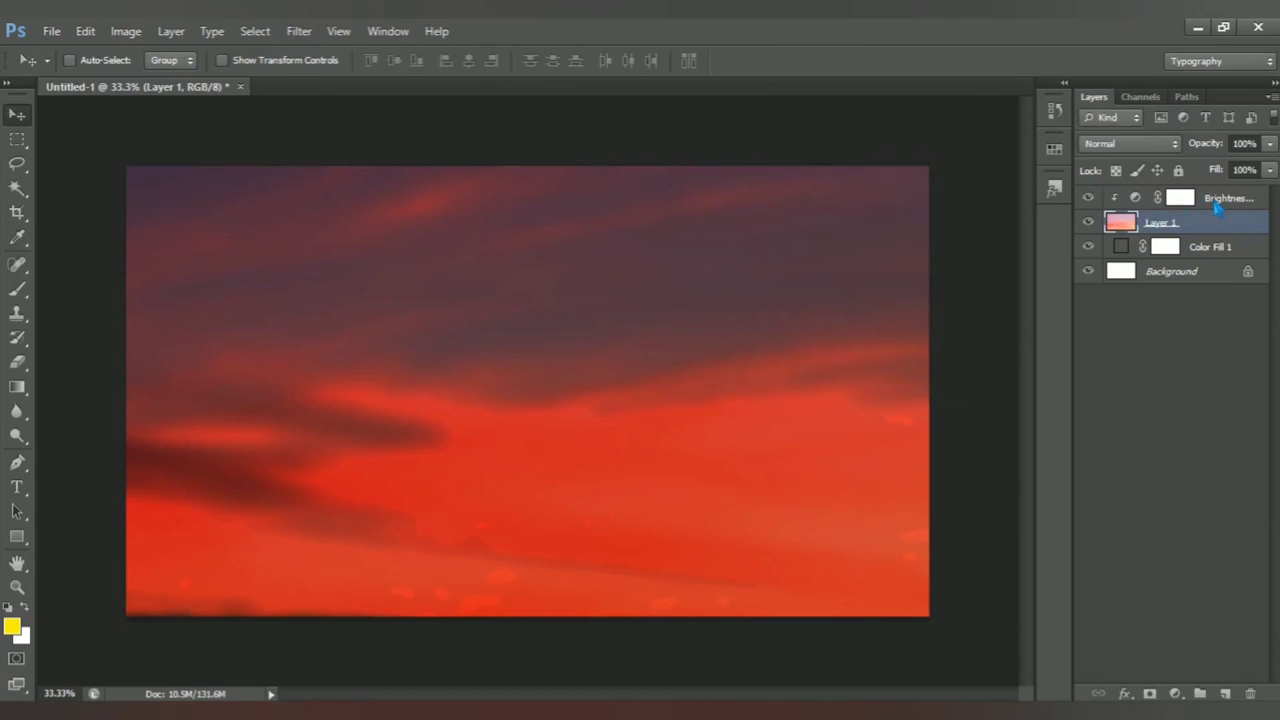
pyautogui.click(1216, 204)
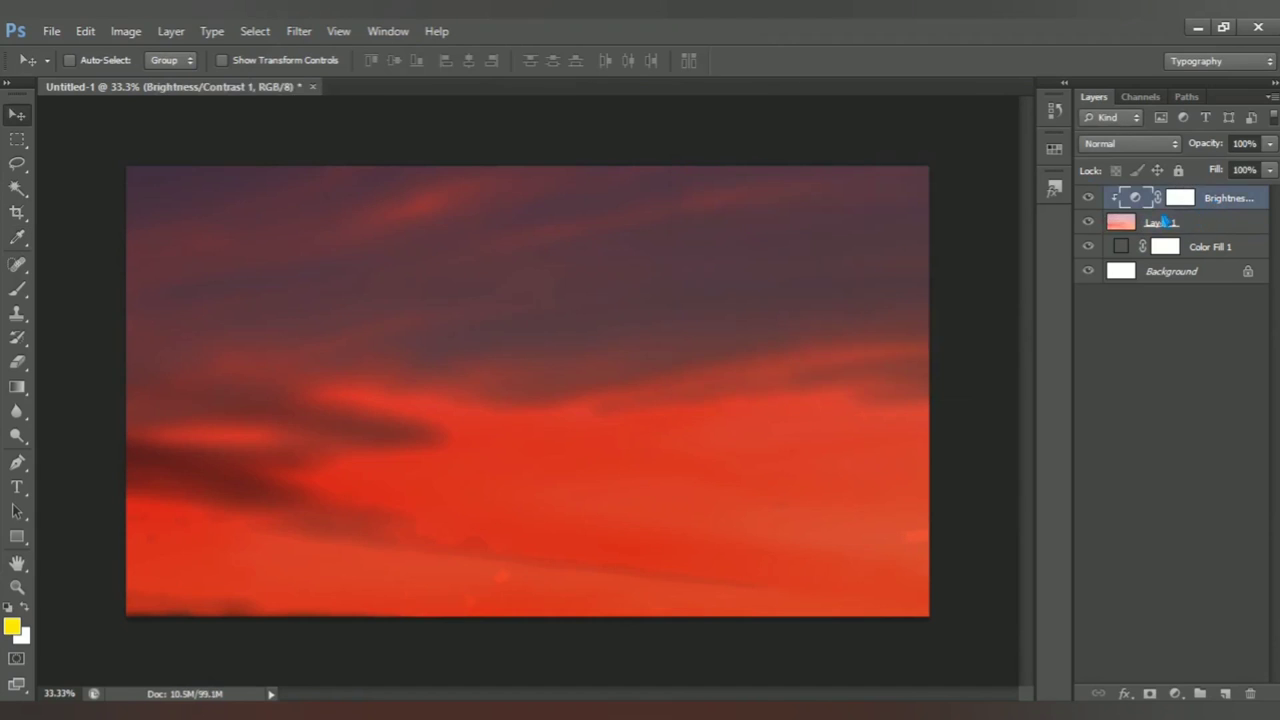
# Step: Open the grindelwald mountain photo and drag it into Untitled-1 as Layer 2
pyautogui.click(51, 31)
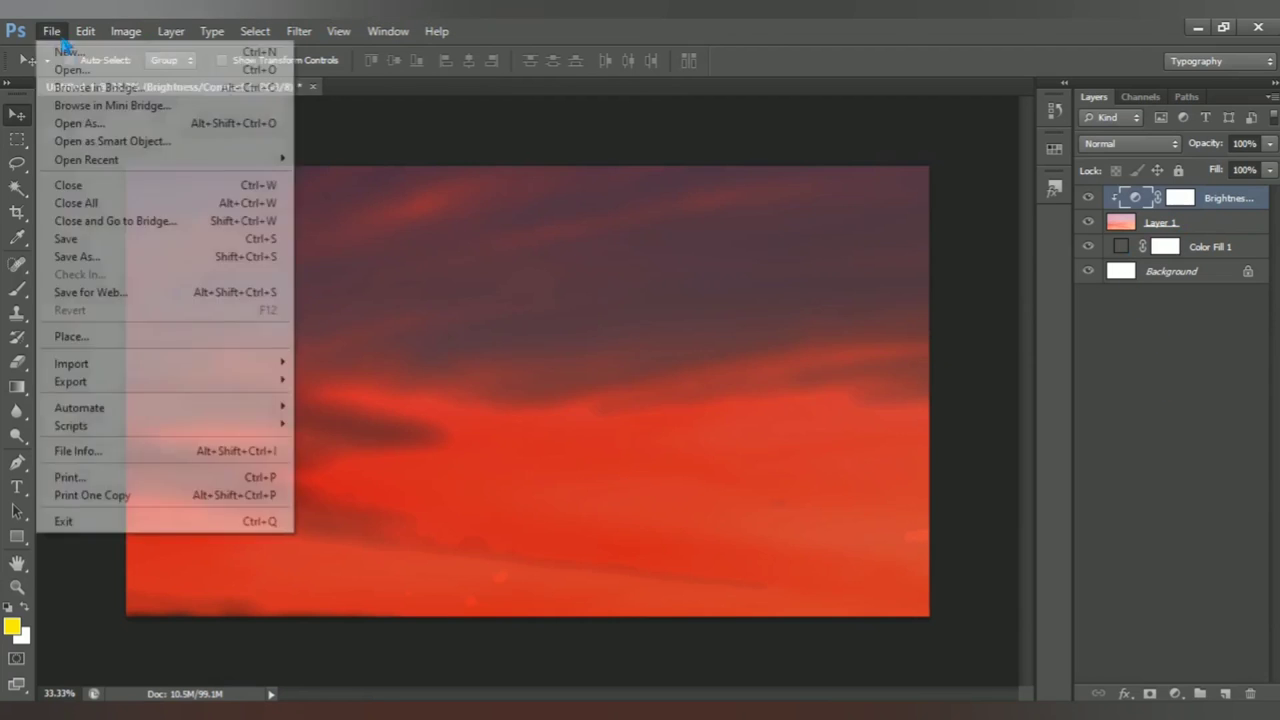
pyautogui.click(183, 72)
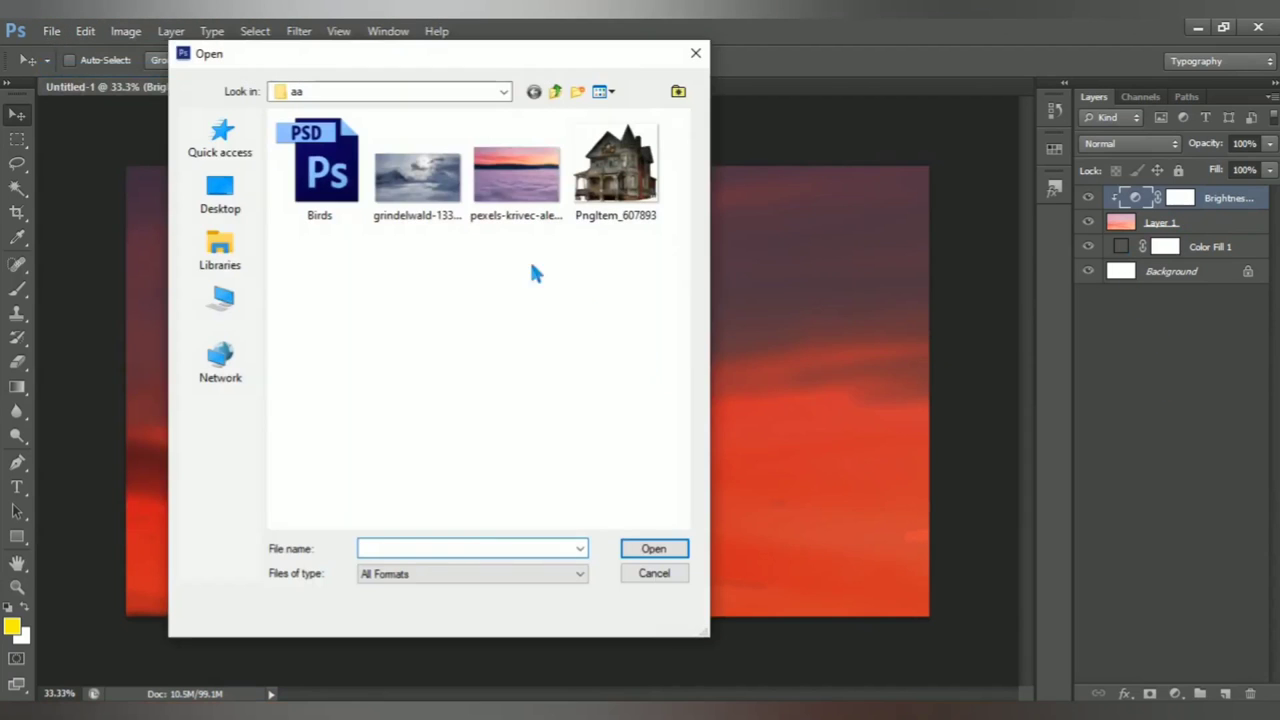
pyautogui.click(418, 175)
pyautogui.click(653, 550)
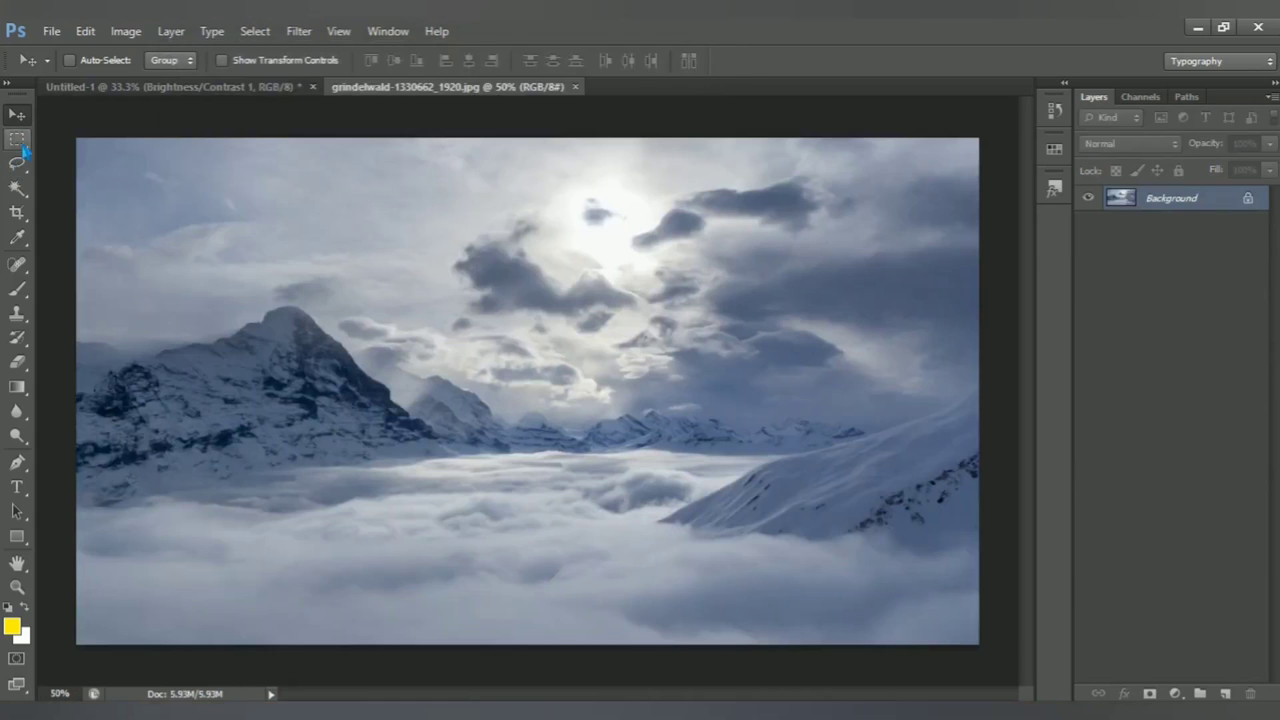
pyautogui.moveTo(474, 371)
pyautogui.mouseDown()
pyautogui.moveTo(205, 211)
pyautogui.moveTo(585, 455)
pyautogui.moveTo(509, 422)
pyautogui.mouseUp()
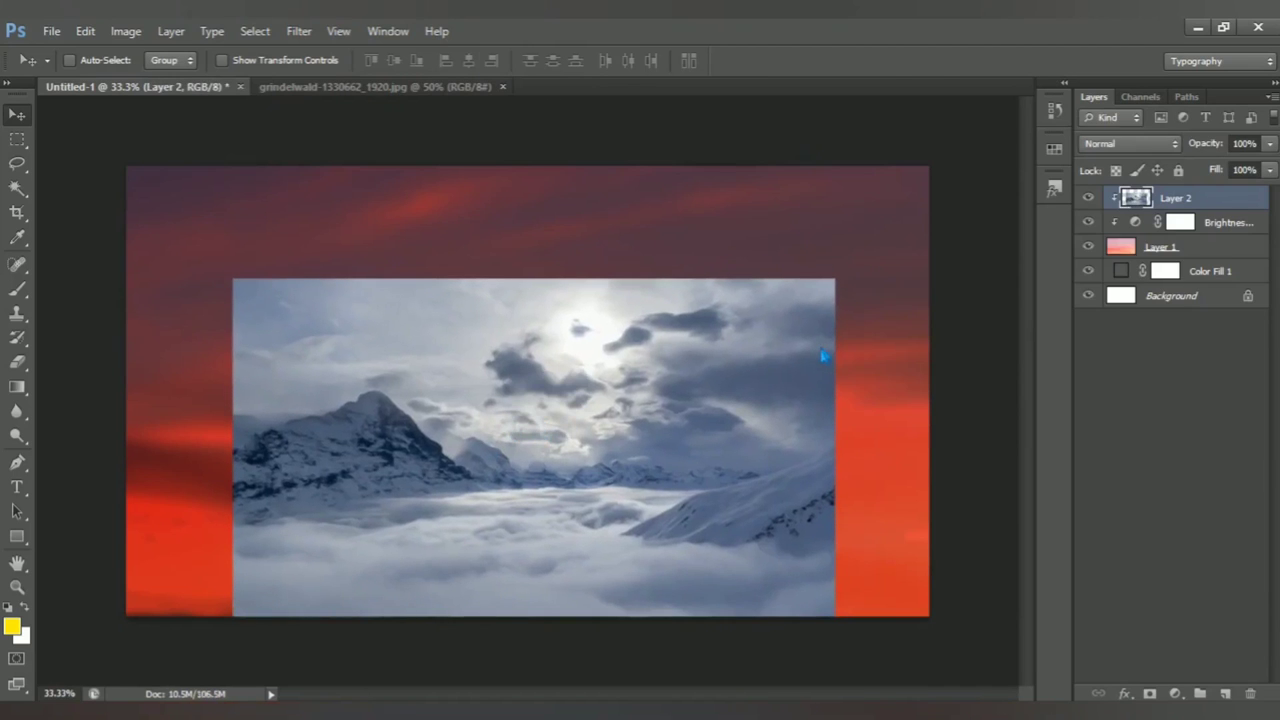
# Step: Scale Layer 2 to about 135% and position it below a thin red sky strip
pyautogui.hotkey('ctrl', 't')
pyautogui.moveTo(836, 282)
pyautogui.mouseDown()
pyautogui.moveTo(950, 220)
pyautogui.moveTo(943, 229)
pyautogui.mouseUp()
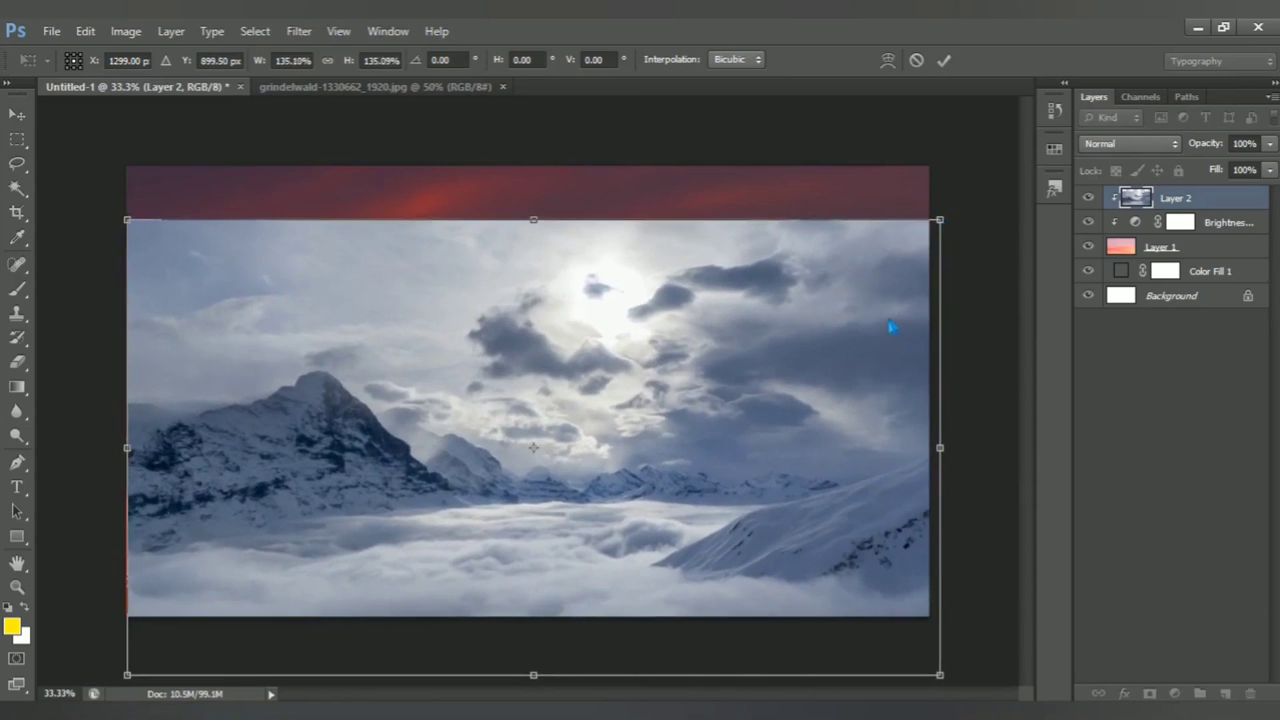
pyautogui.moveTo(889, 330); pyautogui.dragTo(882, 287)
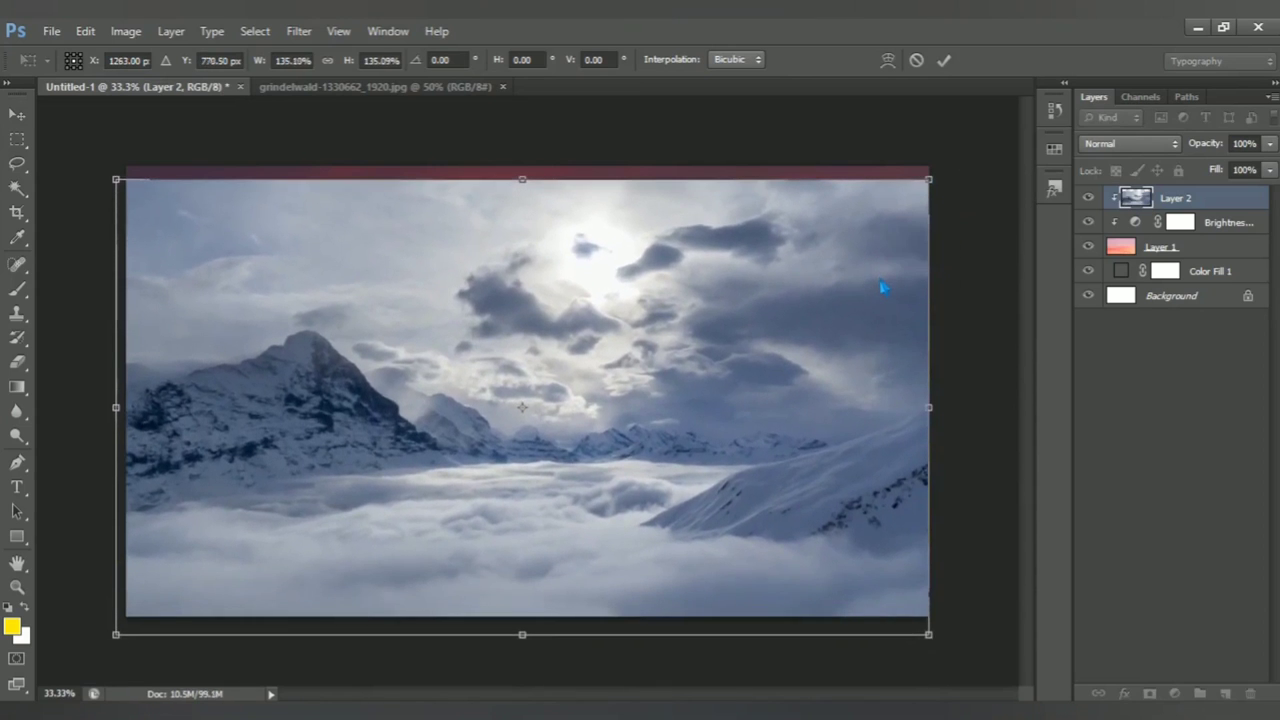
pyautogui.press('Right')
pyautogui.press('Right')
pyautogui.press('Right')
pyautogui.press('Right')
pyautogui.press('Right')
pyautogui.press('Right')
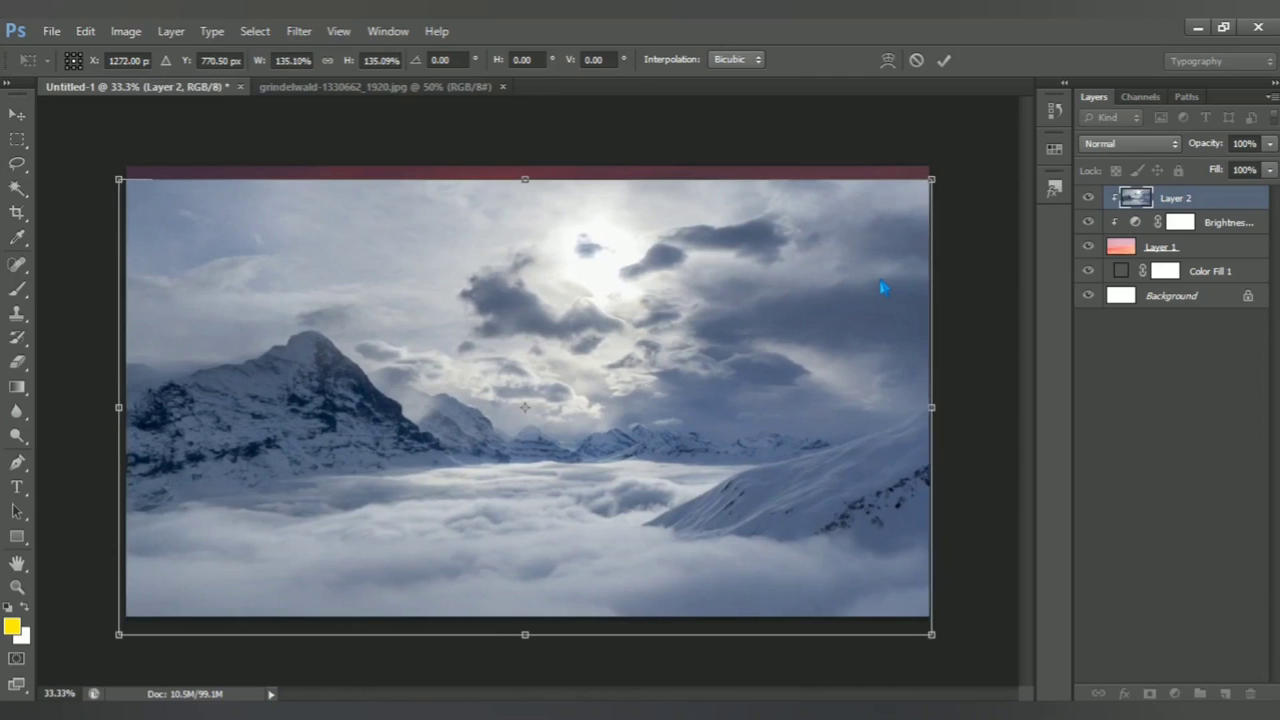
pyautogui.press('Right')
pyautogui.press('Right')
pyautogui.press('Right')
pyautogui.press('Right')
pyautogui.press('Right')
pyautogui.press('Right')
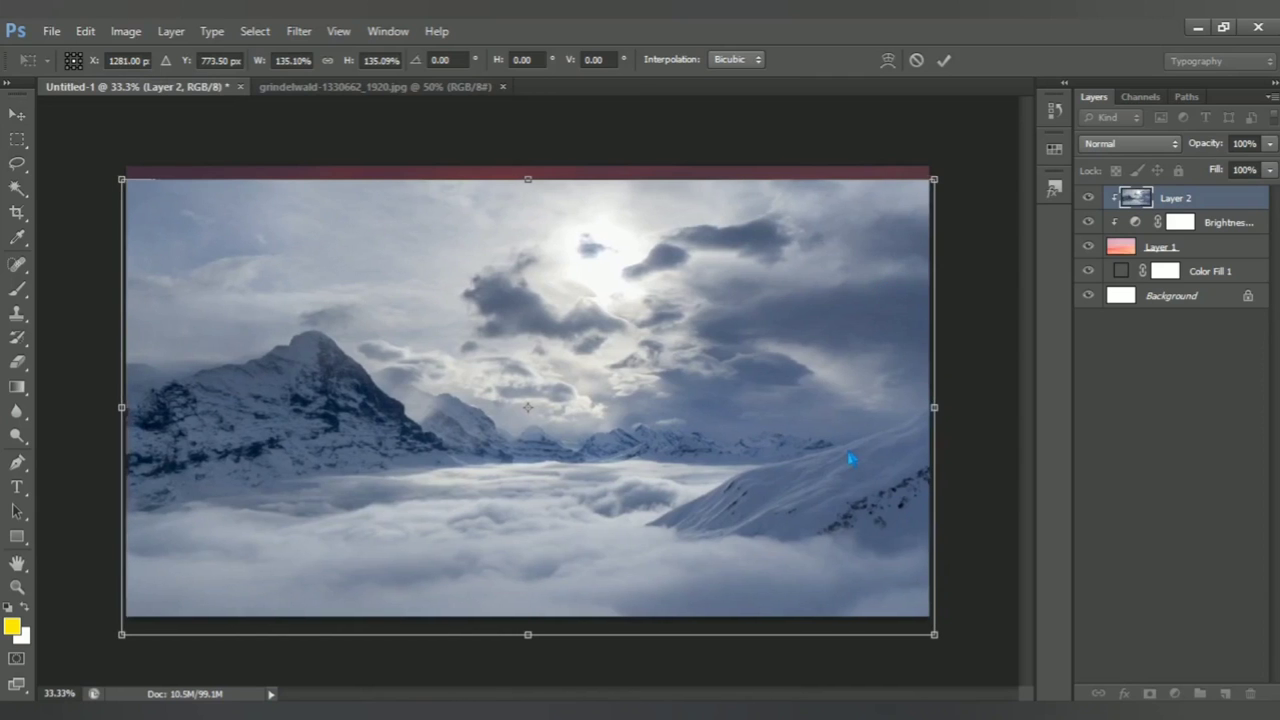
pyautogui.moveTo(834, 491); pyautogui.dragTo(827, 514)
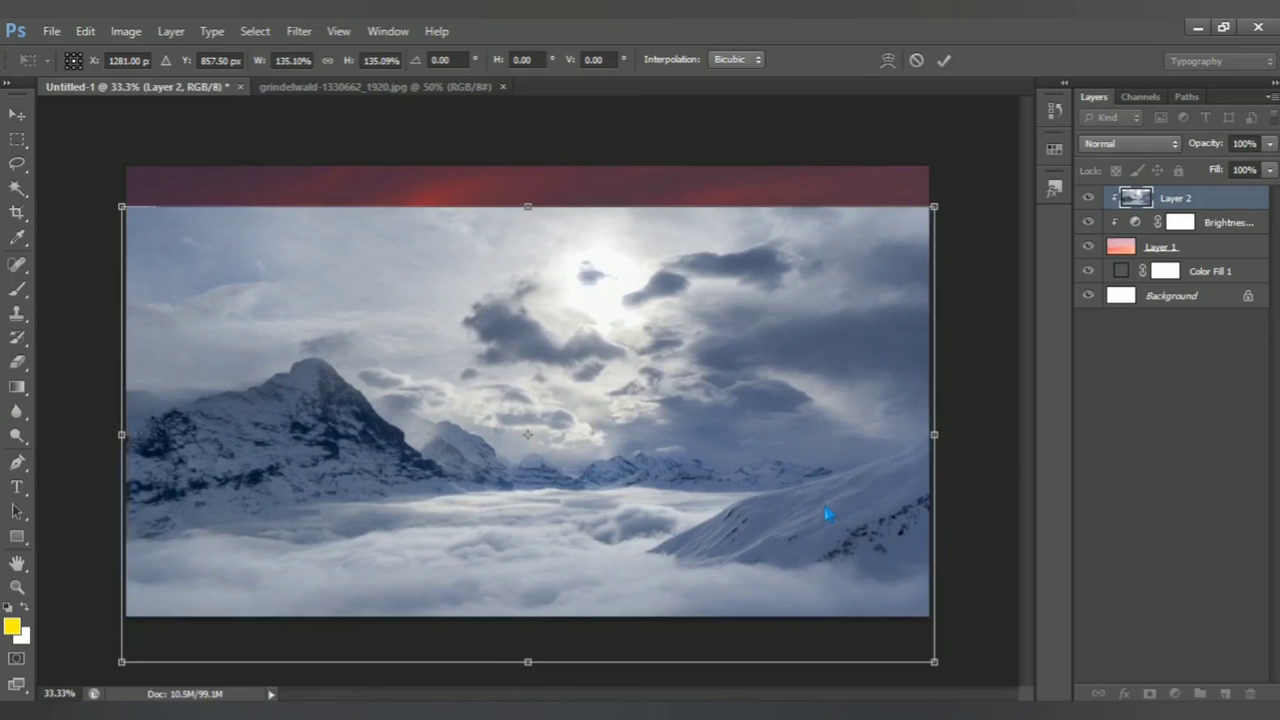
pyautogui.press('Return')
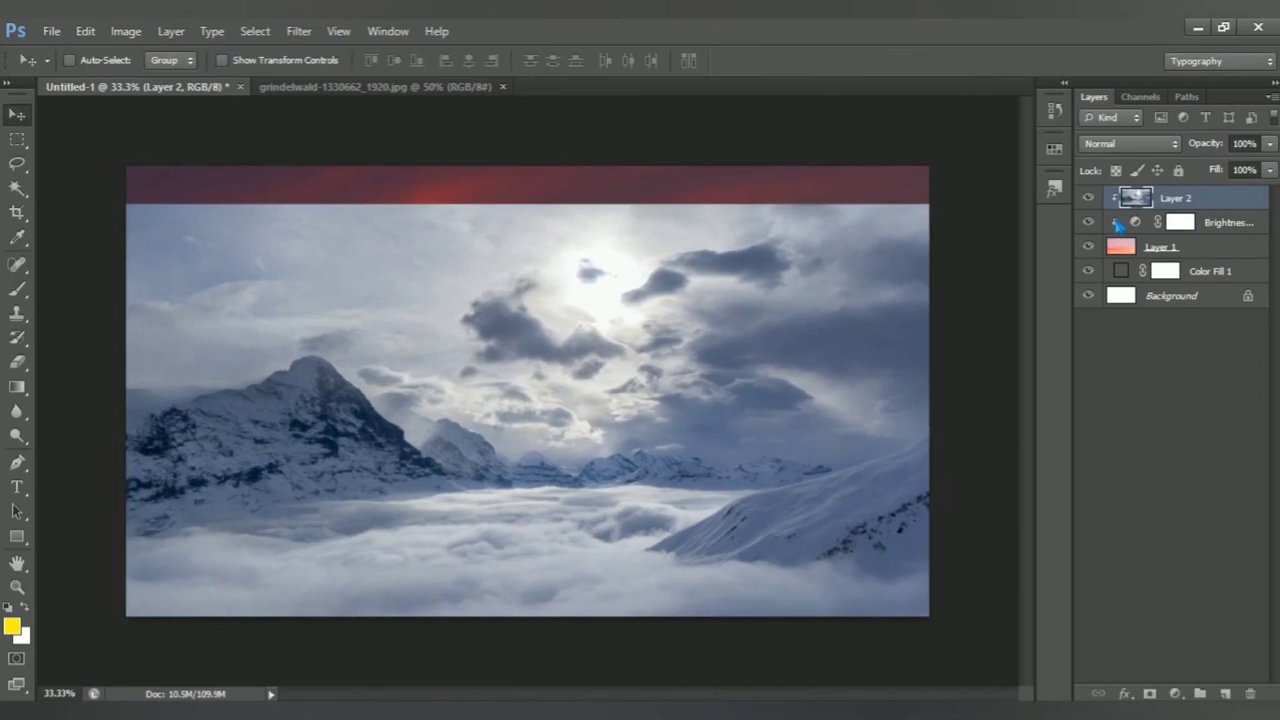
# Step: Release Layer 2 from the clipping mask and give it a layer mask
pyautogui.keyDown('alt'); pyautogui.click(1124, 221); pyautogui.keyUp('alt')
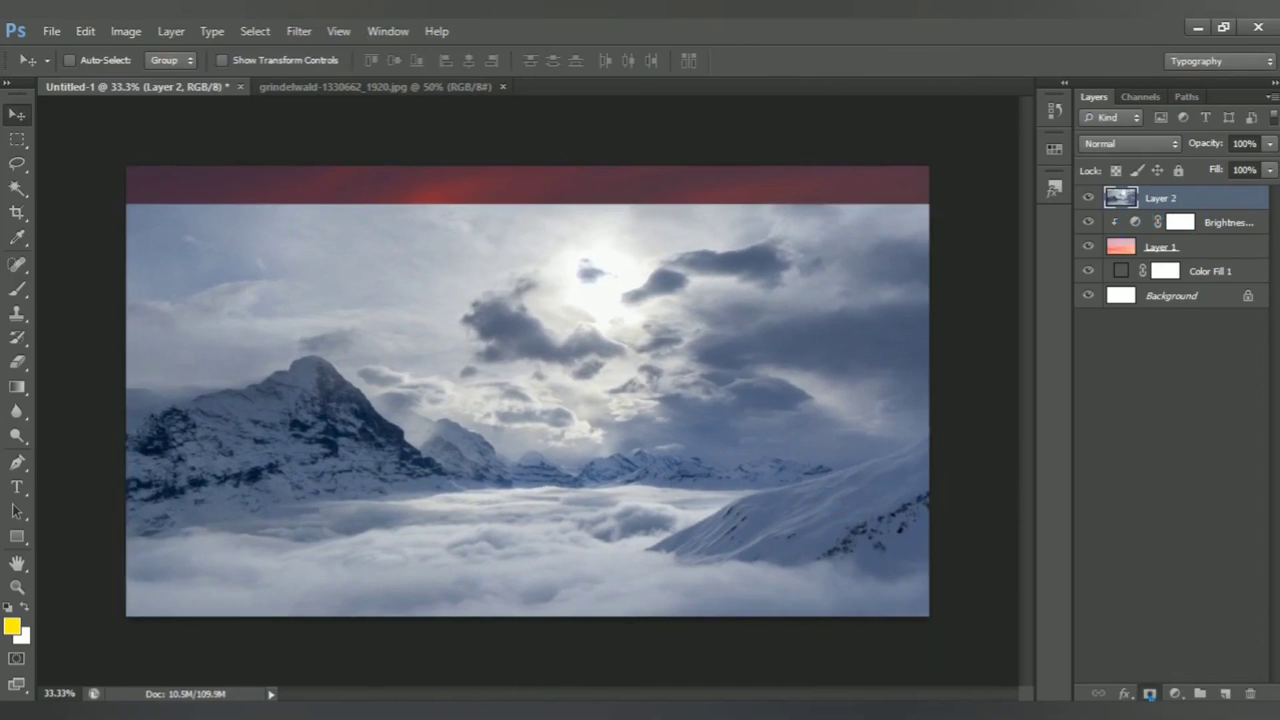
pyautogui.click(1149, 693)
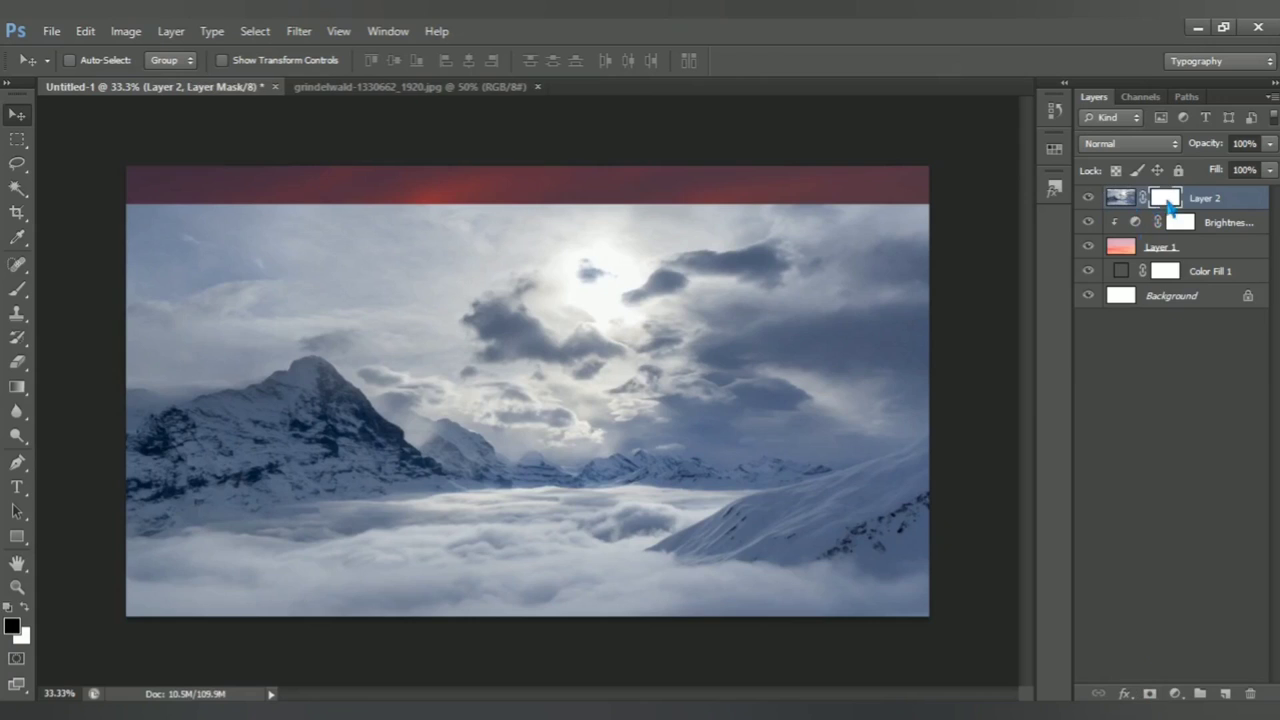
pyautogui.click(24, 294)
# Step: Paint the mask black with a 915 px brush over the sky and mountains, then close grindelwald
pyautogui.click(80, 283)
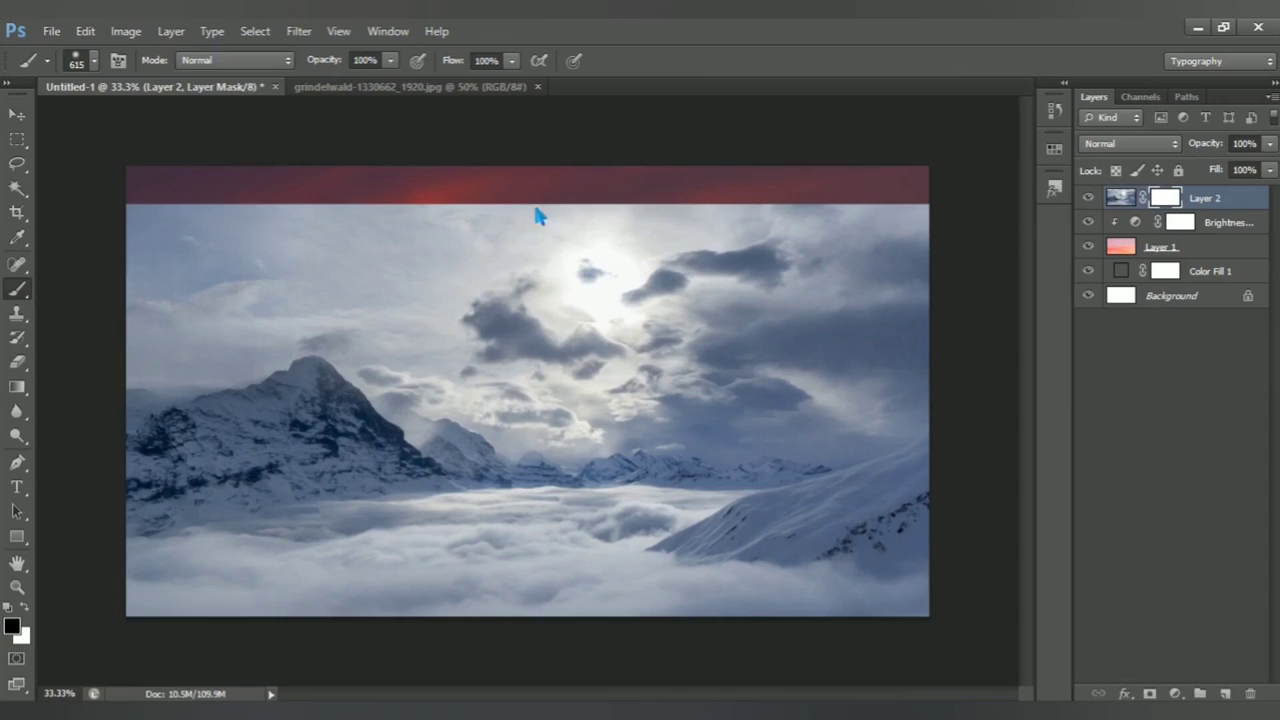
pyautogui.keyDown('alt'); pyautogui.rightClick(313, 282); pyautogui.keyUp('alt')
pyautogui.click(160, 234)
pyautogui.moveTo(893, 238); pyautogui.dragTo(666, 277)
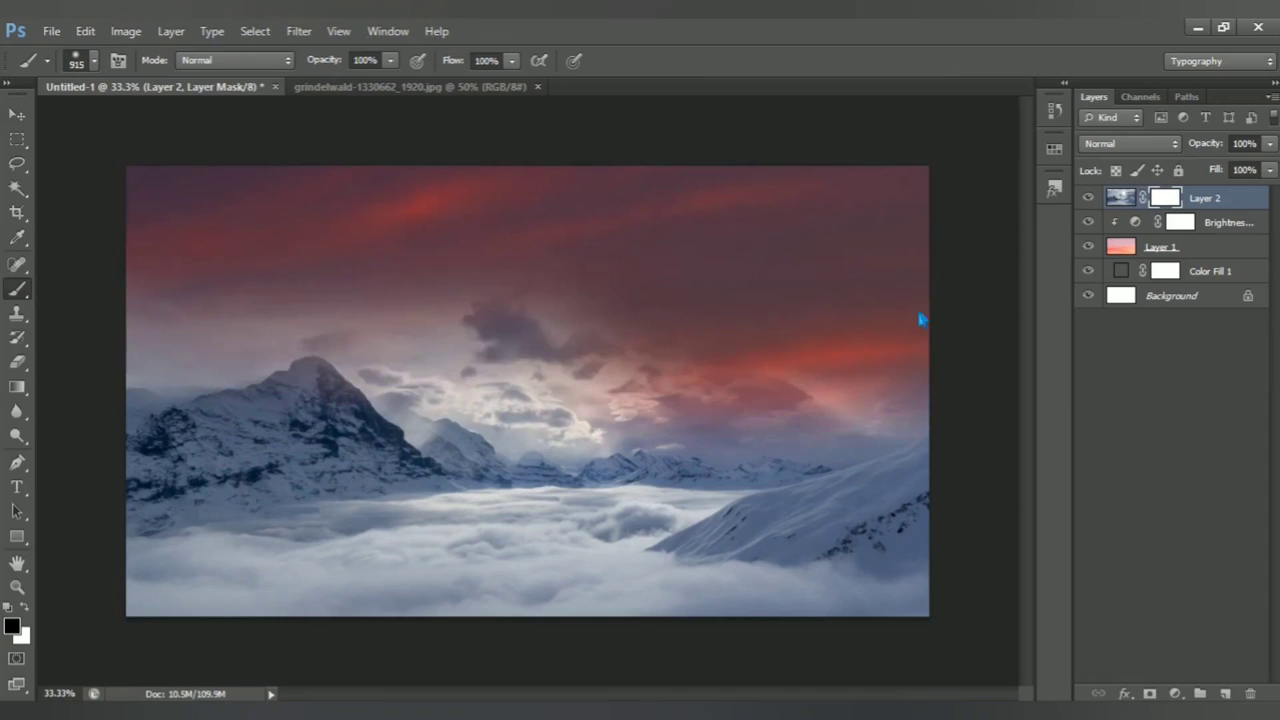
pyautogui.moveTo(875, 375)
pyautogui.mouseDown()
pyautogui.moveTo(220, 377)
pyautogui.moveTo(198, 424)
pyautogui.moveTo(449, 386)
pyautogui.moveTo(614, 400)
pyautogui.moveTo(779, 386)
pyautogui.mouseUp()
pyautogui.moveTo(1012, 382); pyautogui.dragTo(963, 429)
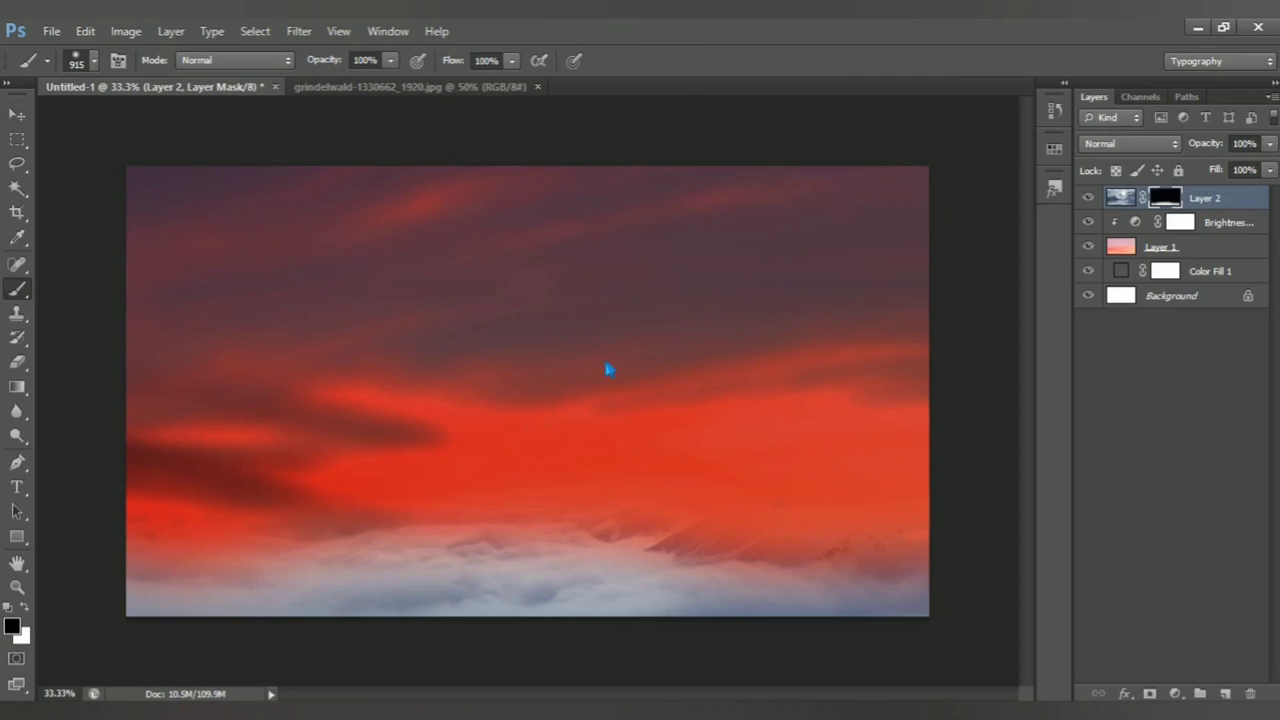
pyautogui.click(537, 87)
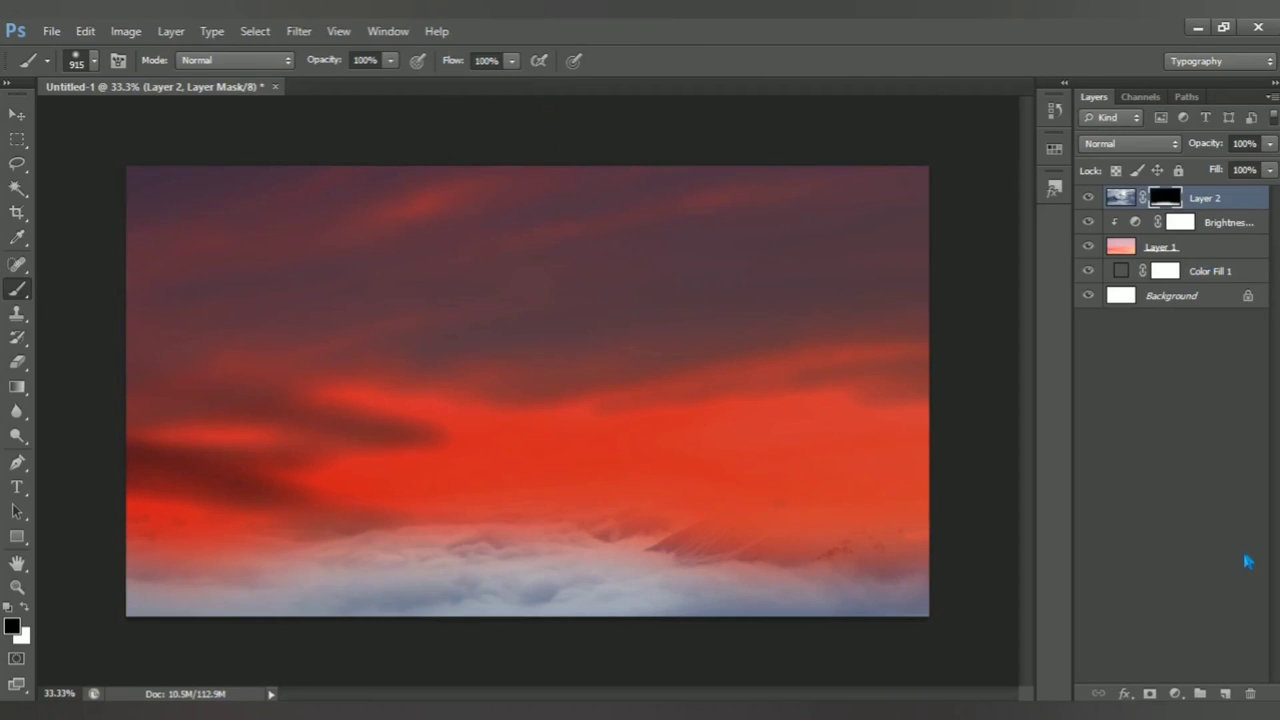
# Step: Add a Brightness/Contrast layer clipped to Layer 2 at brightness -98 and contrast 100
pyautogui.click(1175, 693)
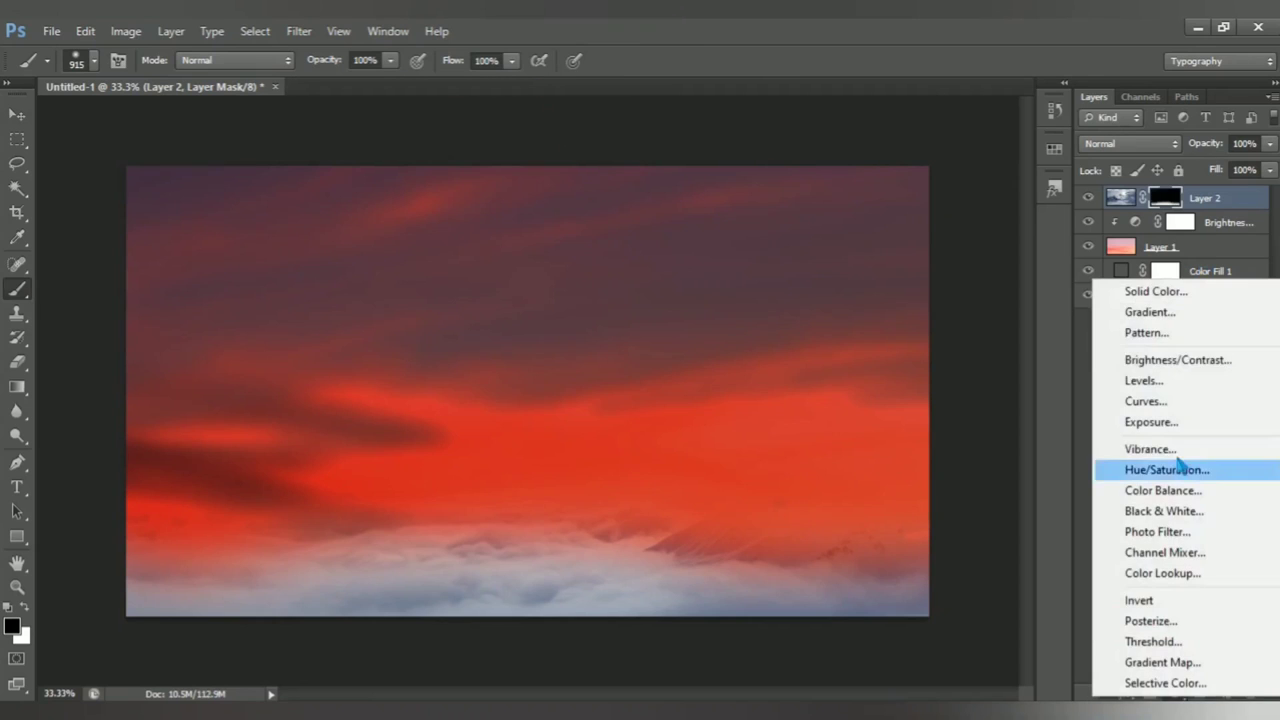
pyautogui.click(1178, 360)
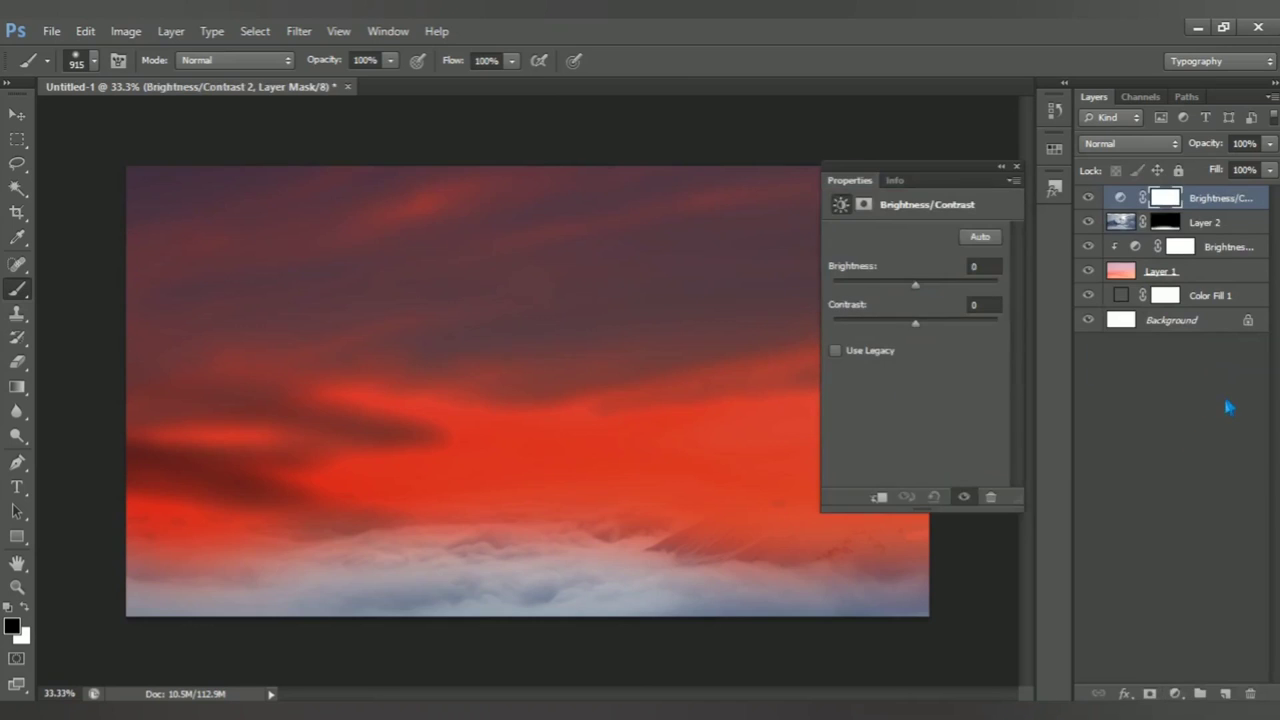
pyautogui.click(880, 497)
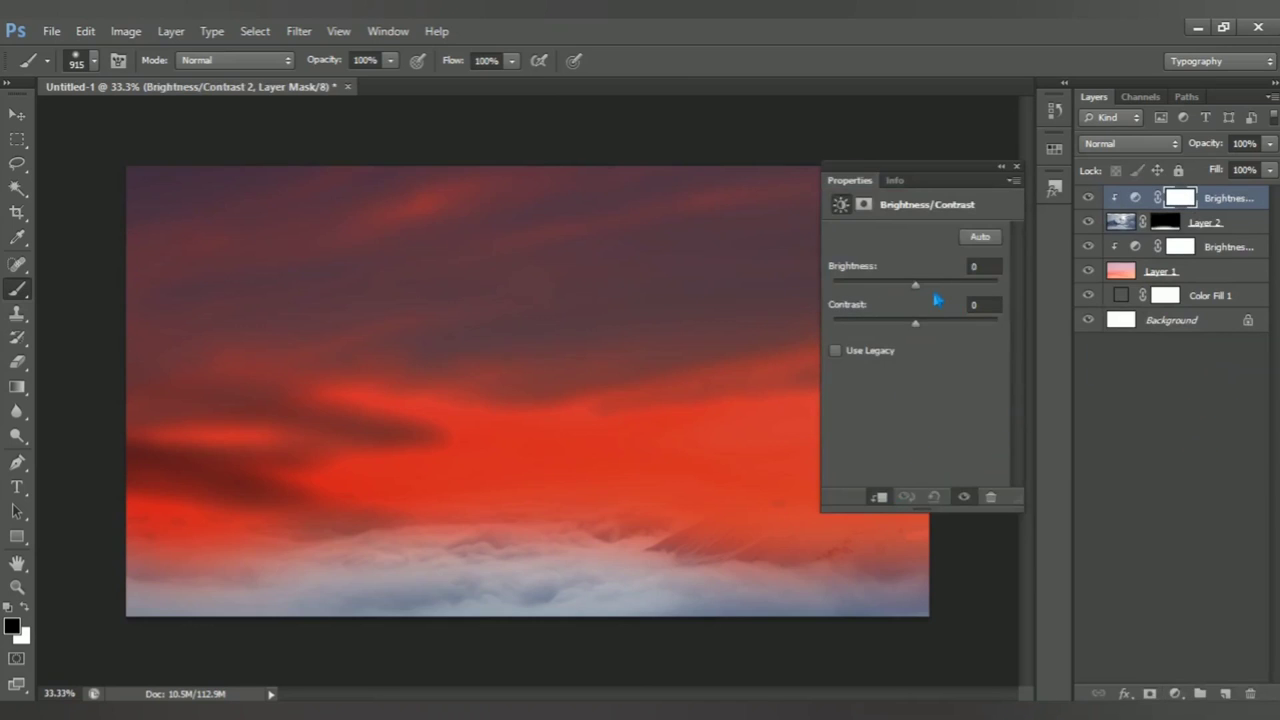
pyautogui.moveTo(916, 291); pyautogui.dragTo(860, 285)
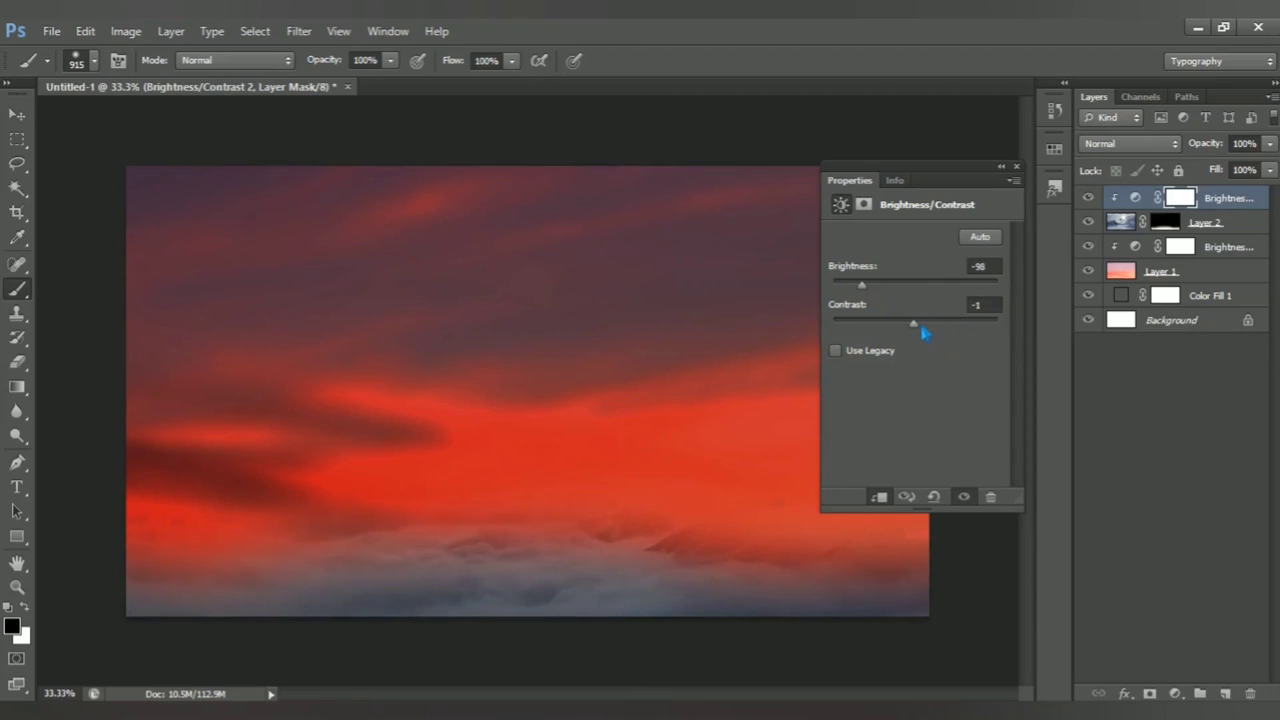
pyautogui.moveTo(922, 331); pyautogui.dragTo(1058, 335)
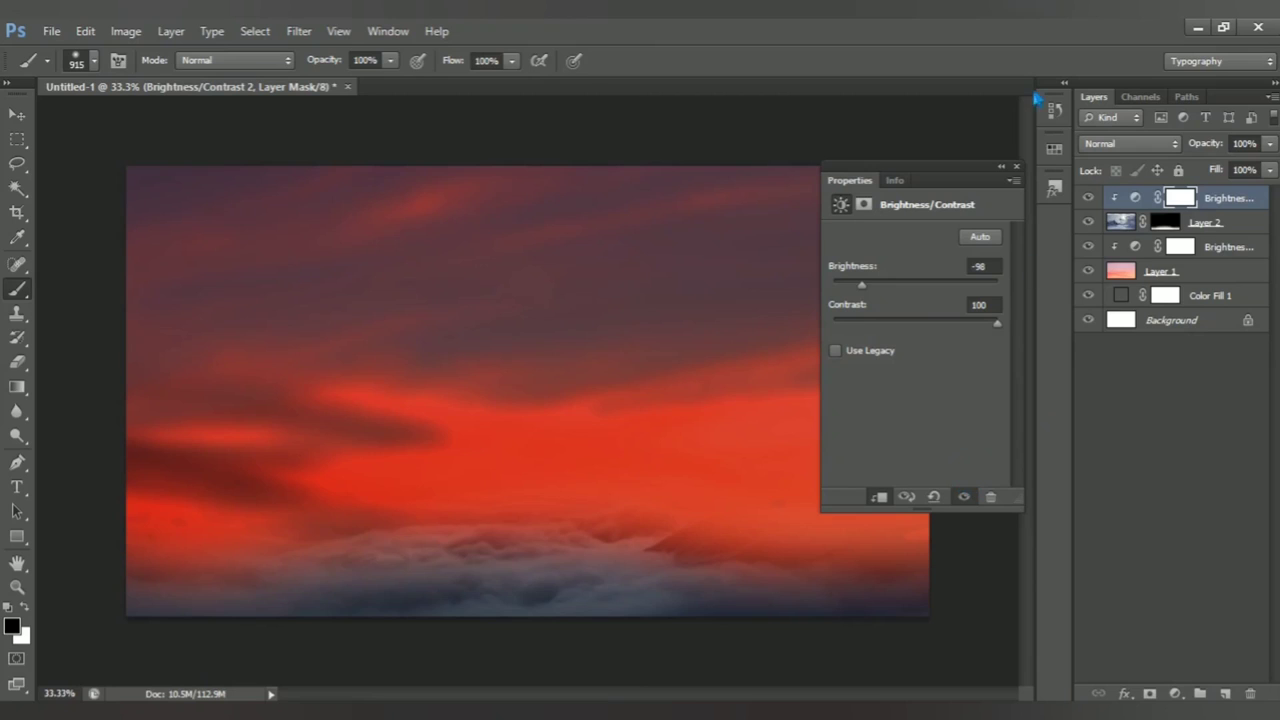
pyautogui.click(1016, 167)
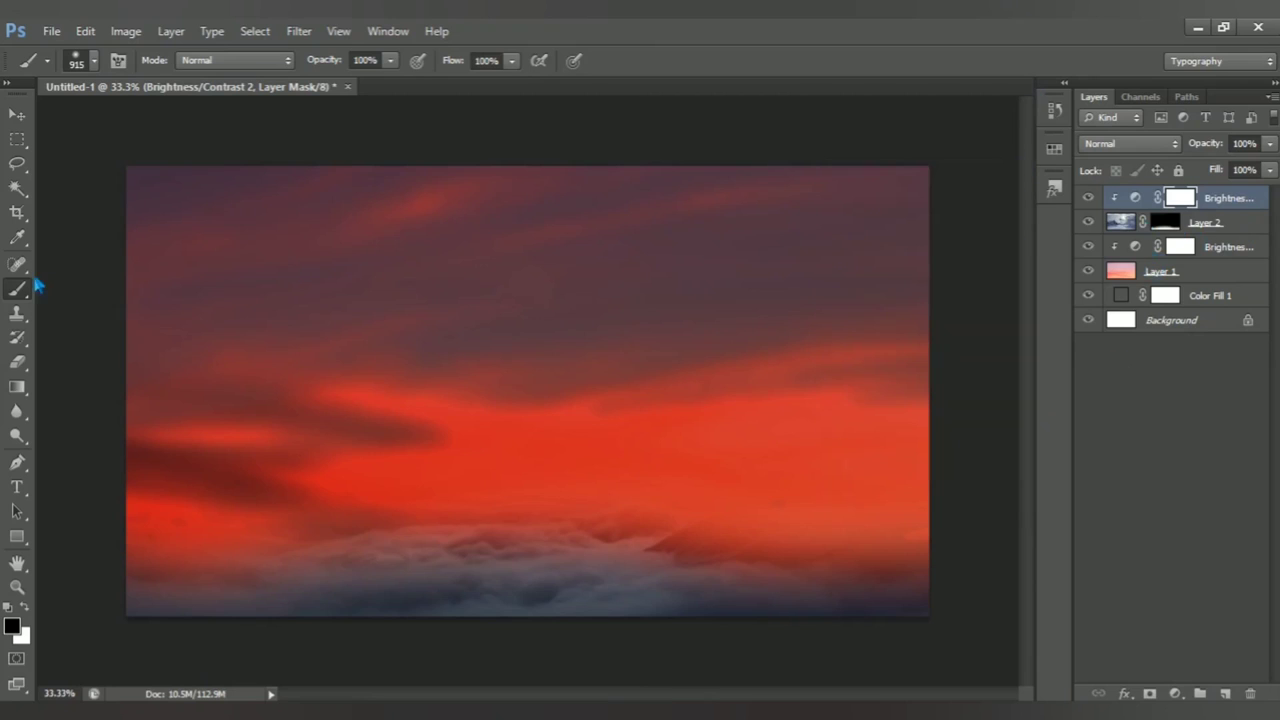
# Step: Open the PngItem_607893 house image
pyautogui.click(51, 31)
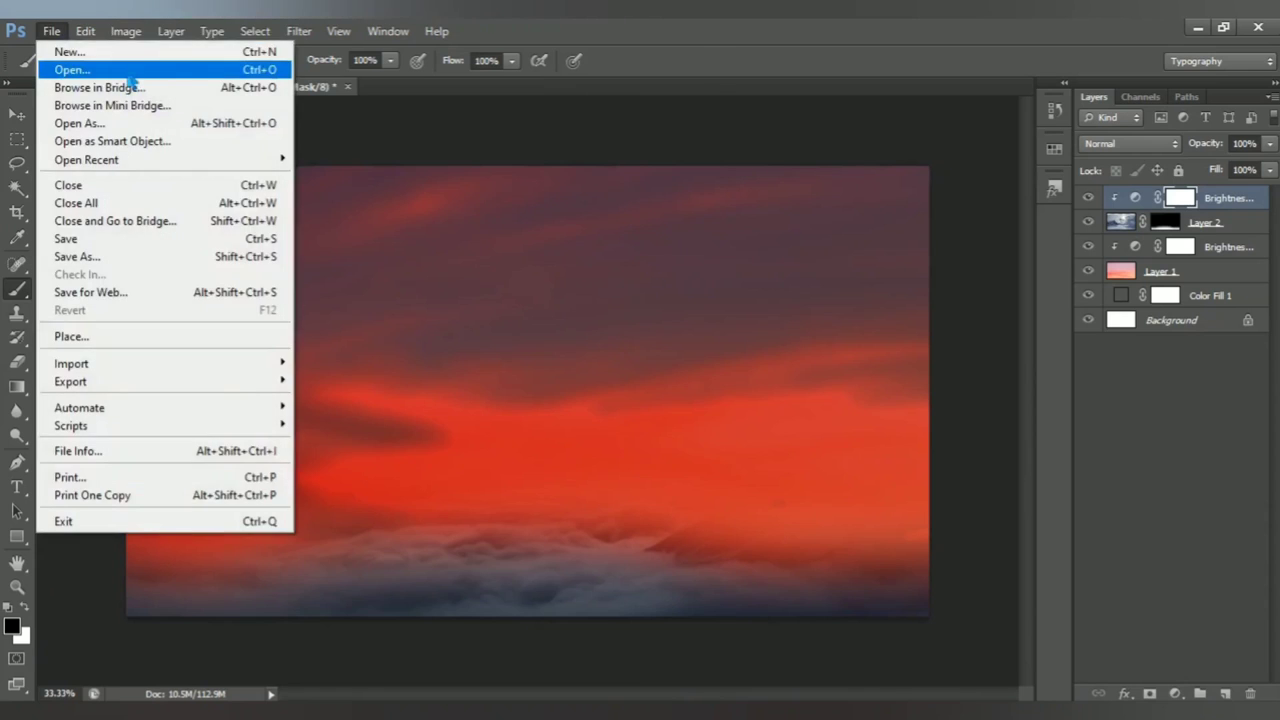
pyautogui.click(70, 72)
pyautogui.click(615, 170)
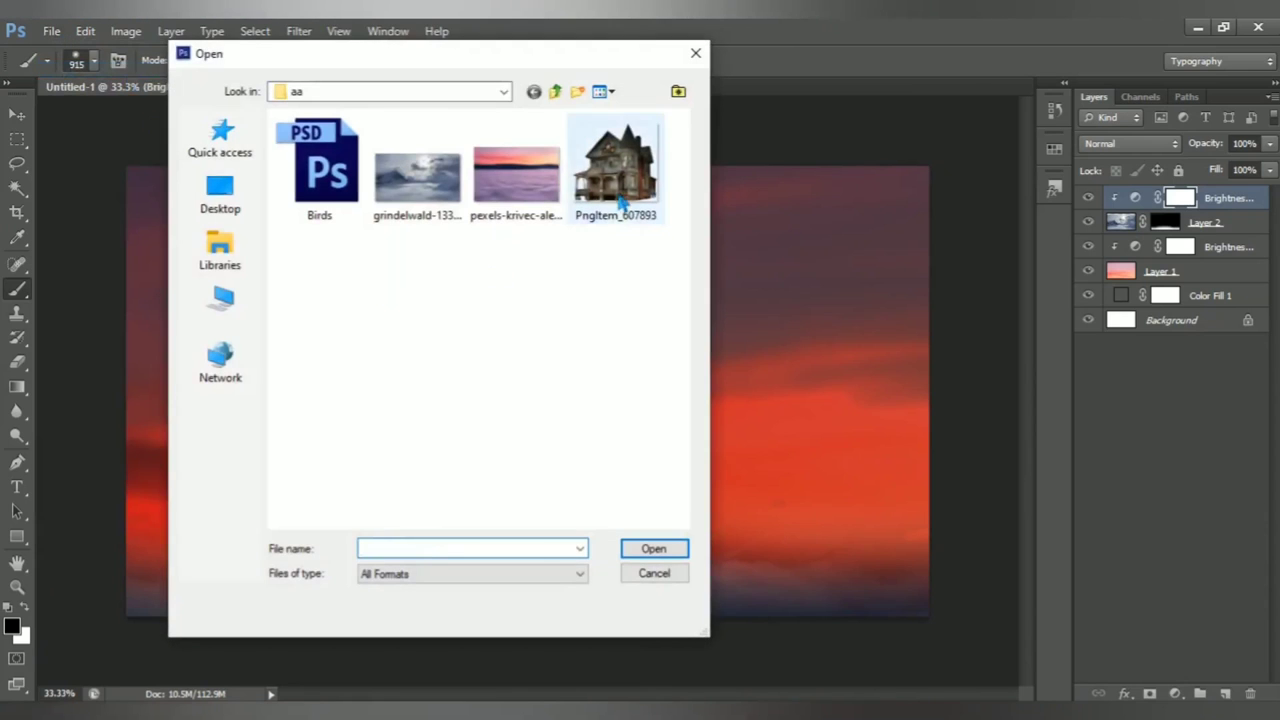
pyautogui.click(654, 550)
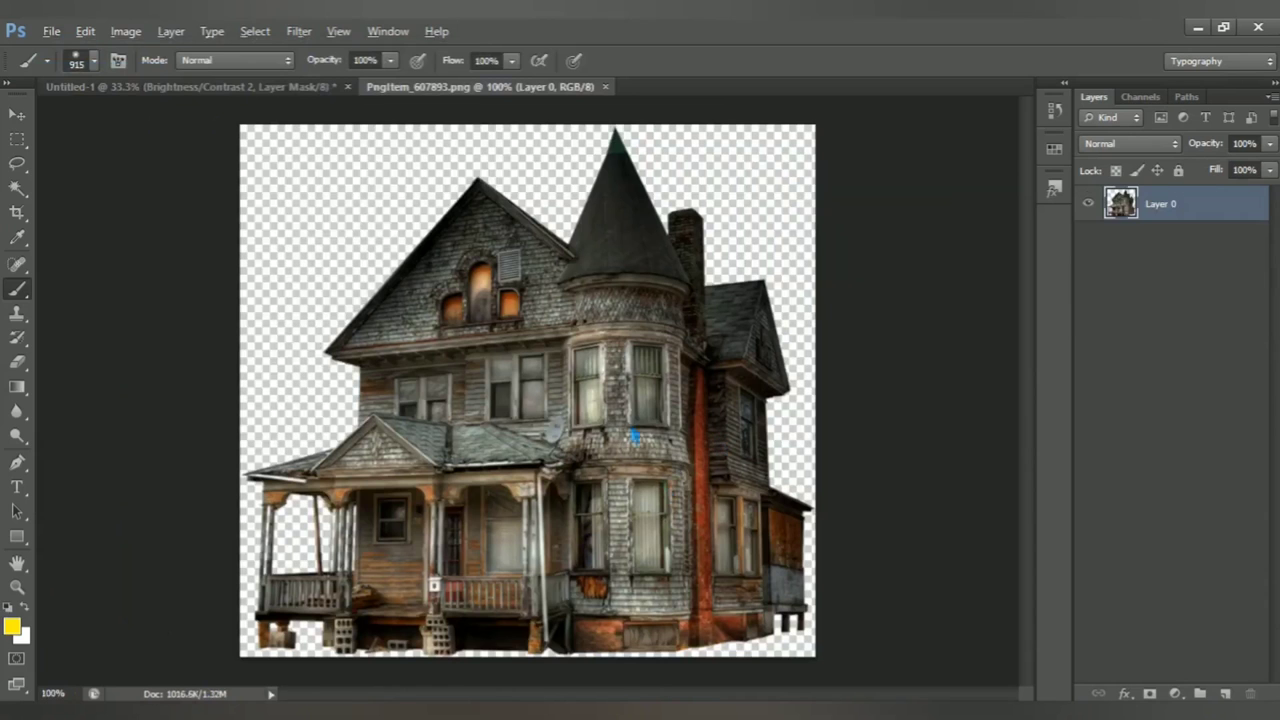
# Step: Drag the house into the composition as Layer 3, resting on the central clouds
pyautogui.click(18, 116)
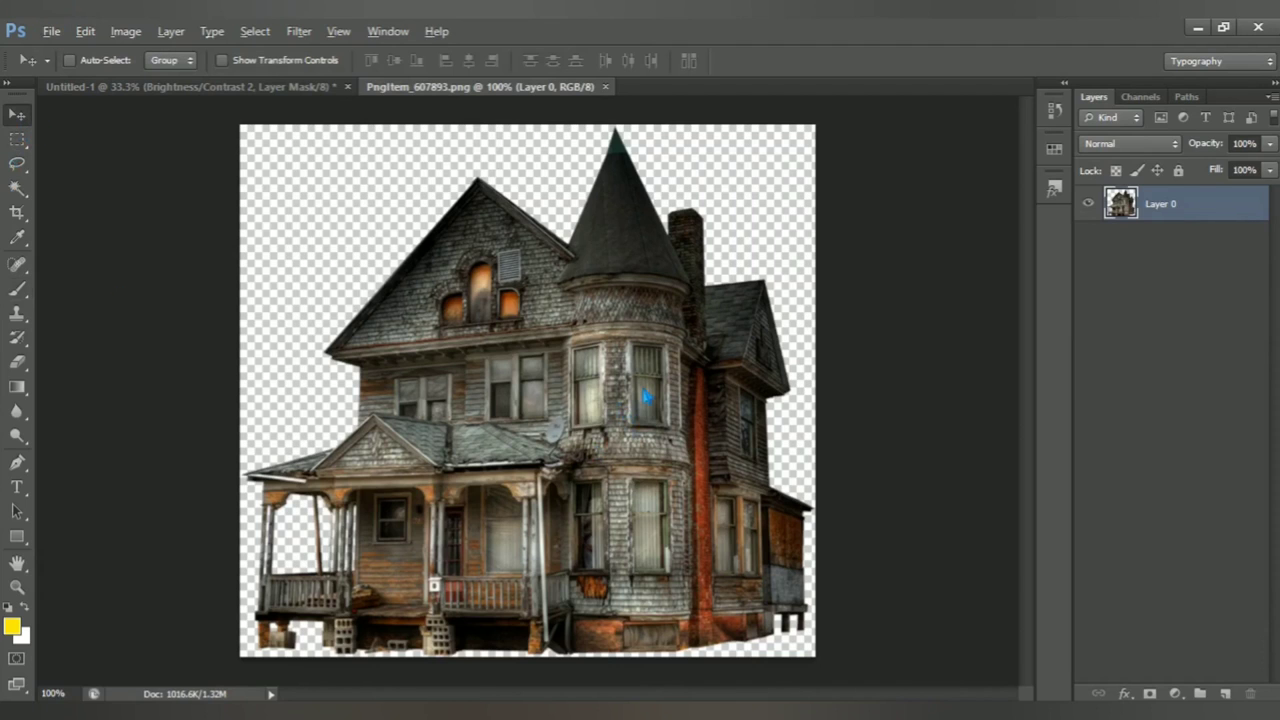
pyautogui.moveTo(635, 222)
pyautogui.mouseDown()
pyautogui.moveTo(315, 92)
pyautogui.moveTo(620, 500)
pyautogui.mouseUp()
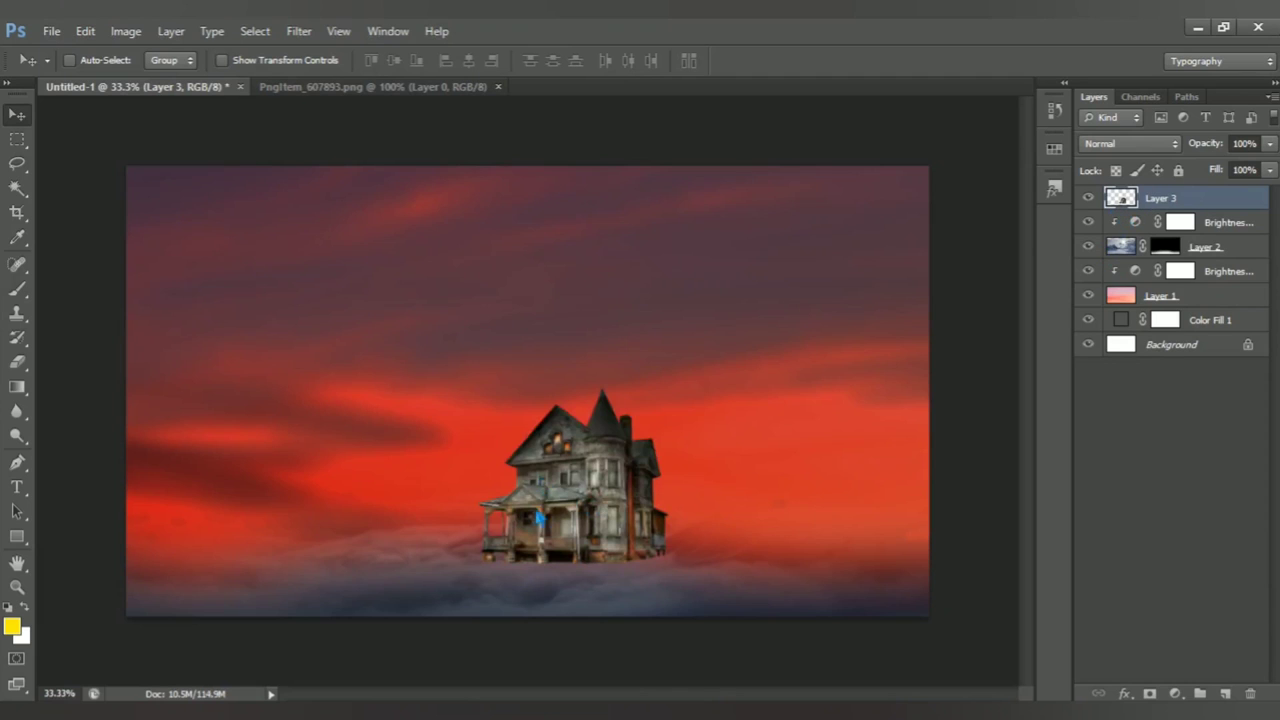
pyautogui.moveTo(539, 518); pyautogui.dragTo(548, 493)
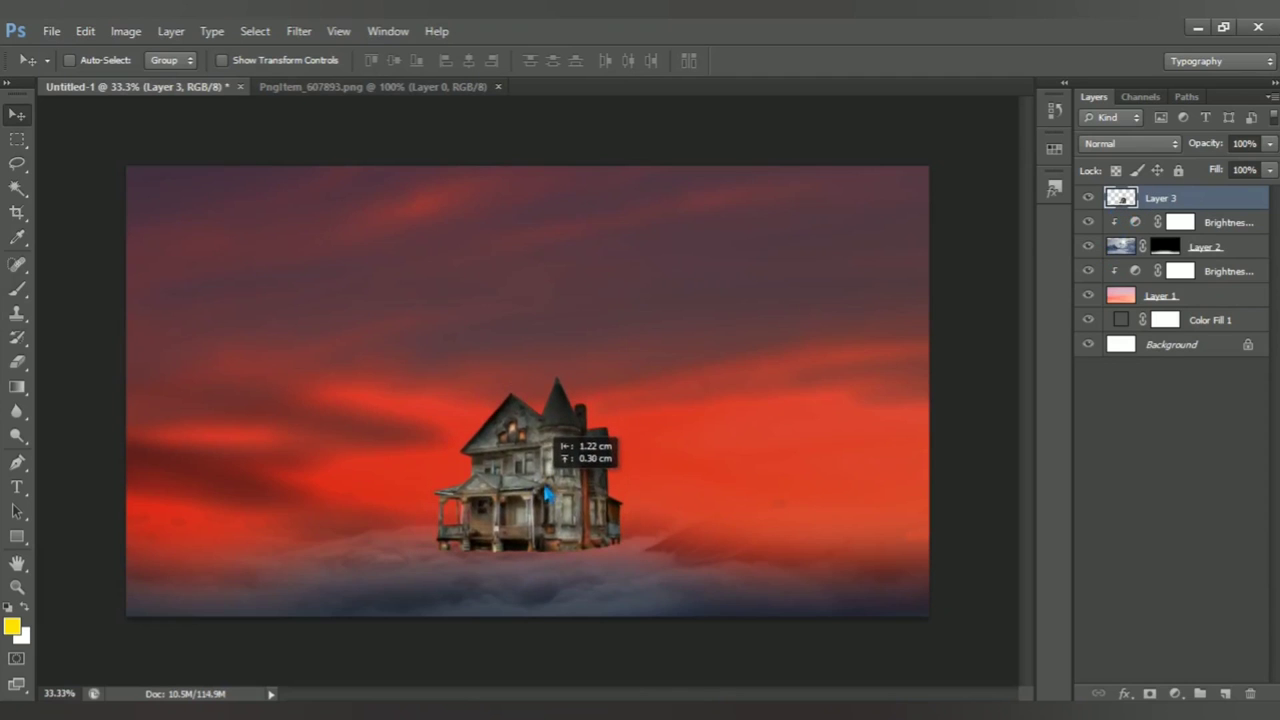
pyautogui.scroll(1, 546, 571)
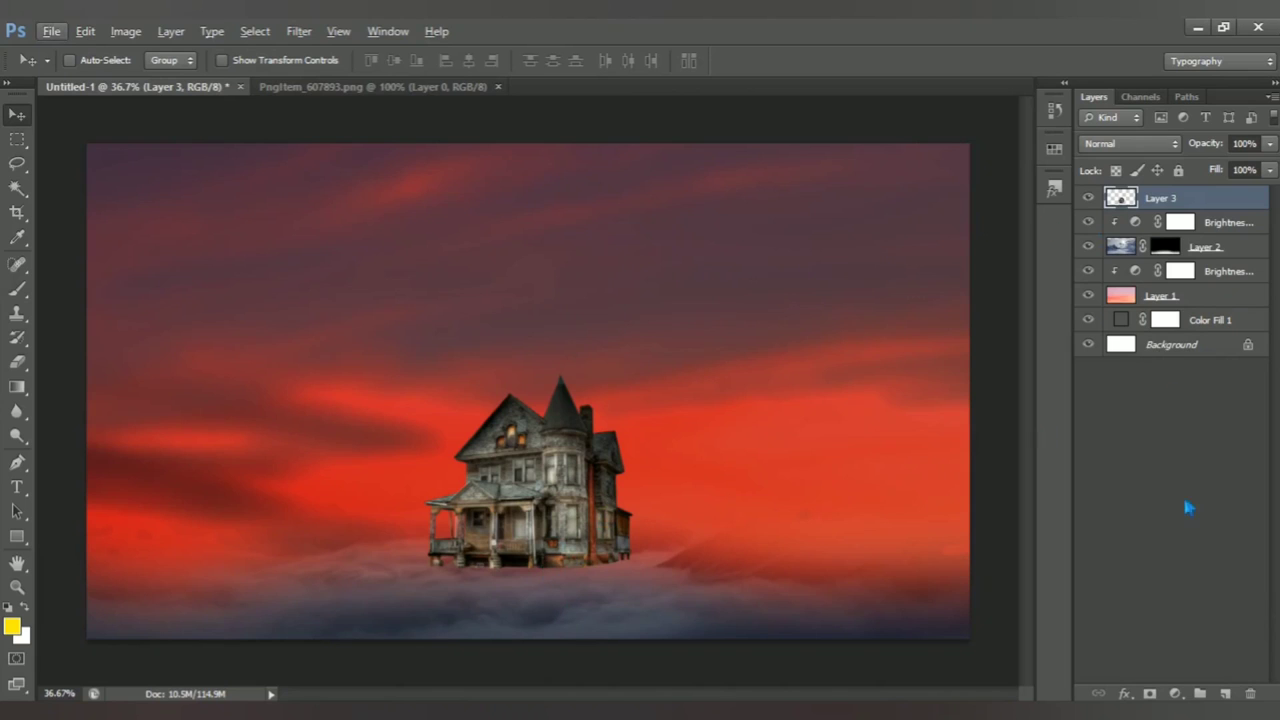
# Step: Add a Vibrance layer clipped to Layer 3 with raised vibrance and saturation
pyautogui.click(1176, 692)
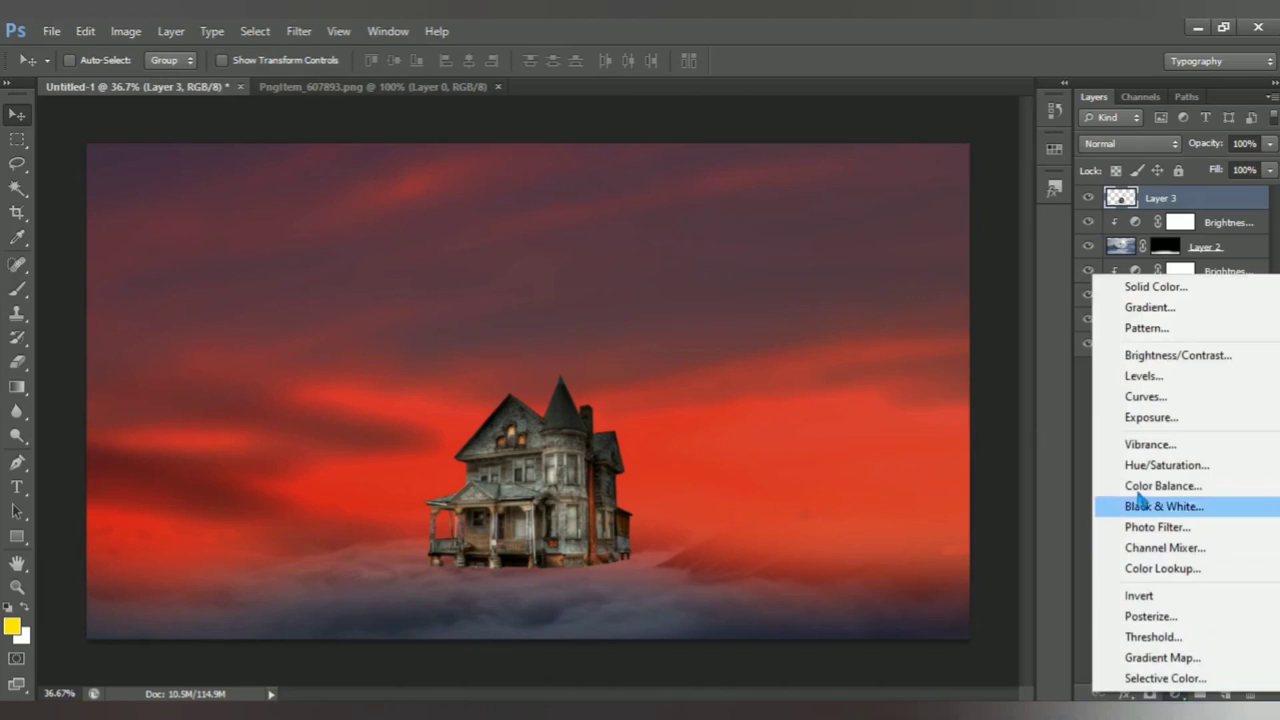
pyautogui.click(1170, 444)
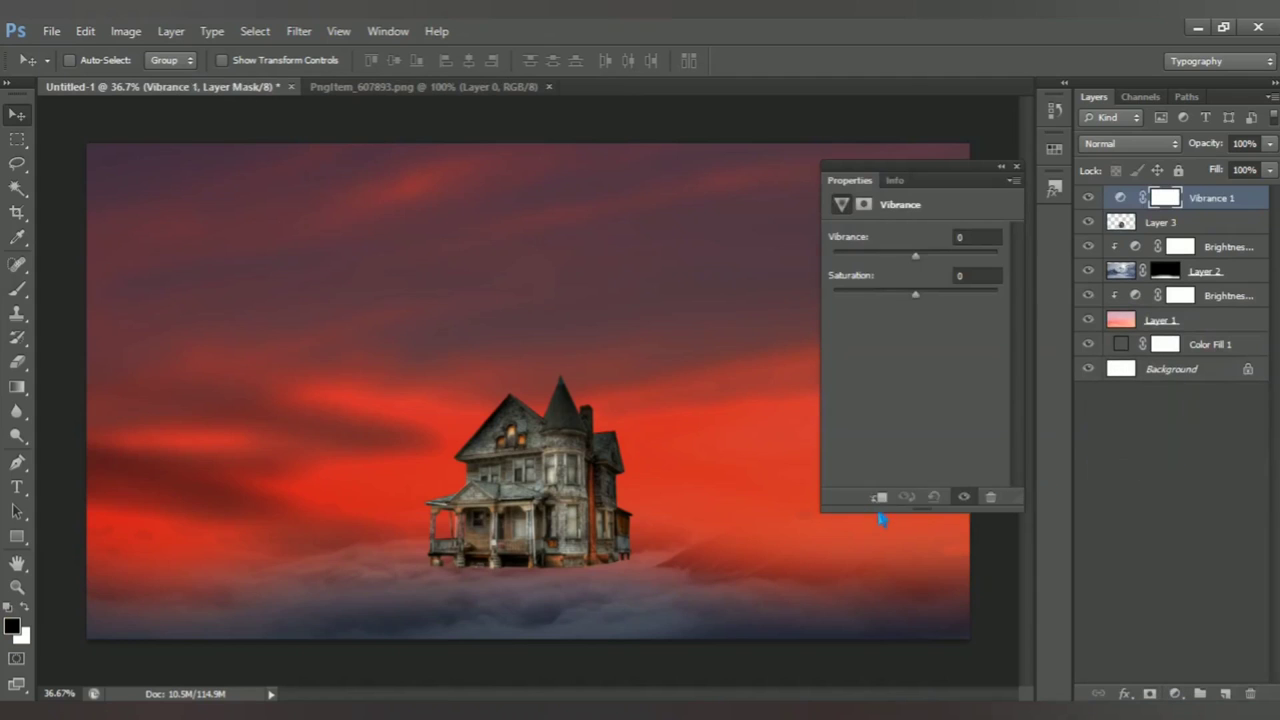
pyautogui.click(882, 500)
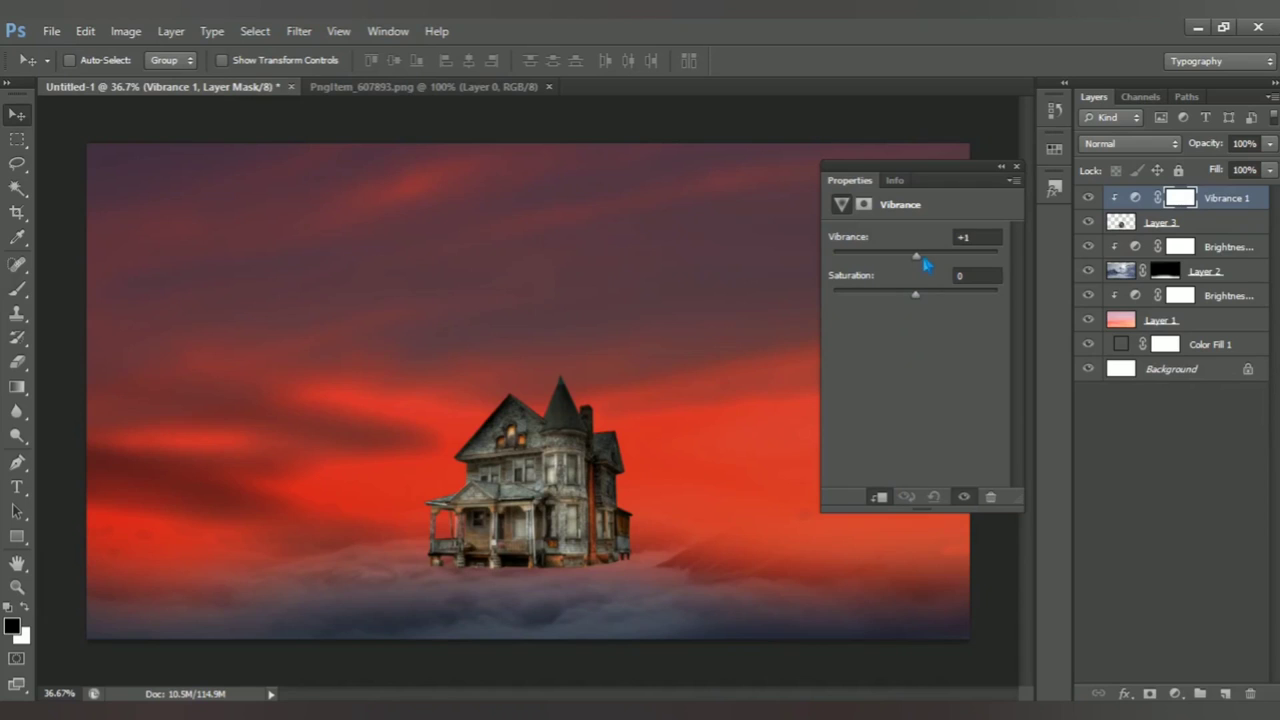
pyautogui.moveTo(925, 263); pyautogui.dragTo(938, 267)
pyautogui.moveTo(929, 303); pyautogui.dragTo(935, 307)
pyautogui.click(1016, 166)
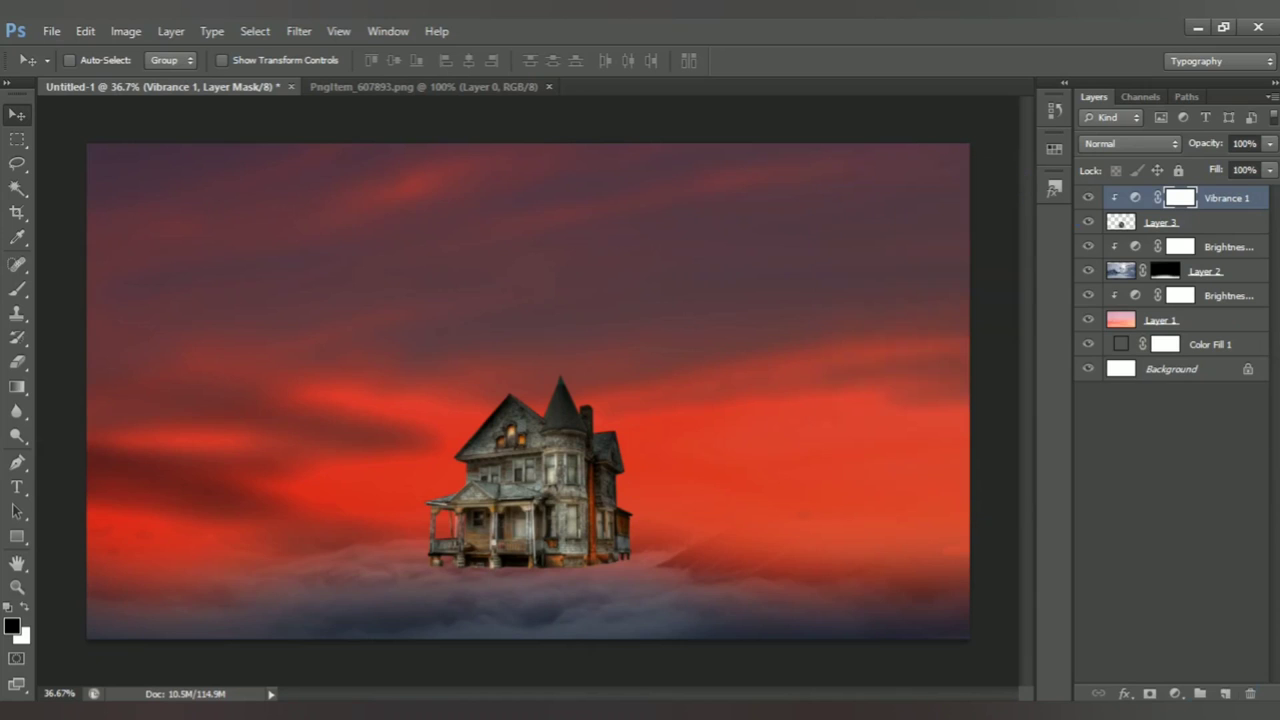
# Step: Add a Brightness/Contrast layer clipped to the house at brightness 17 and contrast 57
pyautogui.click(1175, 693)
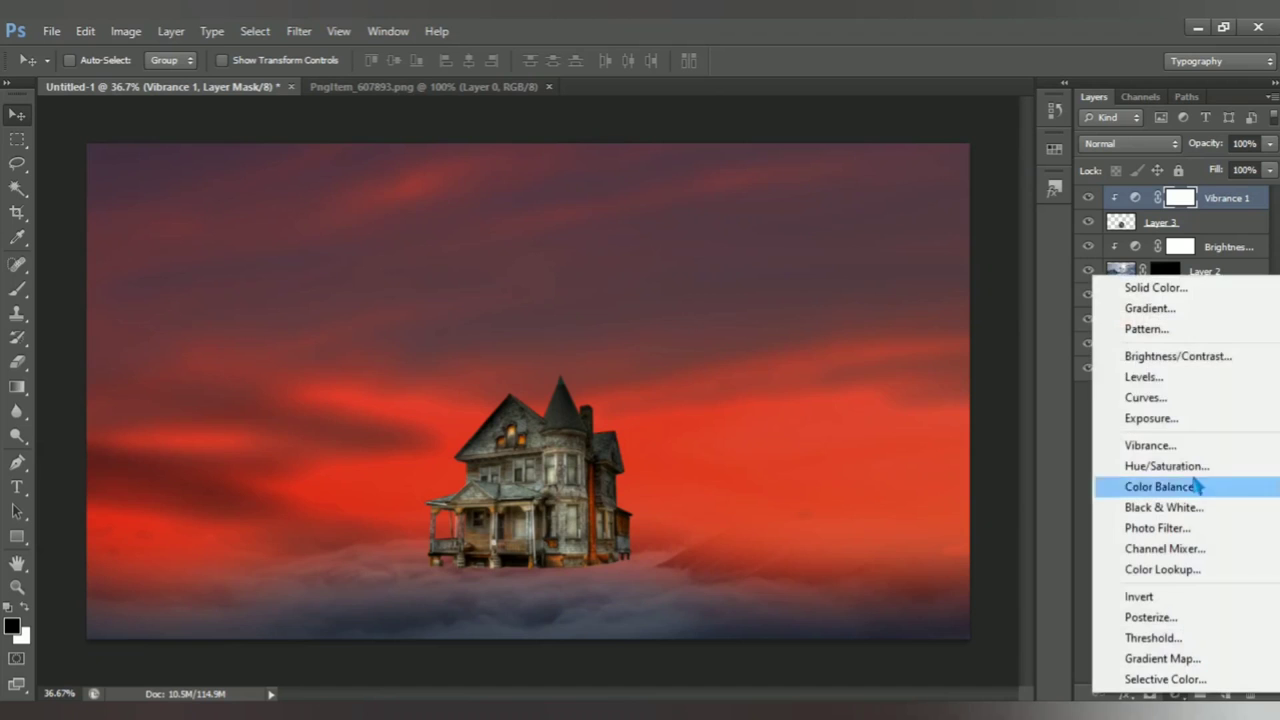
pyautogui.click(1224, 358)
pyautogui.click(880, 496)
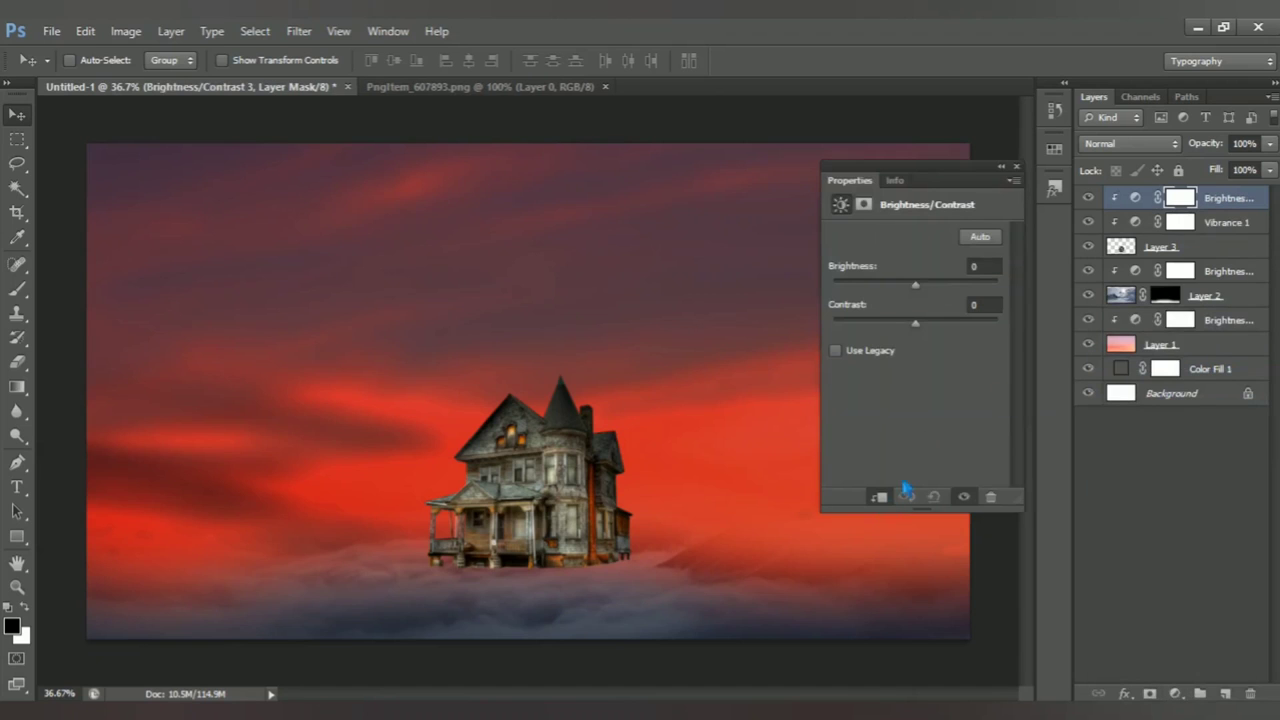
pyautogui.moveTo(928, 292); pyautogui.dragTo(933, 297)
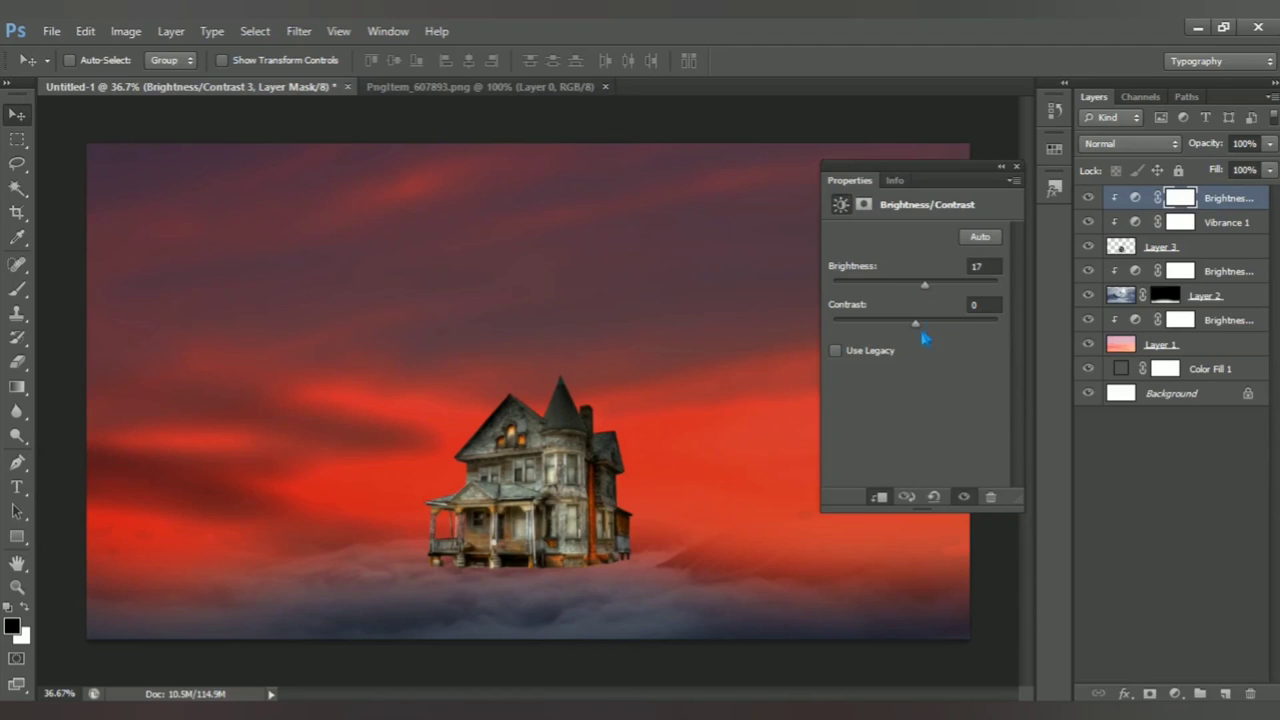
pyautogui.moveTo(925, 336); pyautogui.dragTo(963, 341)
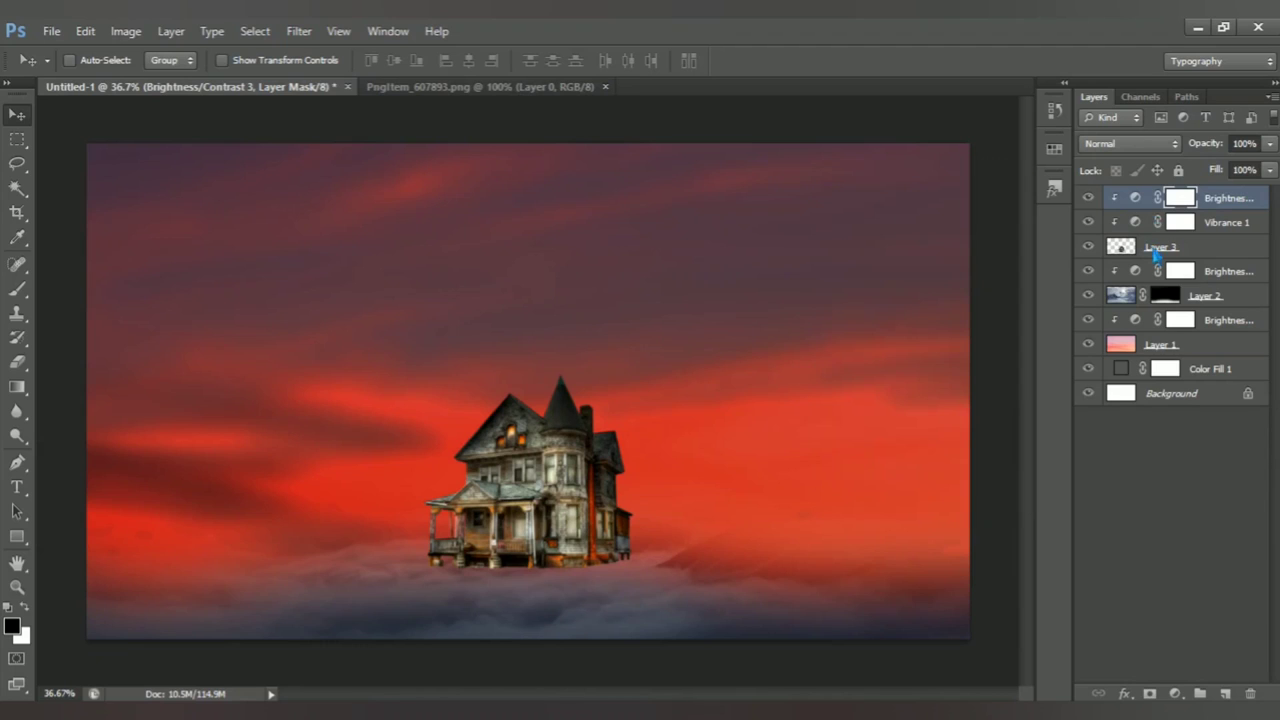
# Step: Add a layer mask to the house layer, Layer 3
pyautogui.click(1119, 254)
pyautogui.click(1149, 693)
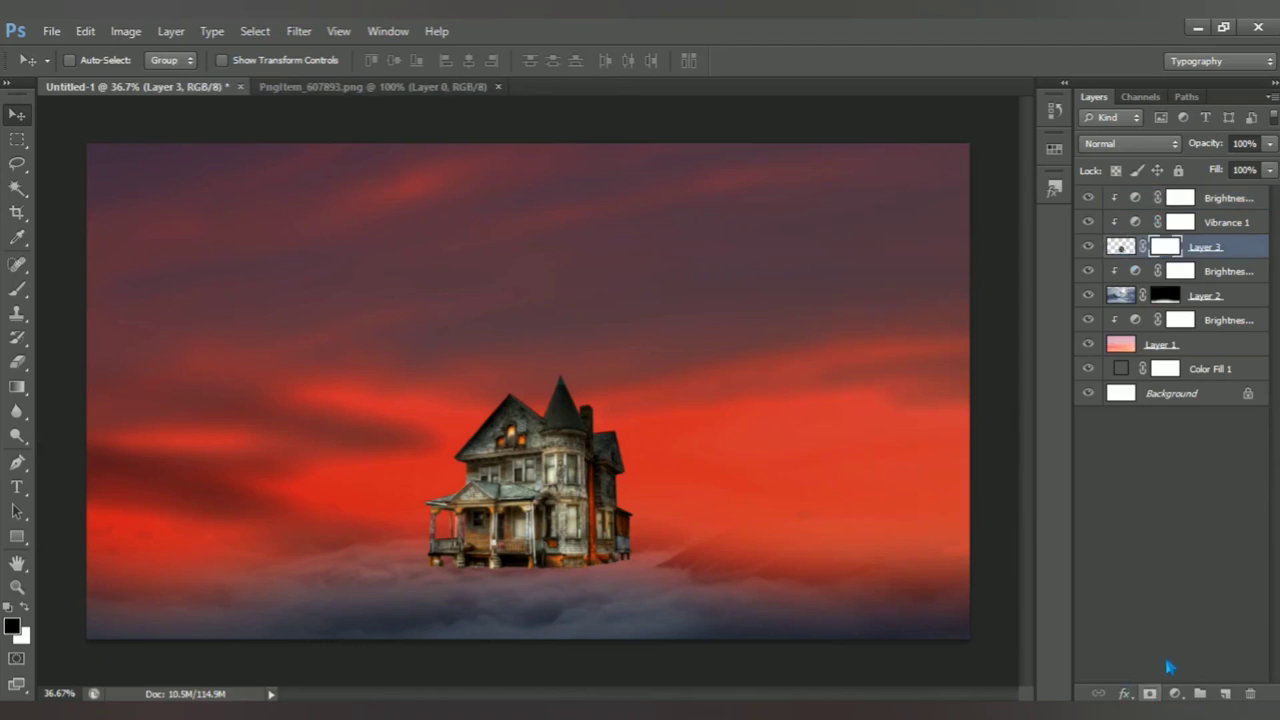
pyautogui.scroll(3, 503, 606)
pyautogui.scroll(3, 508, 602)
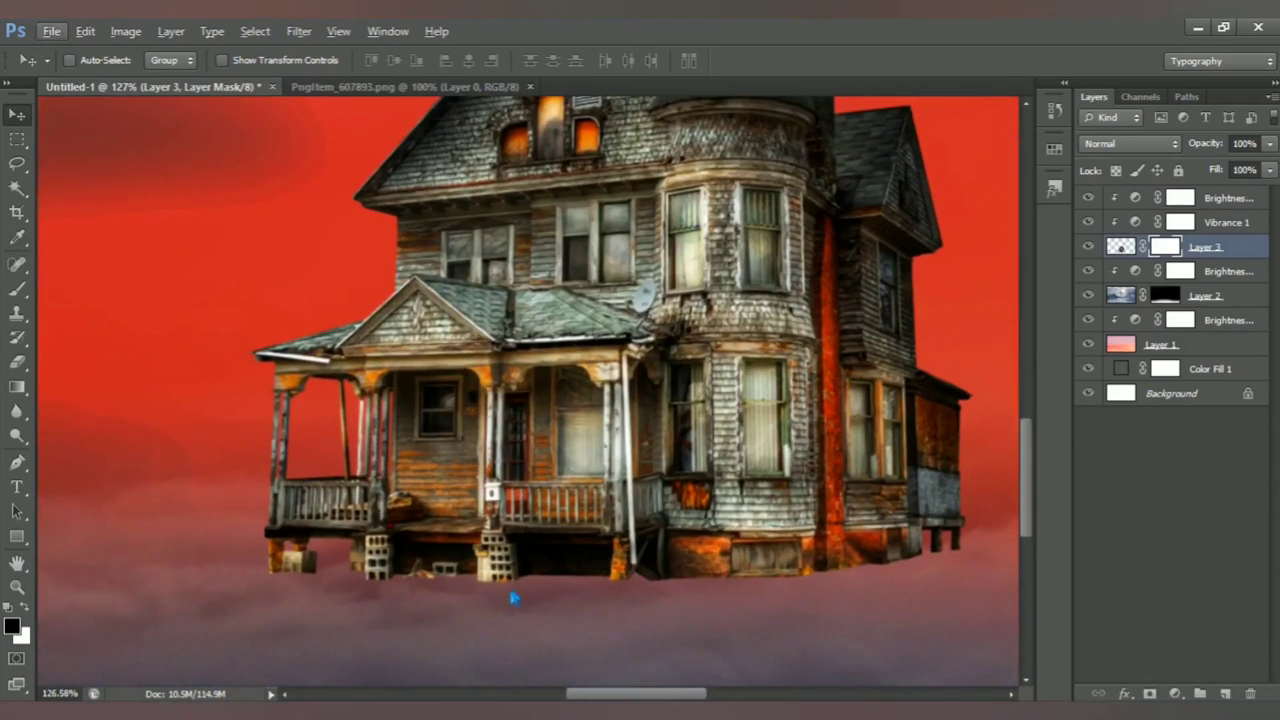
pyautogui.moveTo(672, 465); pyautogui.dragTo(597, 353)
# Step: Brush black over the house's foundation blocks so they fade softly into the clouds
pyautogui.click(19, 292)
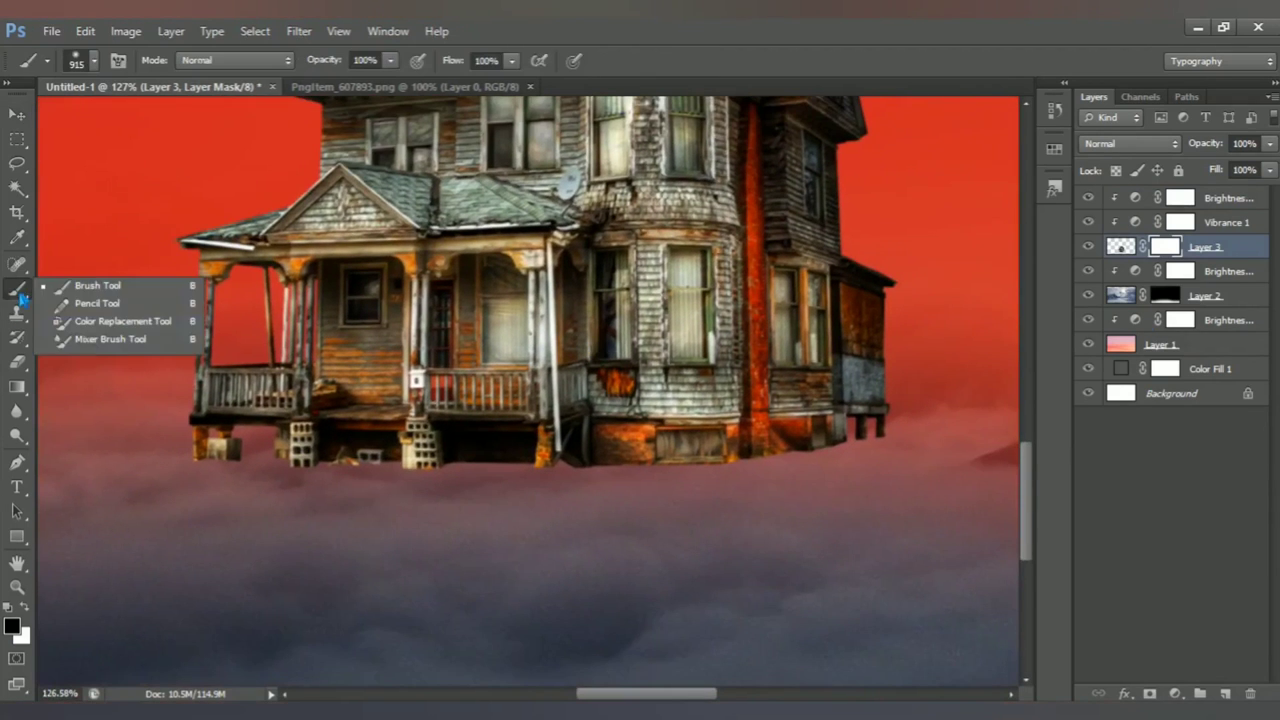
pyautogui.moveTo(430, 415); pyautogui.dragTo(143, 457)
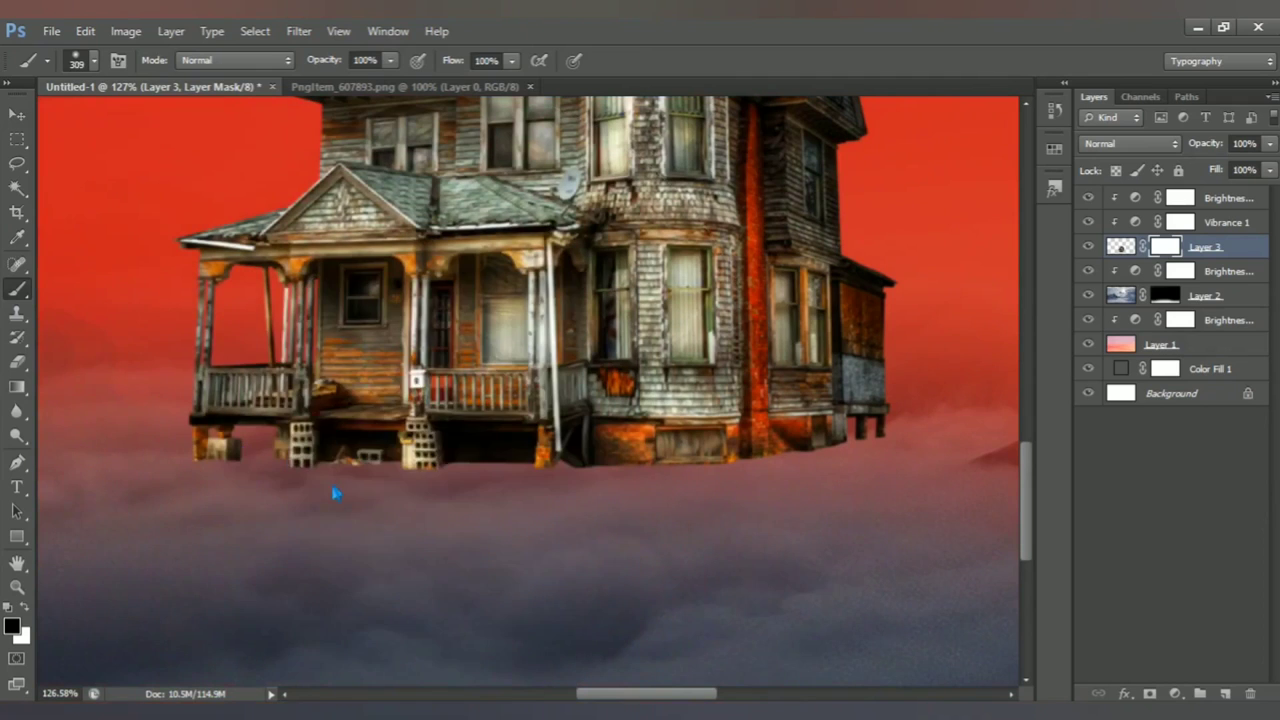
pyautogui.moveTo(334, 494); pyautogui.dragTo(229, 500)
pyautogui.moveTo(177, 512)
pyautogui.mouseDown()
pyautogui.moveTo(478, 542)
pyautogui.moveTo(614, 523)
pyautogui.moveTo(694, 537)
pyautogui.moveTo(771, 505)
pyautogui.moveTo(846, 517)
pyautogui.moveTo(923, 481)
pyautogui.mouseUp()
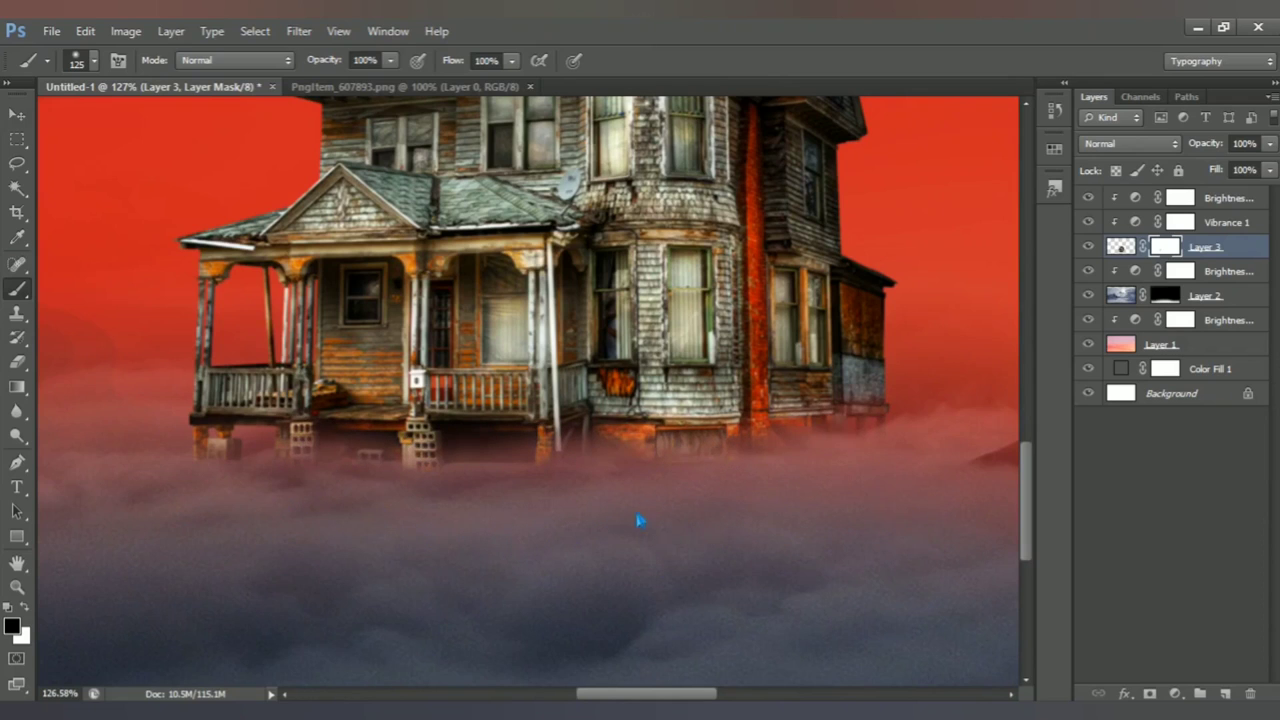
pyautogui.moveTo(493, 557)
pyautogui.mouseDown()
pyautogui.moveTo(451, 540)
pyautogui.moveTo(354, 551)
pyautogui.moveTo(153, 503)
pyautogui.mouseUp()
pyautogui.hotkey('ctrl', '0')
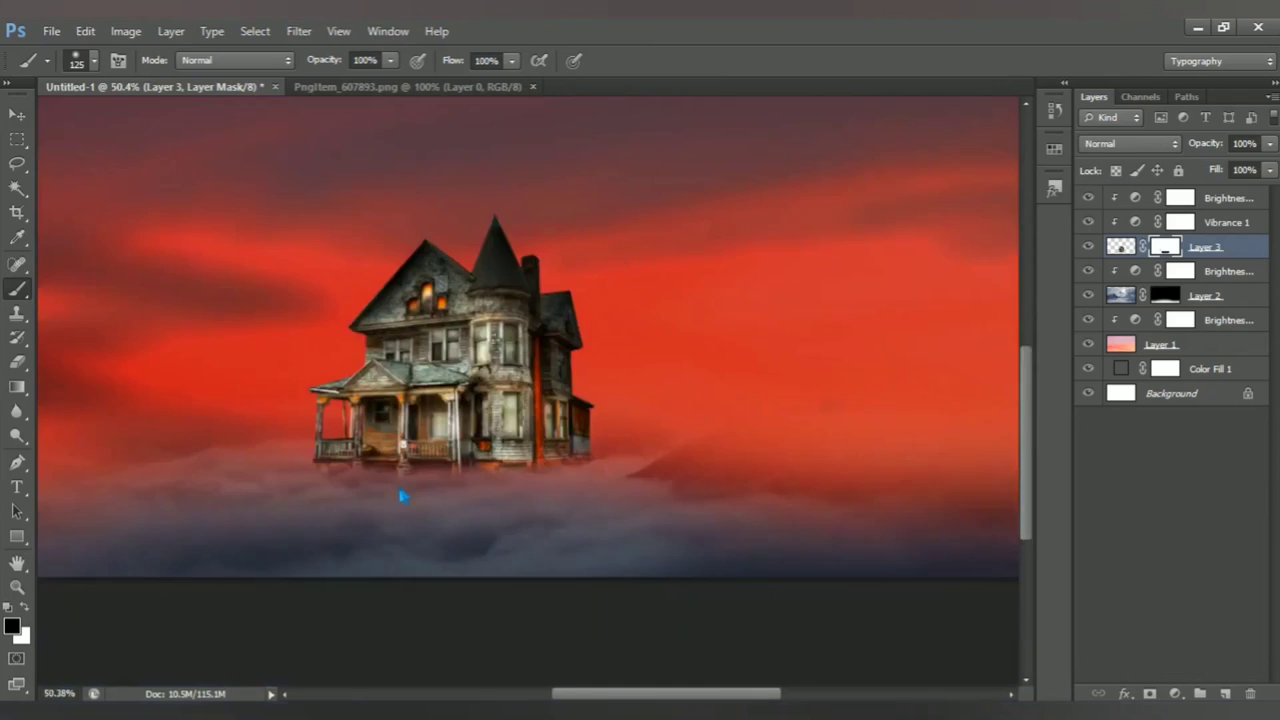
# Step: Fill the house's outline with black on a new empty layer
pyautogui.click(1120, 246)
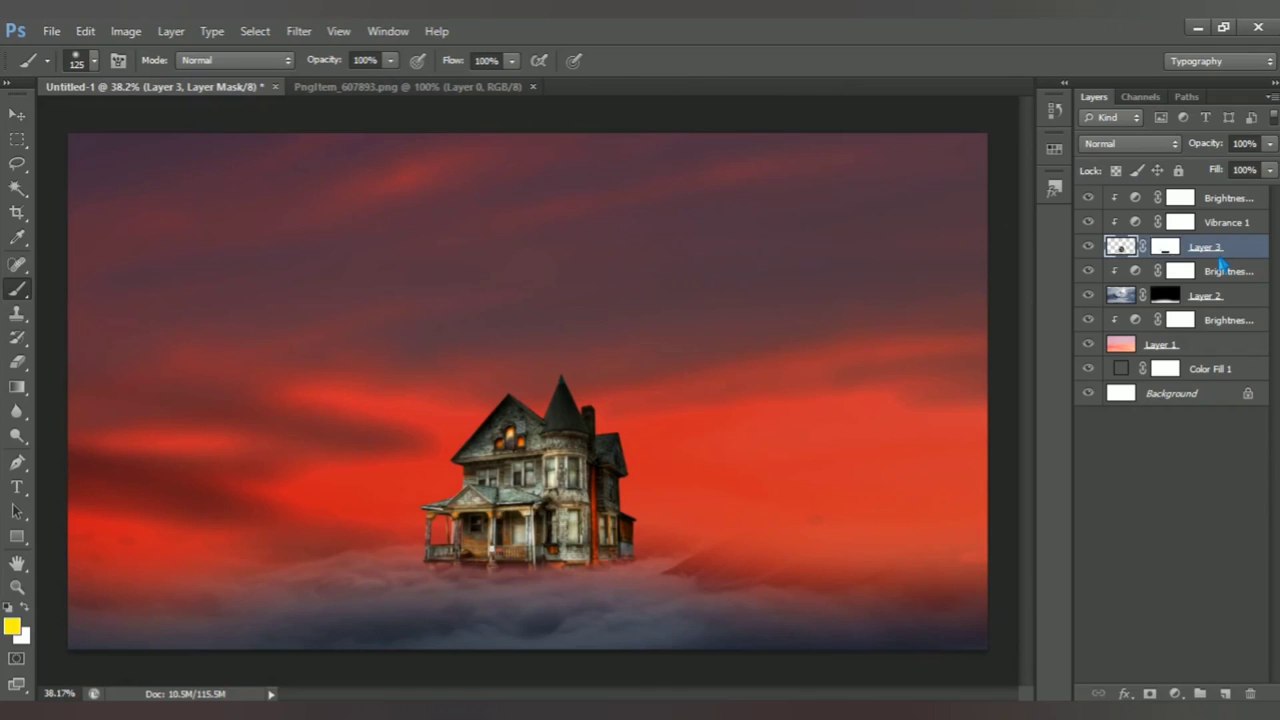
pyautogui.keyDown('ctrl'); pyautogui.click(1133, 255); pyautogui.keyUp('ctrl')
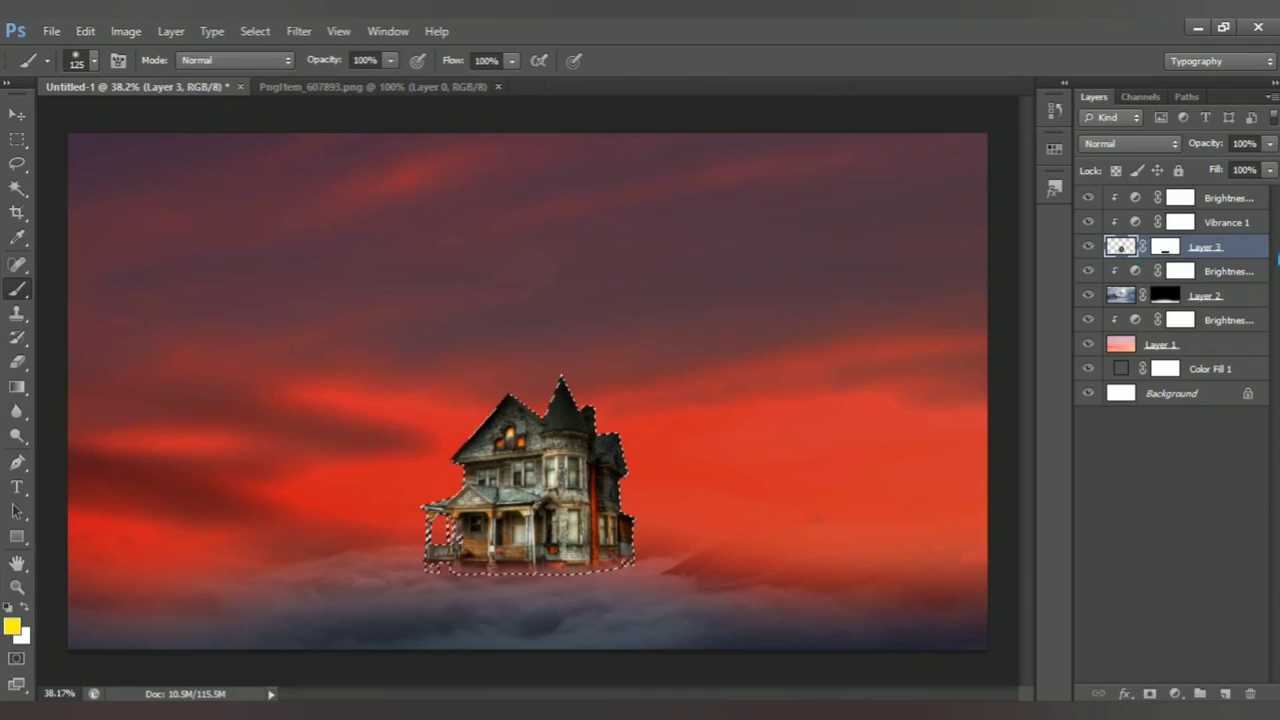
pyautogui.click(1245, 271)
pyautogui.click(1226, 693)
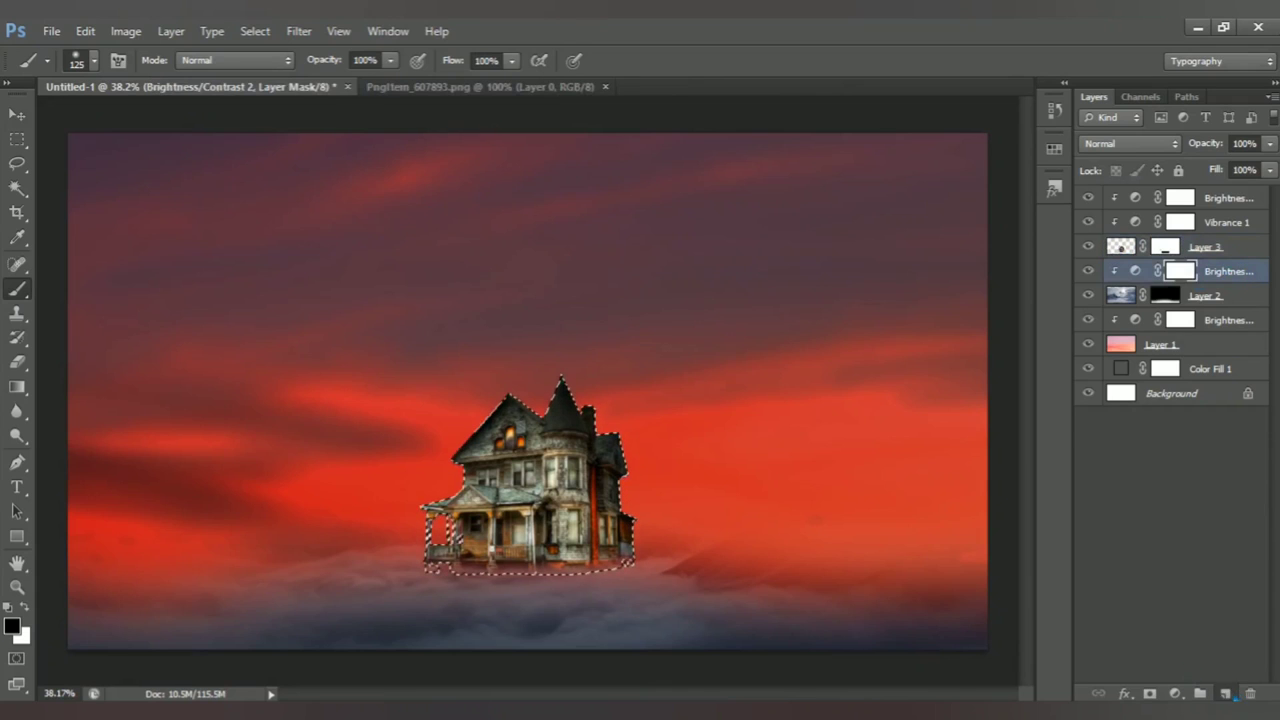
pyautogui.click(12, 626)
pyautogui.click(755, 479)
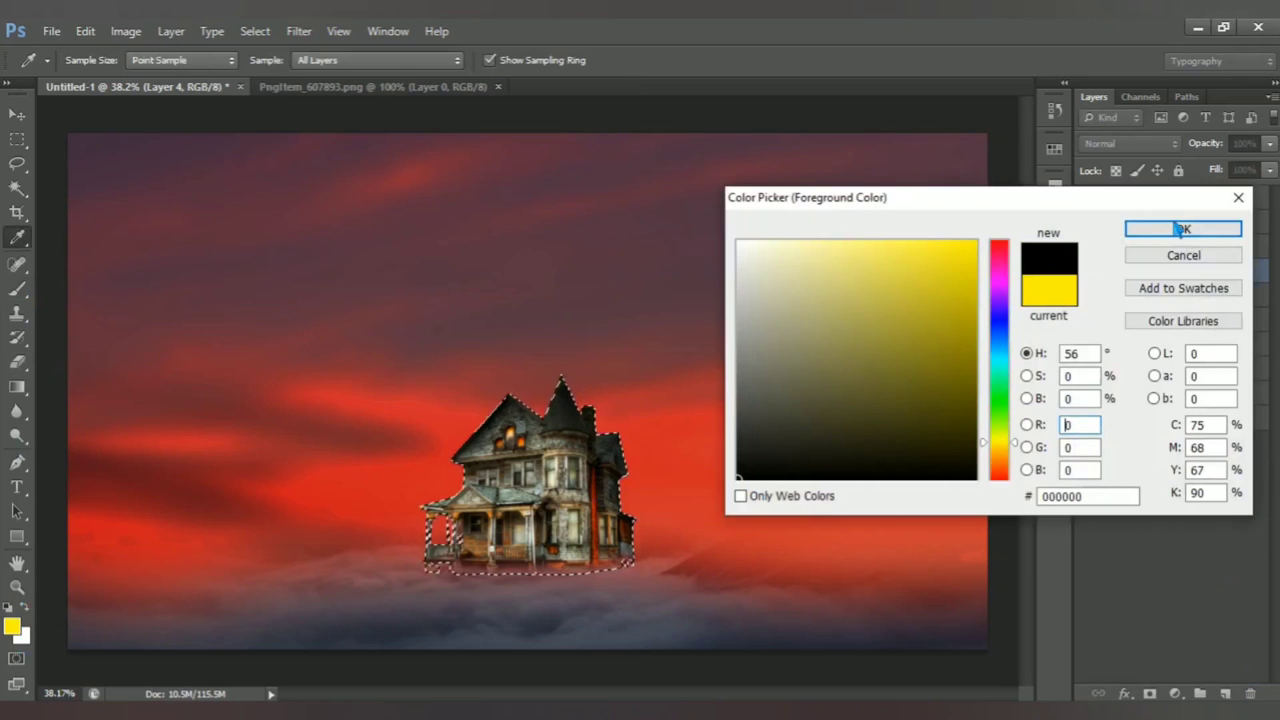
pyautogui.click(1183, 229)
pyautogui.press('b')
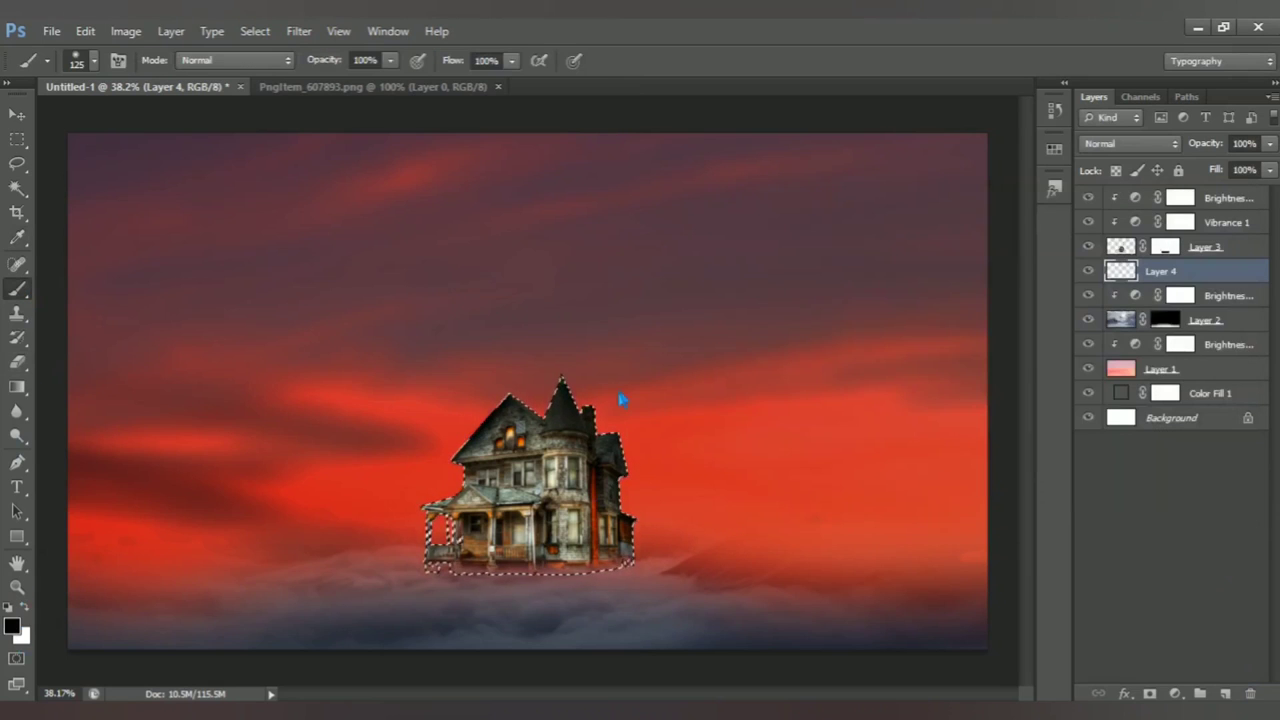
pyautogui.moveTo(457, 400)
pyautogui.mouseDown()
pyautogui.moveTo(384, 474)
pyautogui.moveTo(557, 542)
pyautogui.mouseUp()
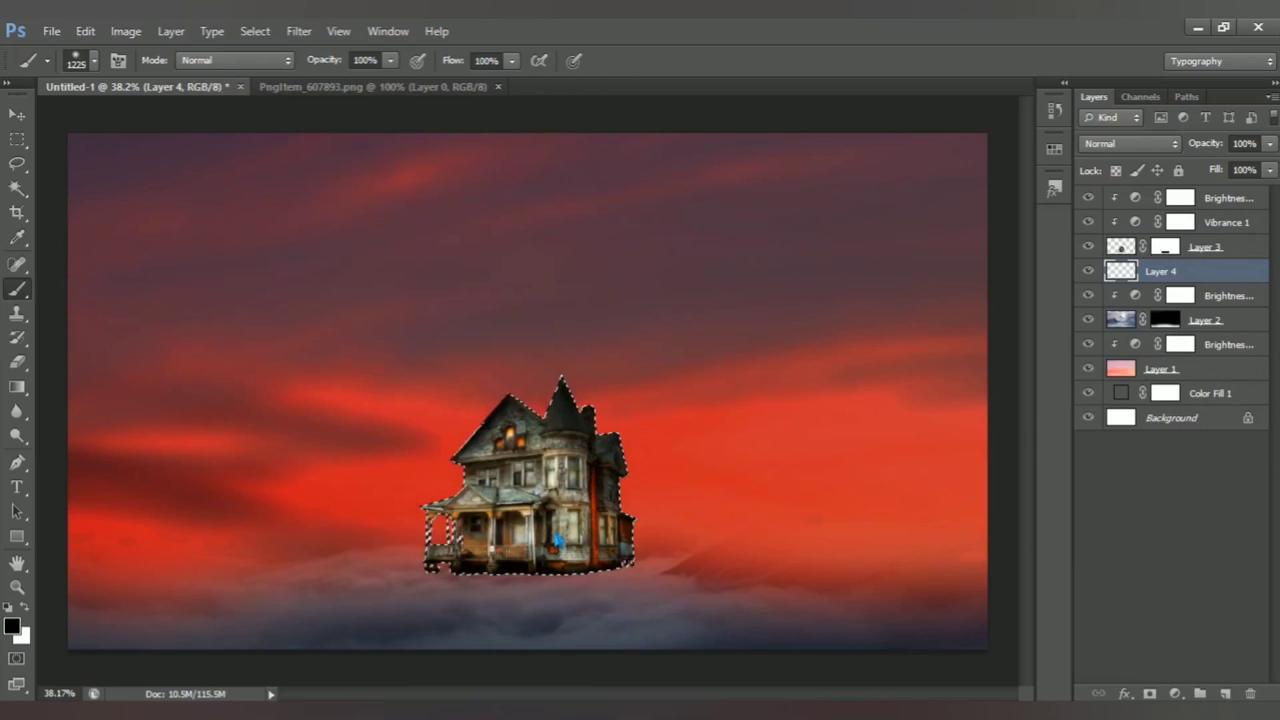
# Step: Skew the black house silhouette flat across the clouds toward the right as a shadow
pyautogui.hotkey('ctrl', 'd')
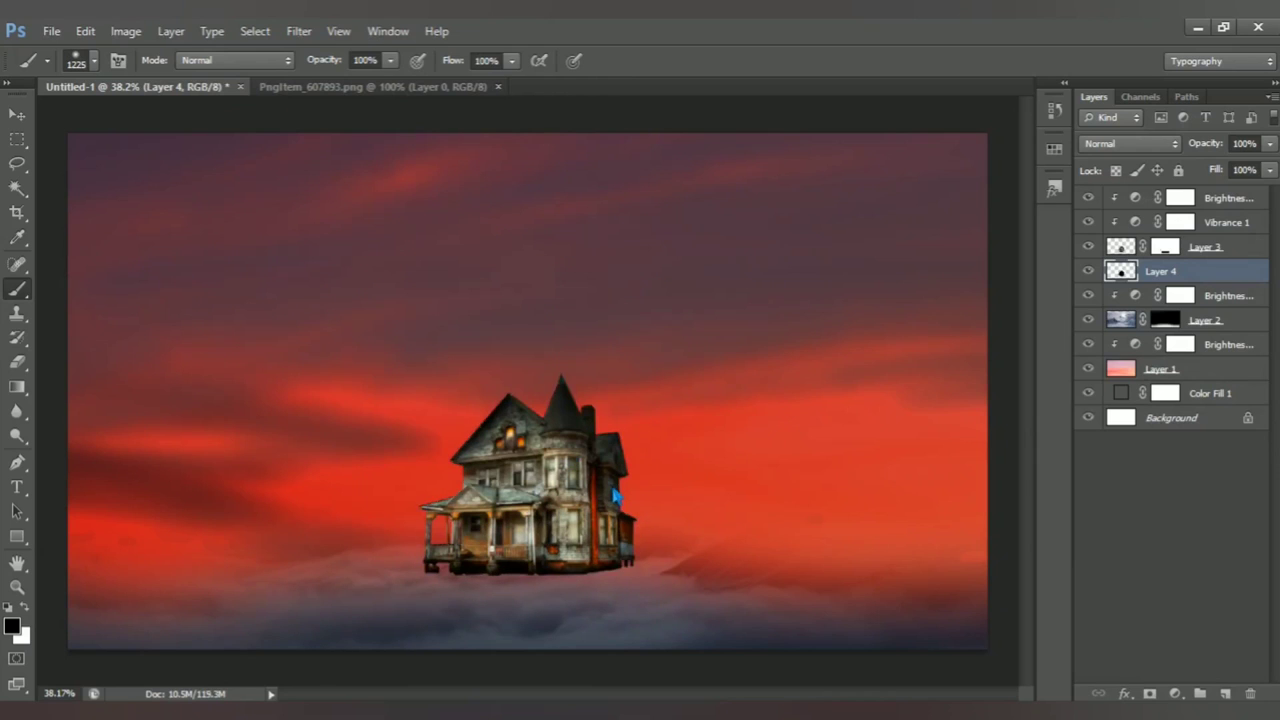
pyautogui.hotkey('ctrl', 't')
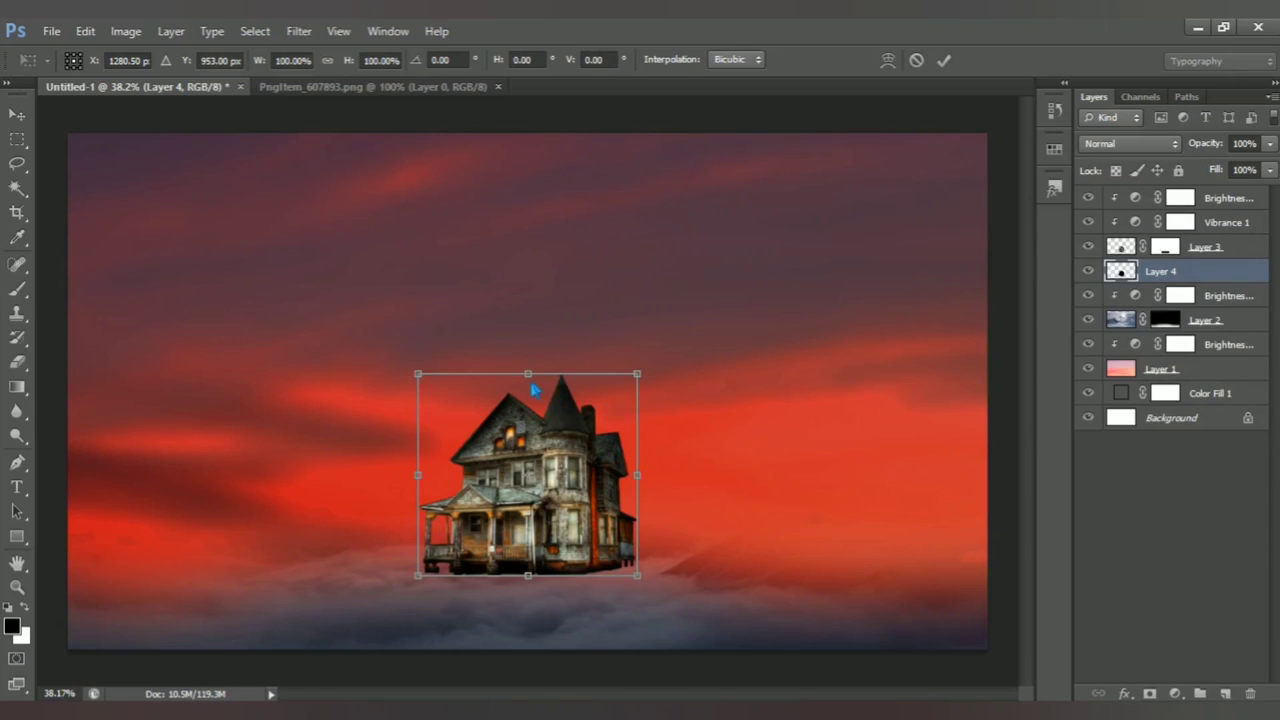
pyautogui.moveTo(532, 386); pyautogui.dragTo(715, 538)
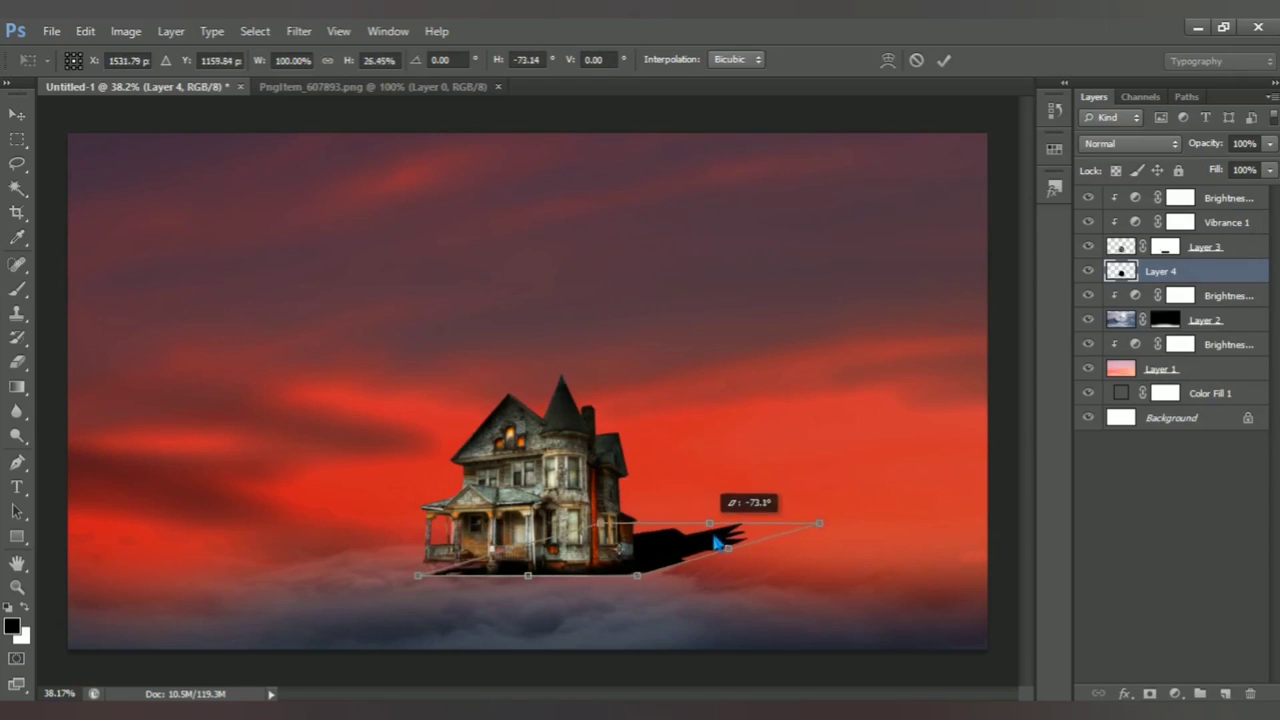
pyautogui.moveTo(715, 538); pyautogui.dragTo(718, 550)
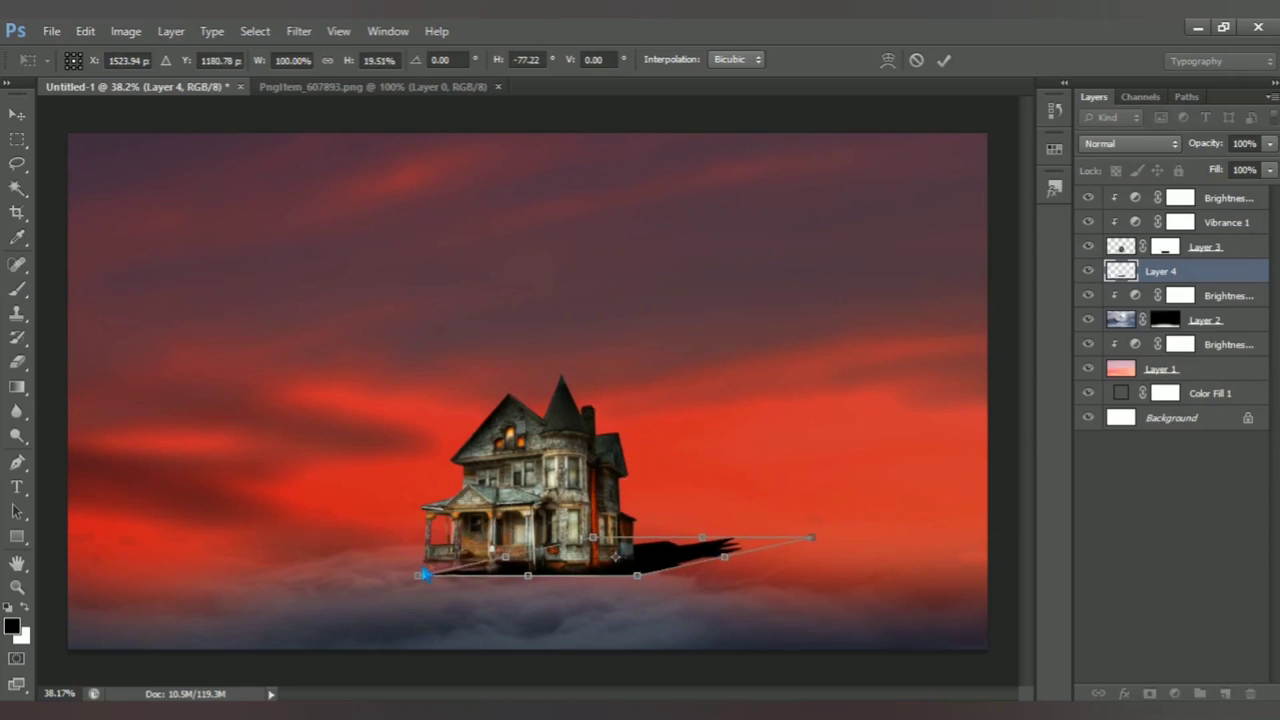
pyautogui.moveTo(430, 584); pyautogui.dragTo(434, 588)
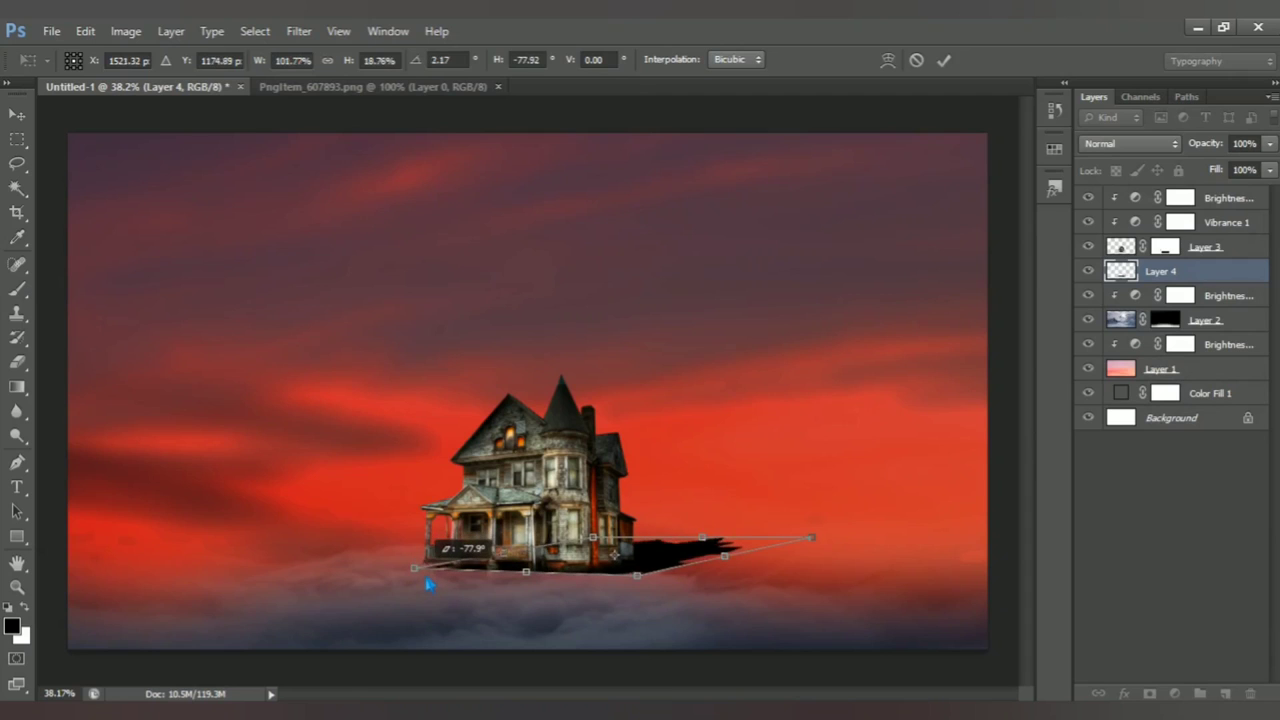
pyautogui.press('Return')
# Step: Soften the shadow layer with a 14.1-pixel Gaussian Blur
pyautogui.press('b')
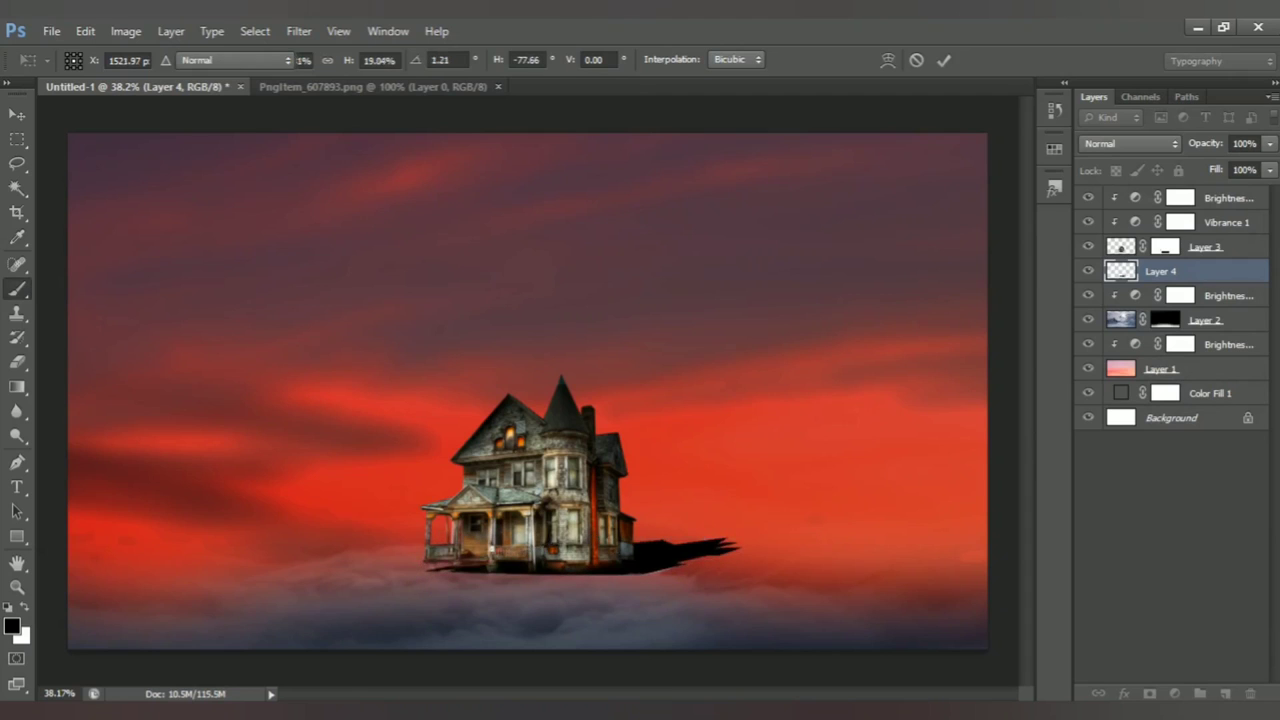
pyautogui.click(299, 31)
pyautogui.moveTo(308, 220)
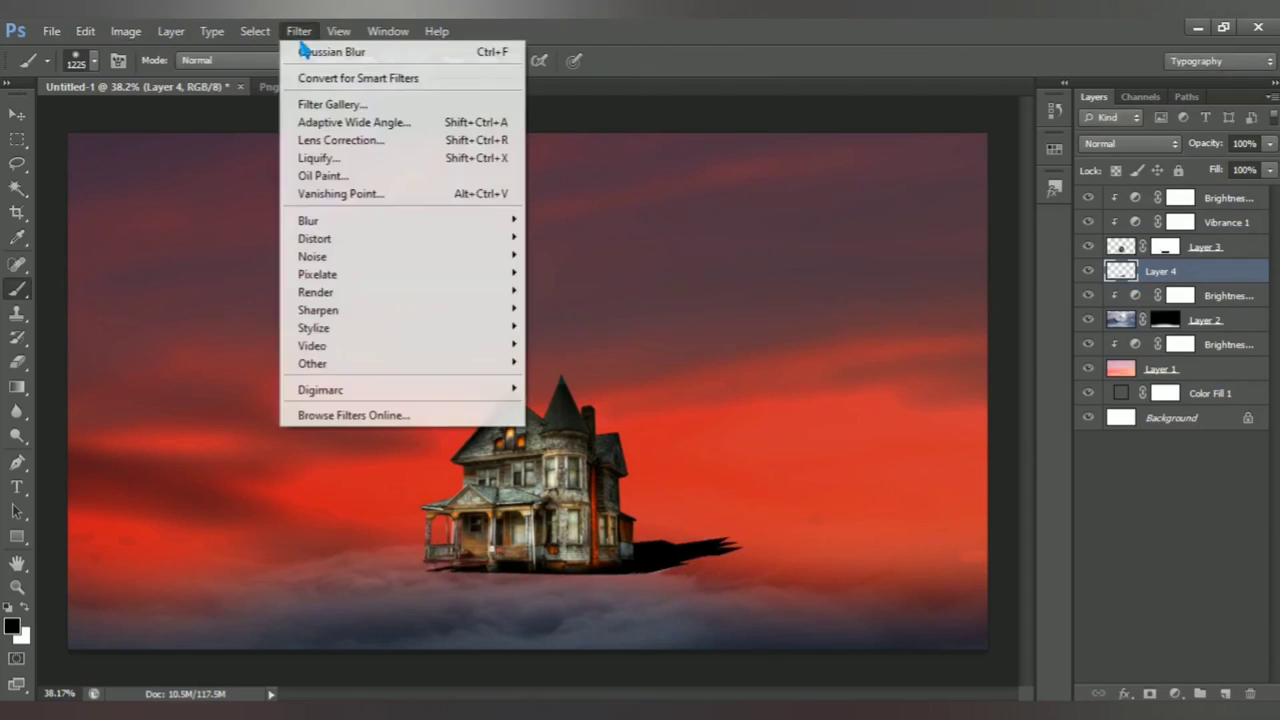
pyautogui.click(576, 353)
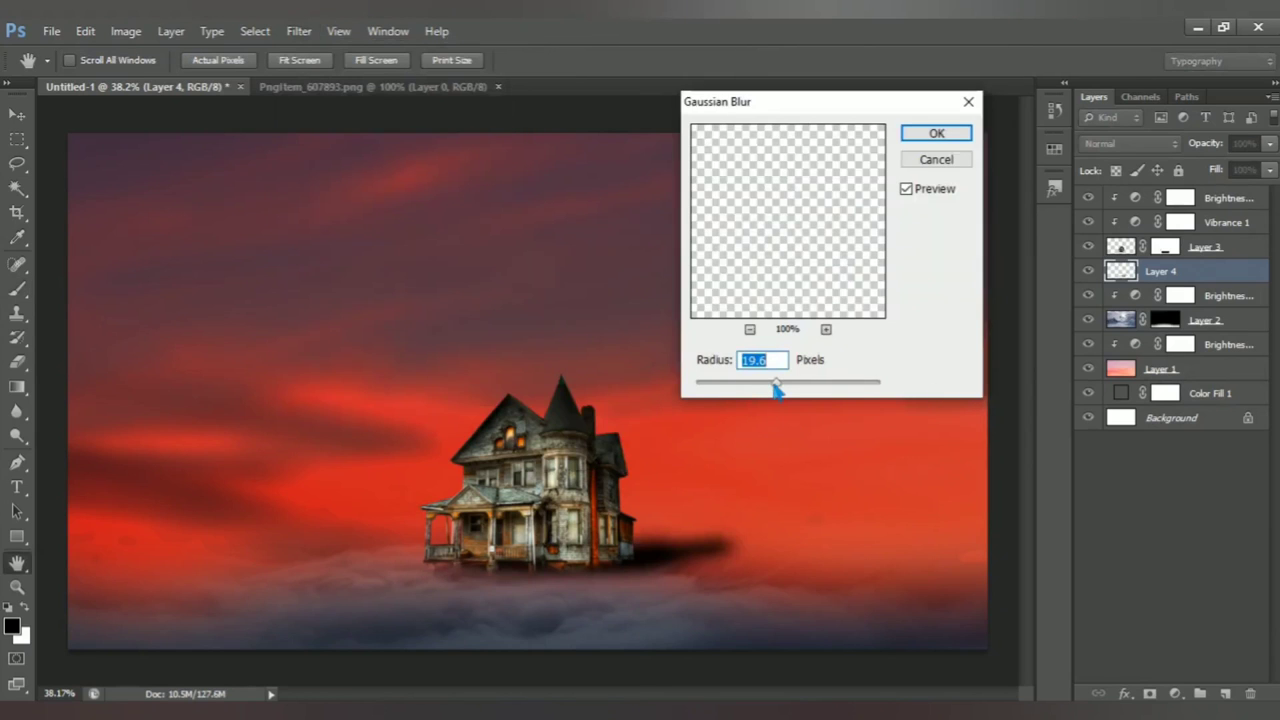
pyautogui.moveTo(774, 385); pyautogui.dragTo(786, 381)
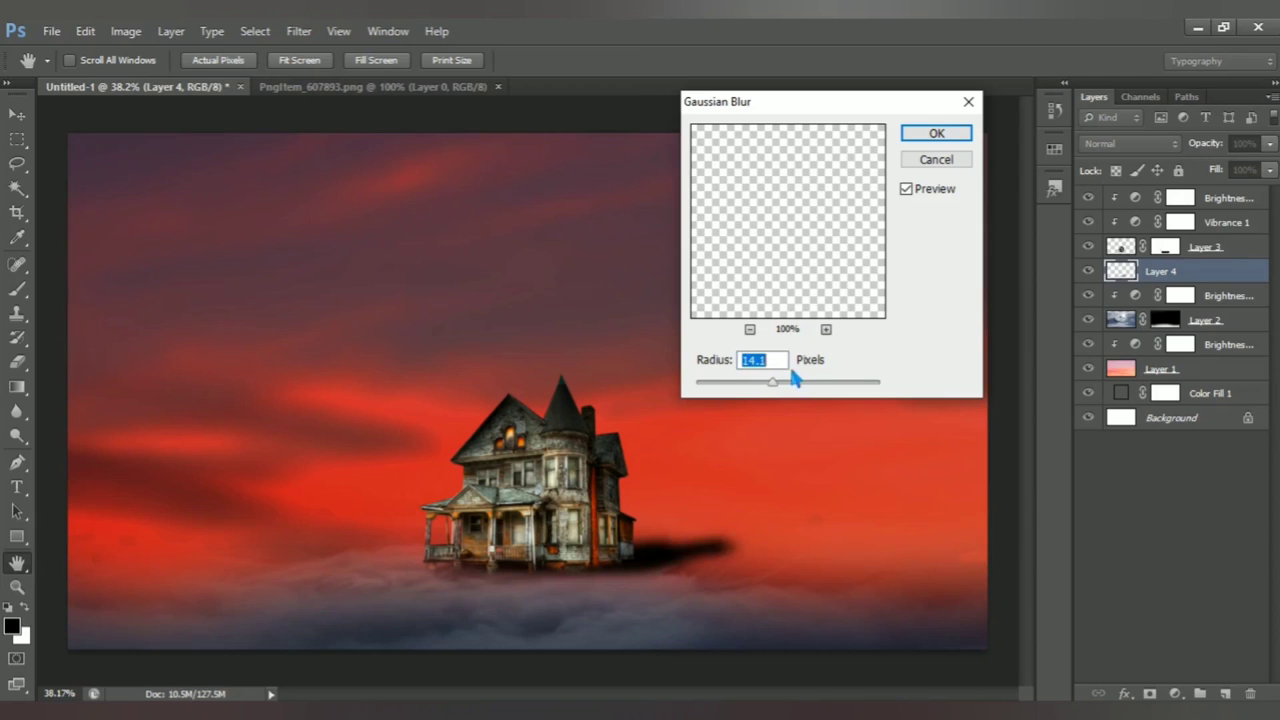
pyautogui.click(925, 134)
pyautogui.press('b')
# Step: Lower the shadow layer's opacity to 75%
pyautogui.click(1245, 145)
pyautogui.write('7')
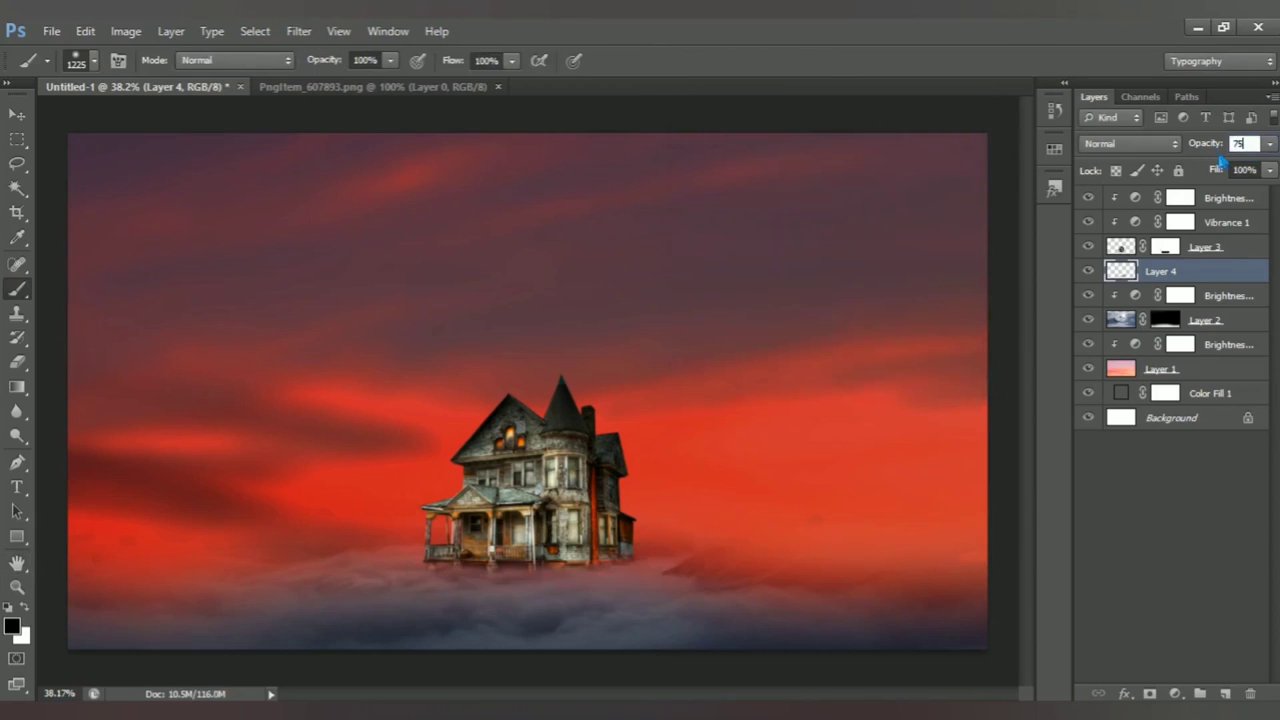
pyautogui.write('5')
pyautogui.press('Return')
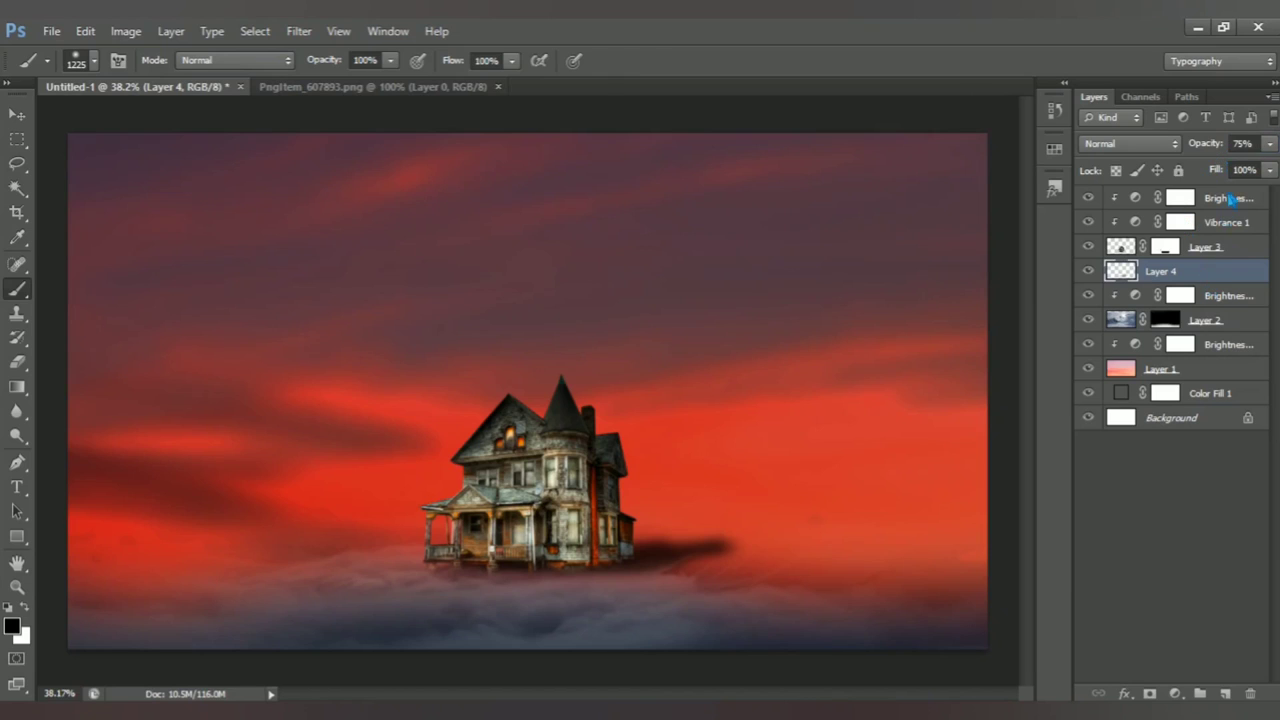
pyautogui.click(1212, 203)
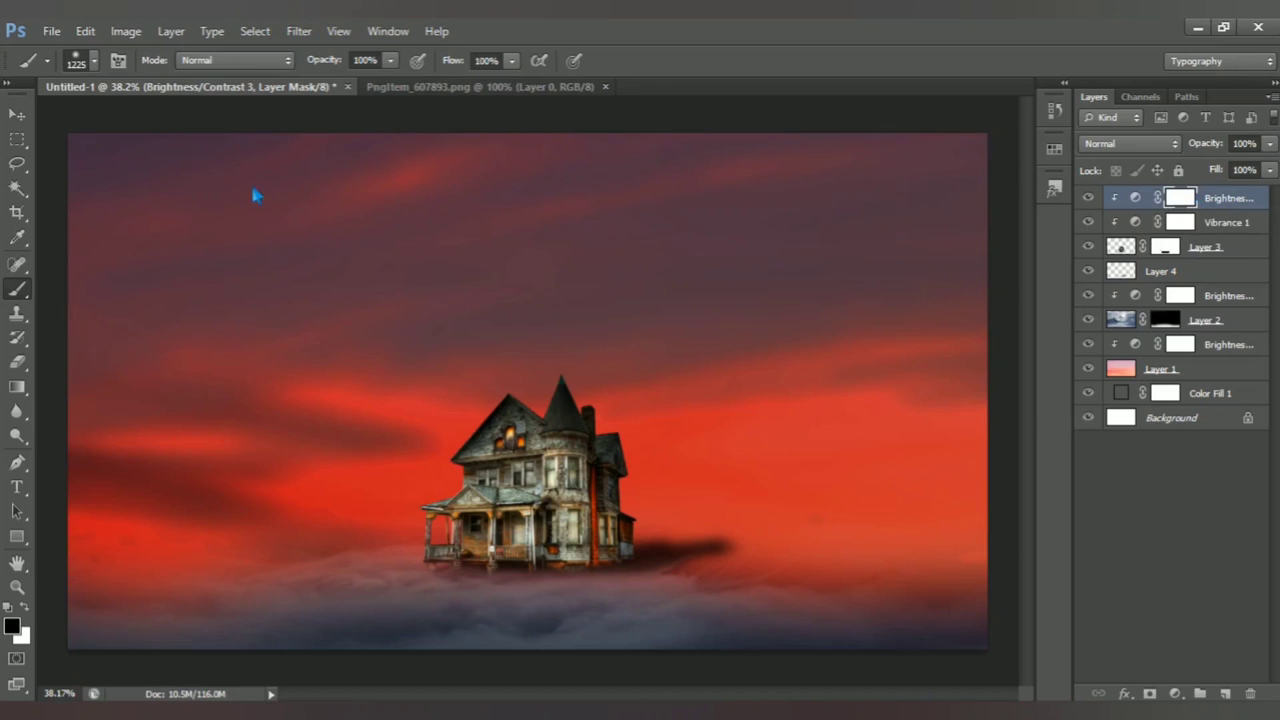
# Step: Close the house image and open Birds.psd with its Layer 1 selected
pyautogui.click(605, 88)
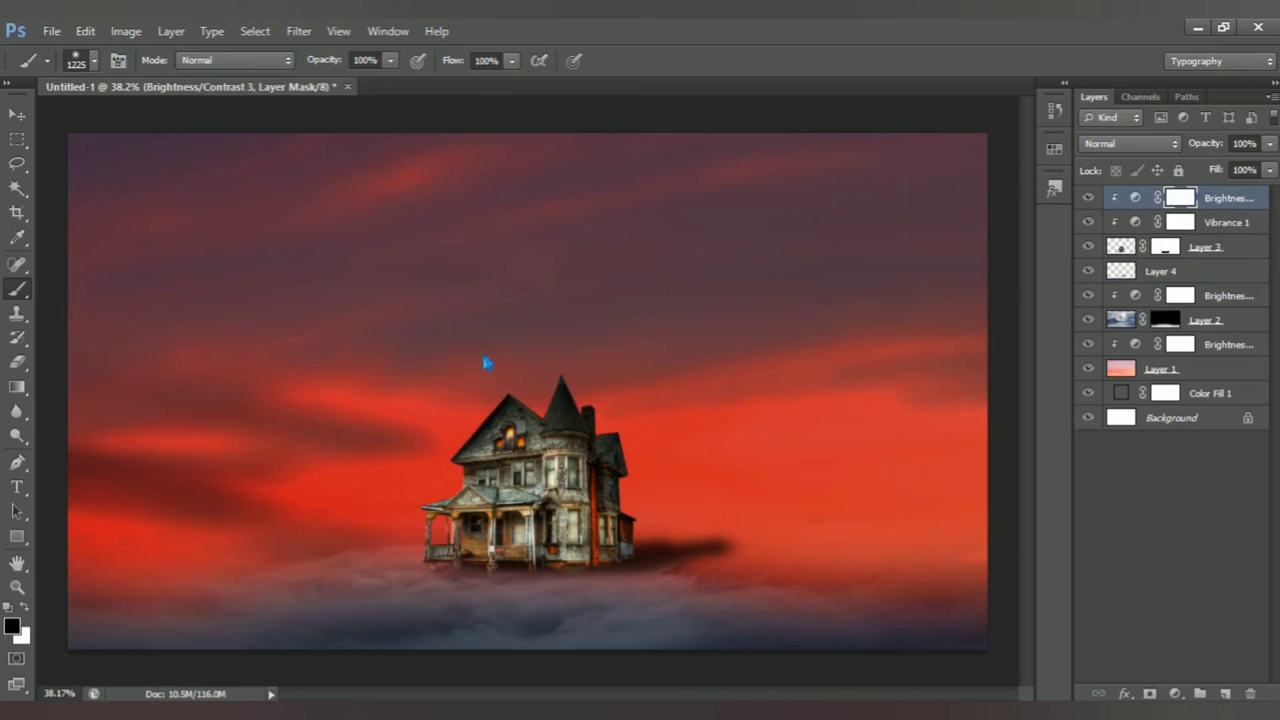
pyautogui.click(51, 32)
pyautogui.click(141, 75)
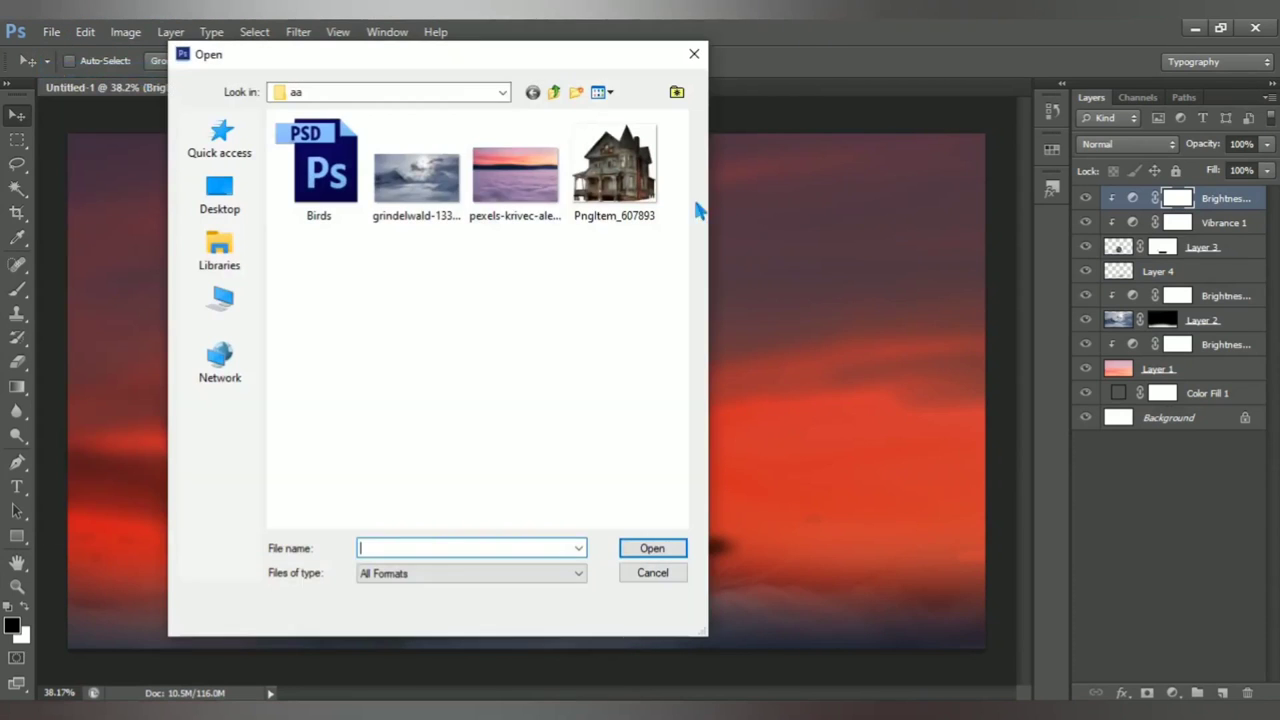
pyautogui.click(344, 194)
pyautogui.click(651, 549)
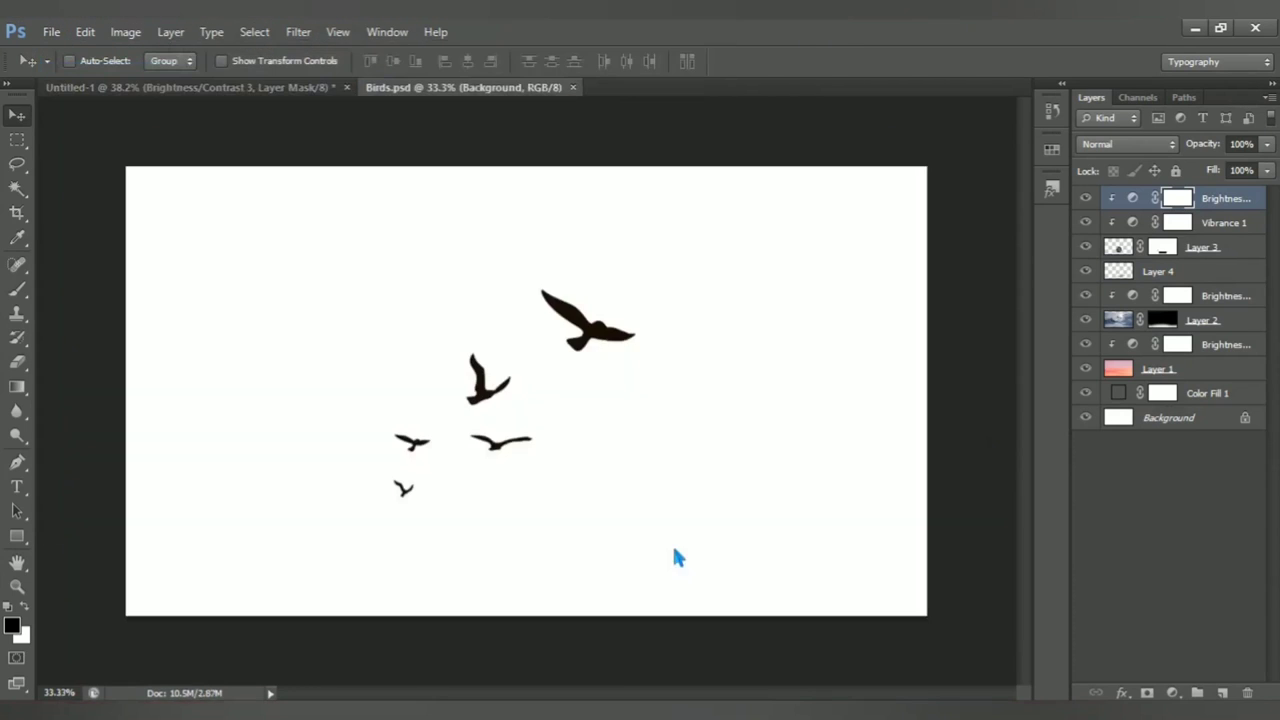
pyautogui.click(1158, 202)
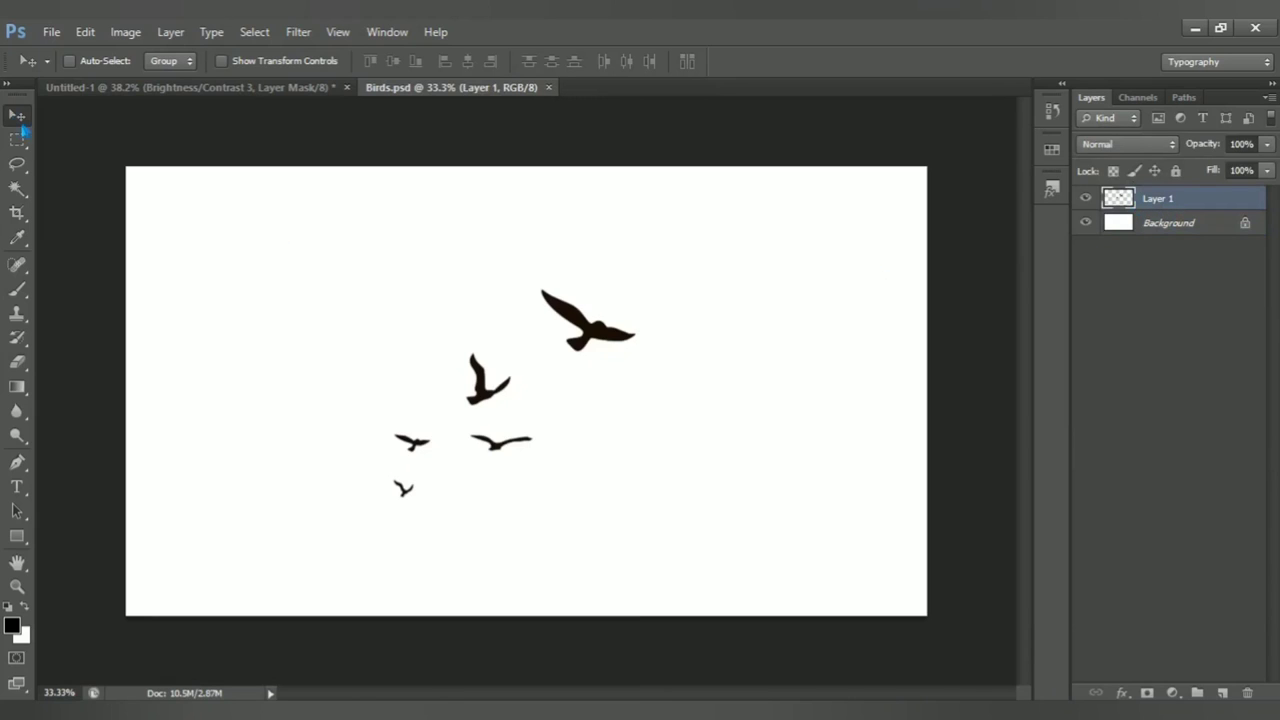
# Step: Select every bird silhouette with the Magic Wand and drag them toward the house composition
pyautogui.click(17, 188)
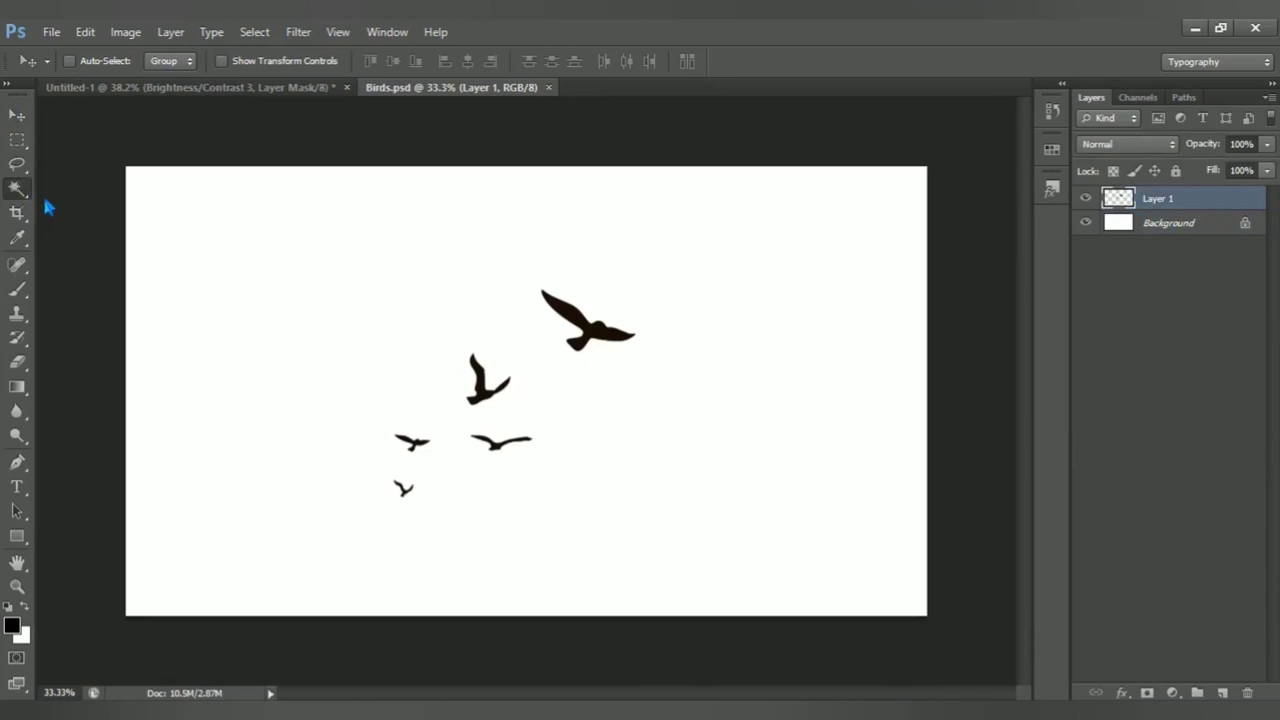
pyautogui.click(592, 328)
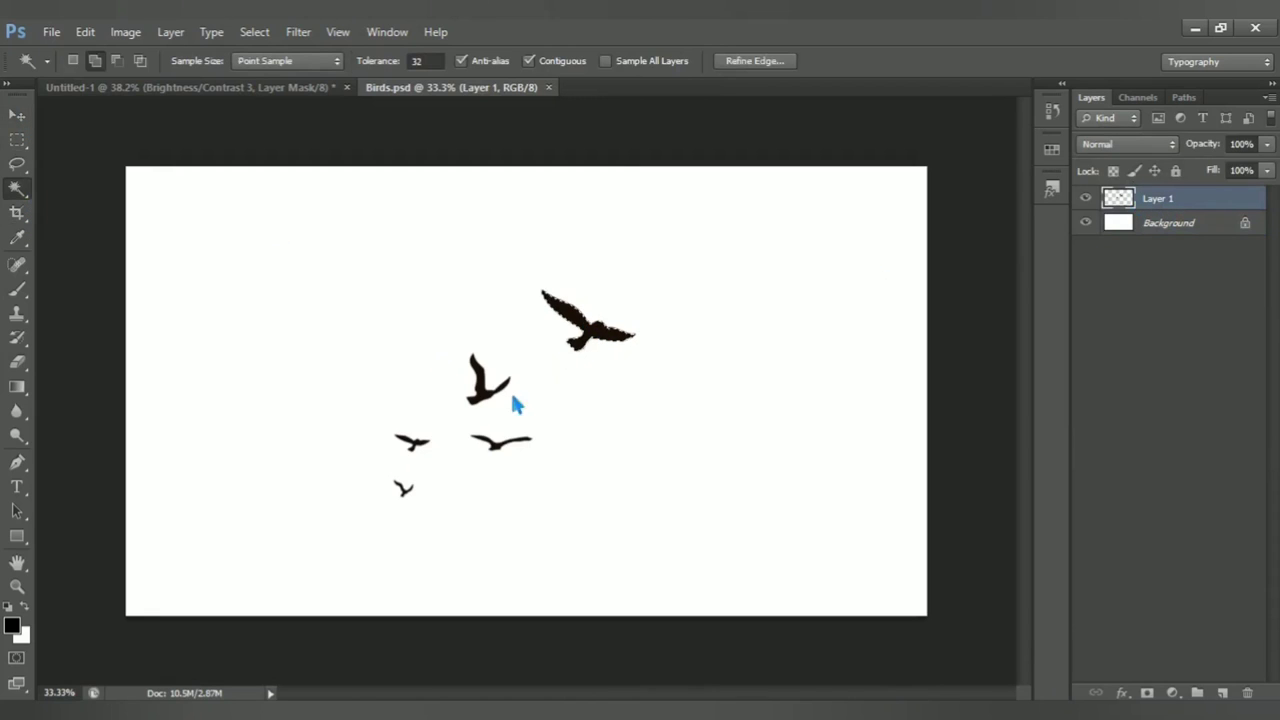
pyautogui.scroll(2, 500, 480)
pyautogui.click(503, 450)
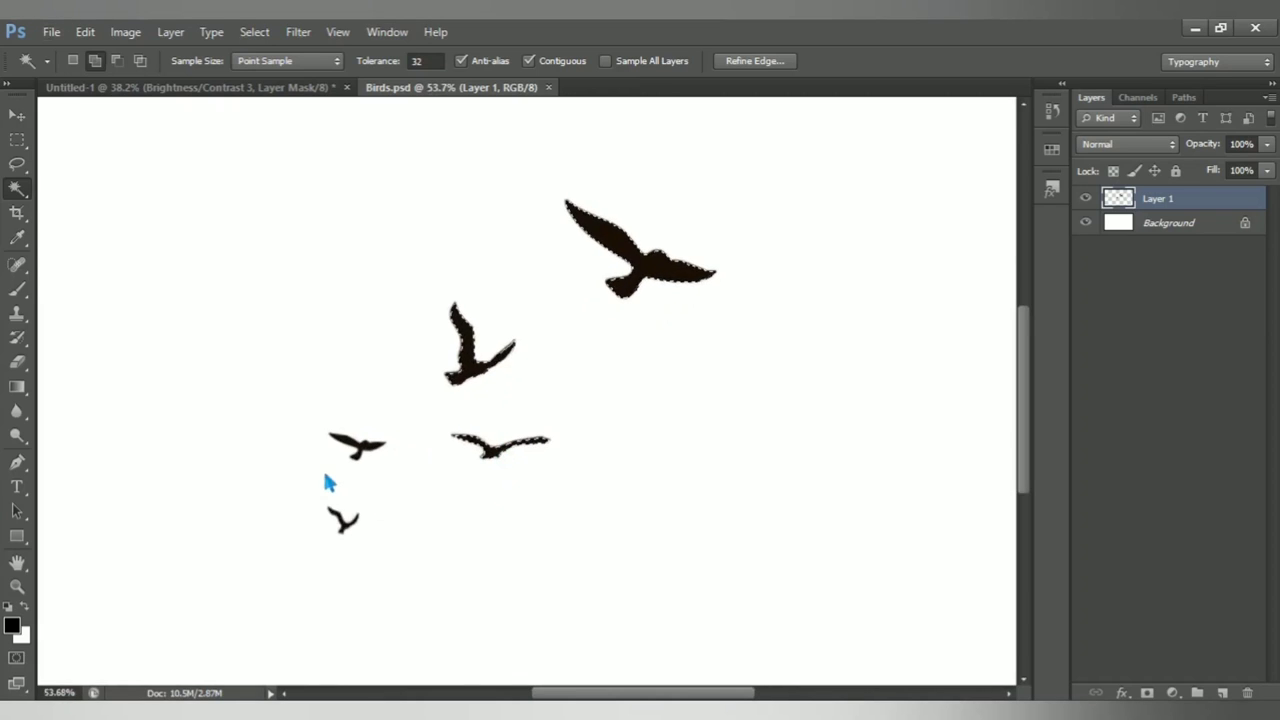
pyautogui.click(371, 450)
pyautogui.scroll(-2, 495, 490)
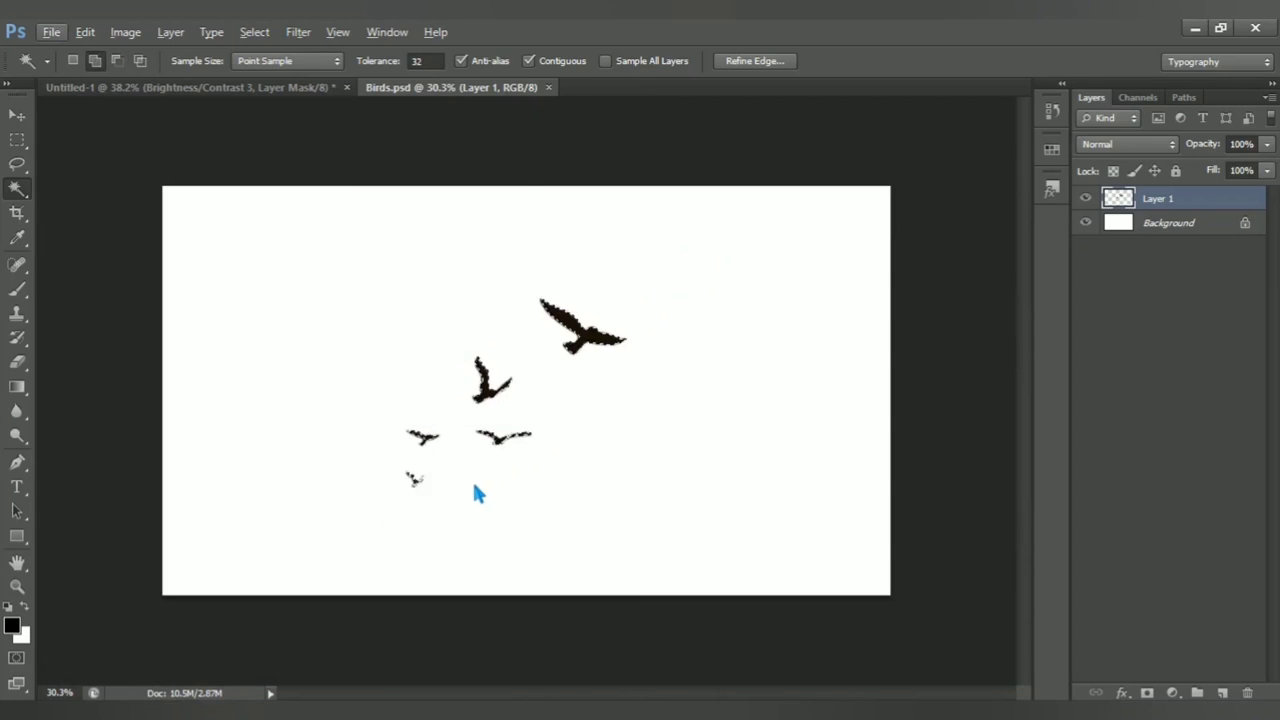
pyautogui.hotkey('alt', 'v')
pyautogui.press('Escape')
pyautogui.press('v')
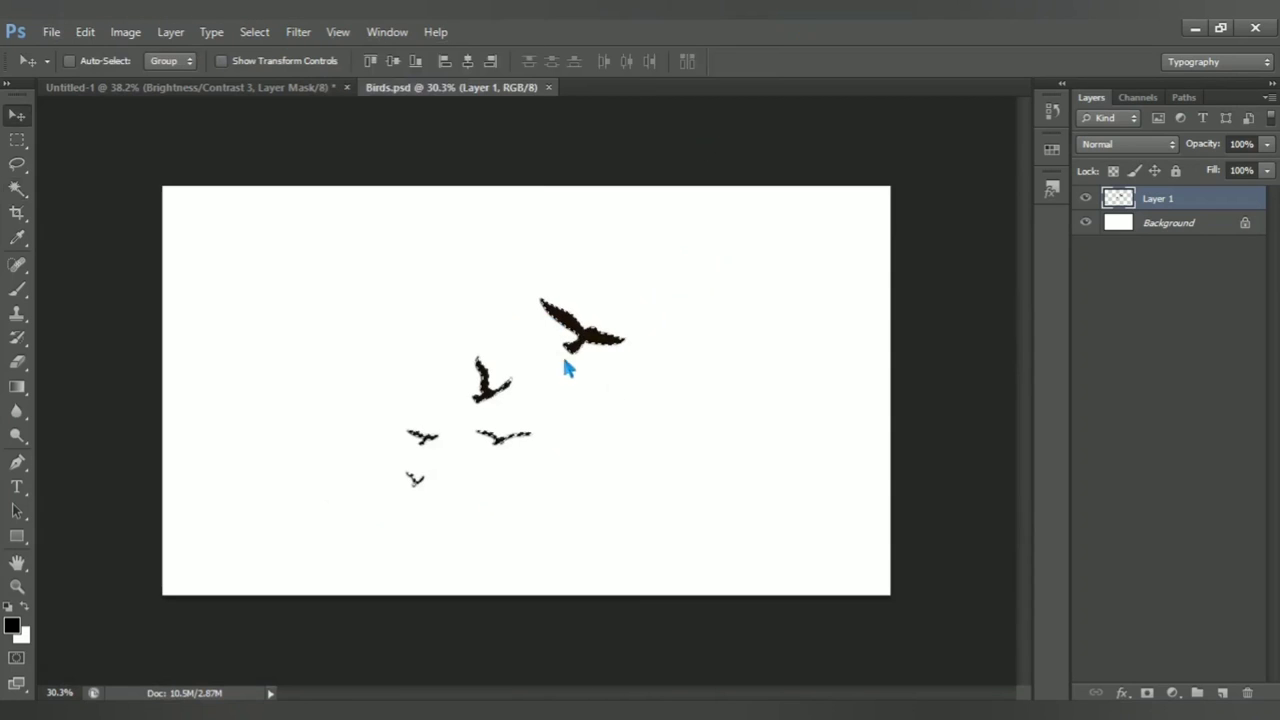
pyautogui.moveTo(525, 397)
pyautogui.mouseDown()
pyautogui.moveTo(183, 68)
pyautogui.moveTo(560, 368)
pyautogui.moveTo(577, 323)
pyautogui.moveTo(640, 266)
pyautogui.mouseUp()
# Step: Scale the pasted birds to about 48.6% and place them just above the house roof
pyautogui.keyDown('alt'); pyautogui.scroll(-2, 620, 357); pyautogui.keyUp('alt')
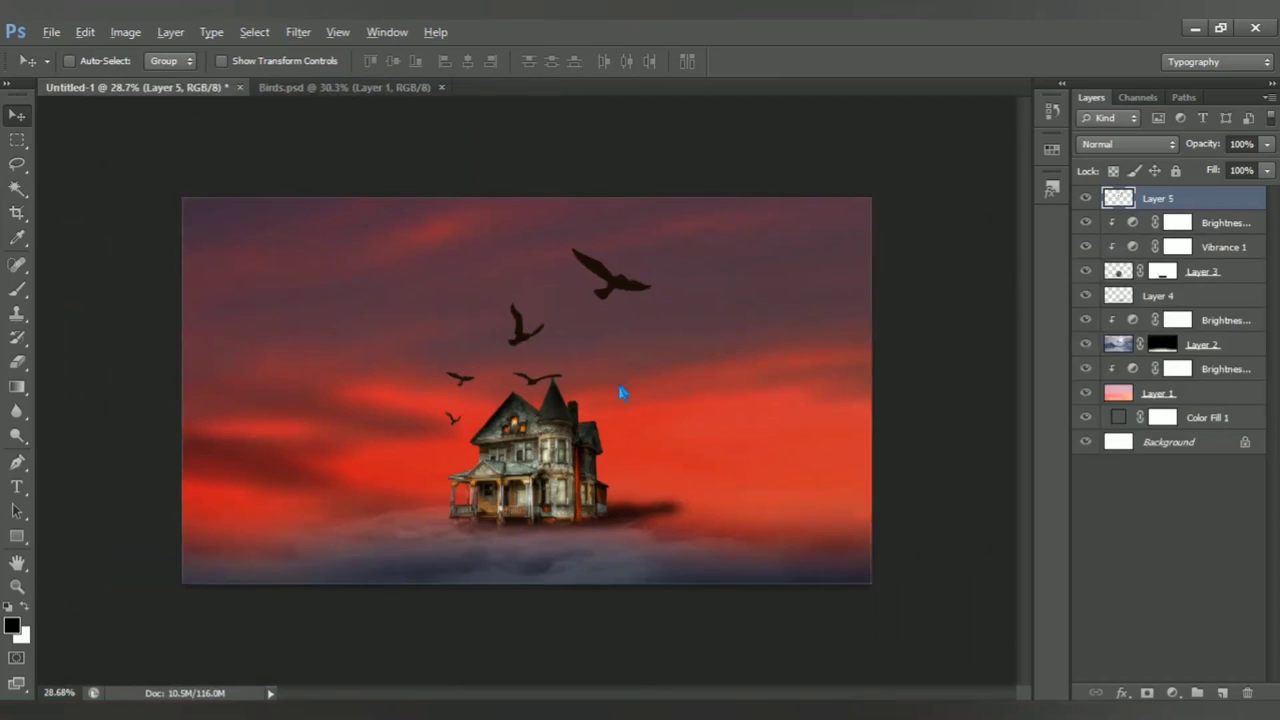
pyautogui.hotkey('ctrl', 't')
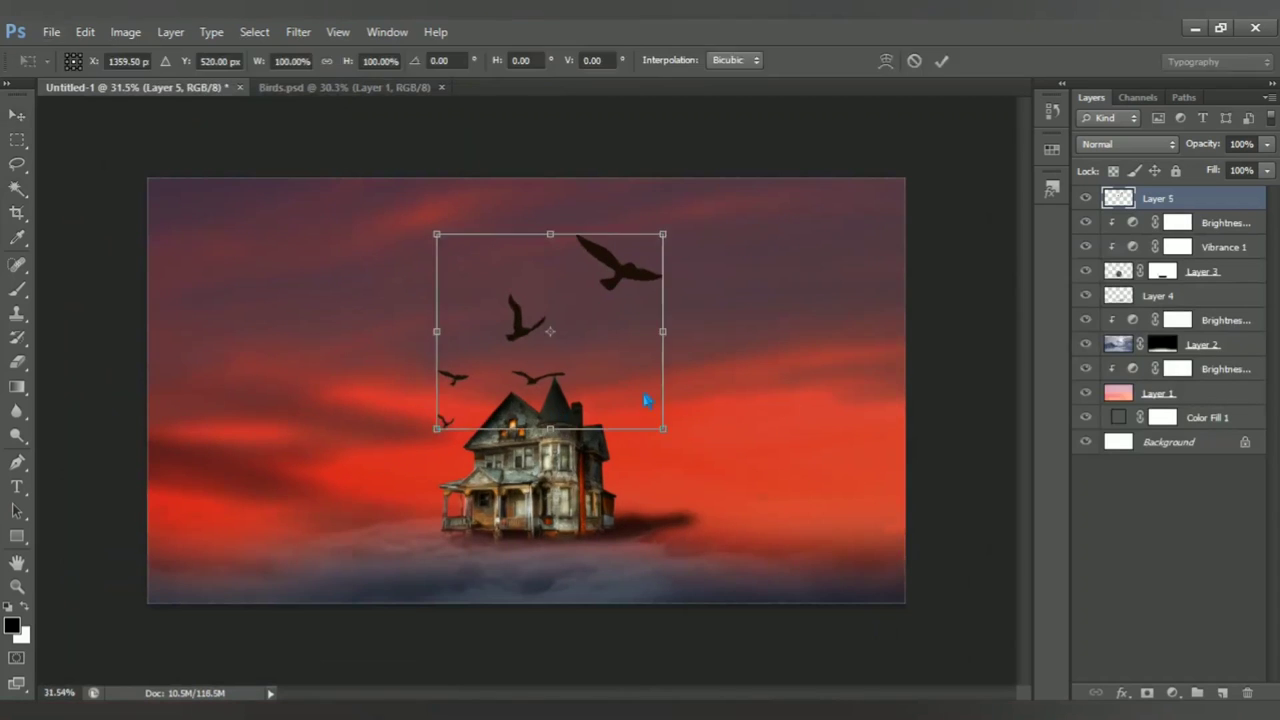
pyautogui.moveTo(677, 245); pyautogui.dragTo(614, 290)
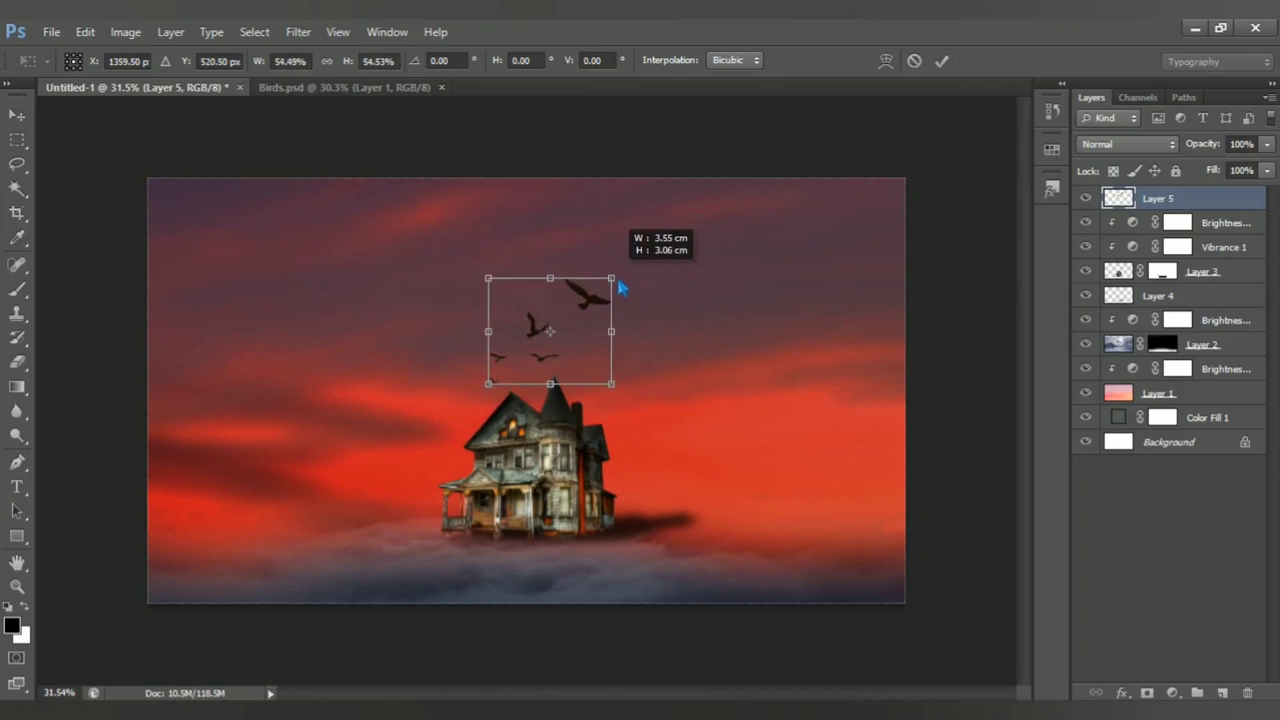
pyautogui.moveTo(587, 337); pyautogui.dragTo(660, 352)
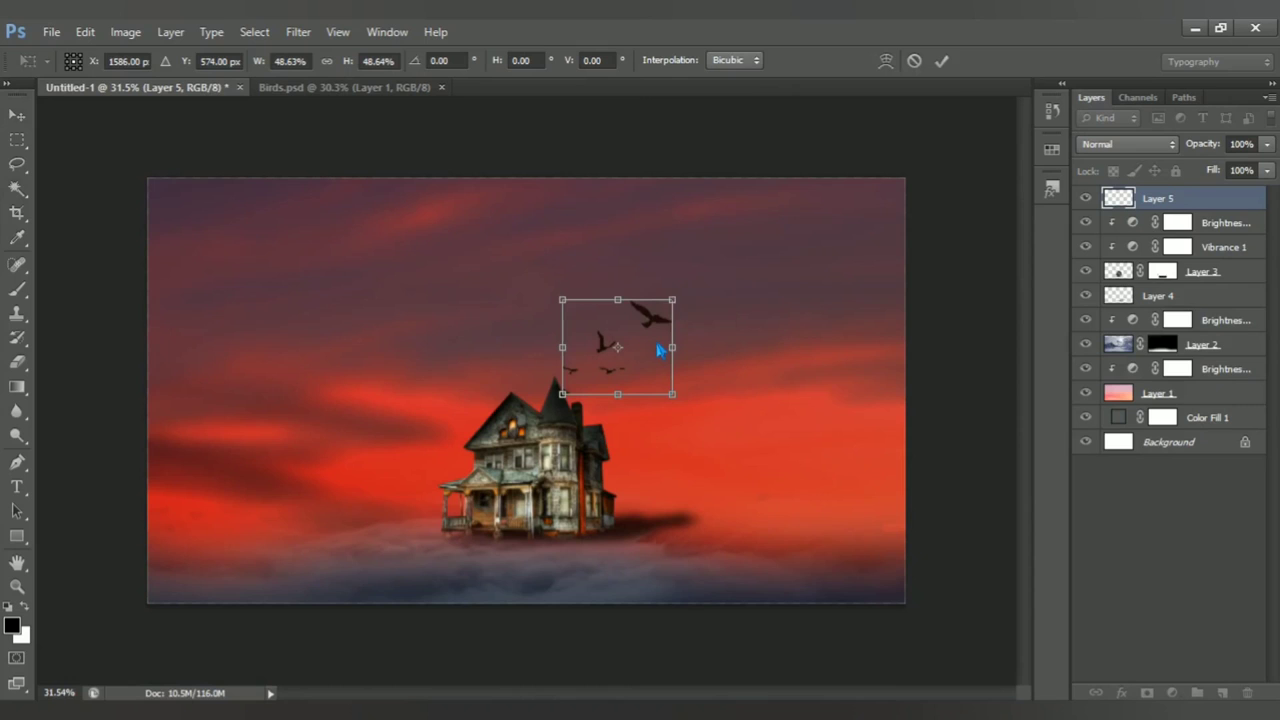
pyautogui.press('Return')
pyautogui.press('w')
pyautogui.scroll(2, 471, 409)
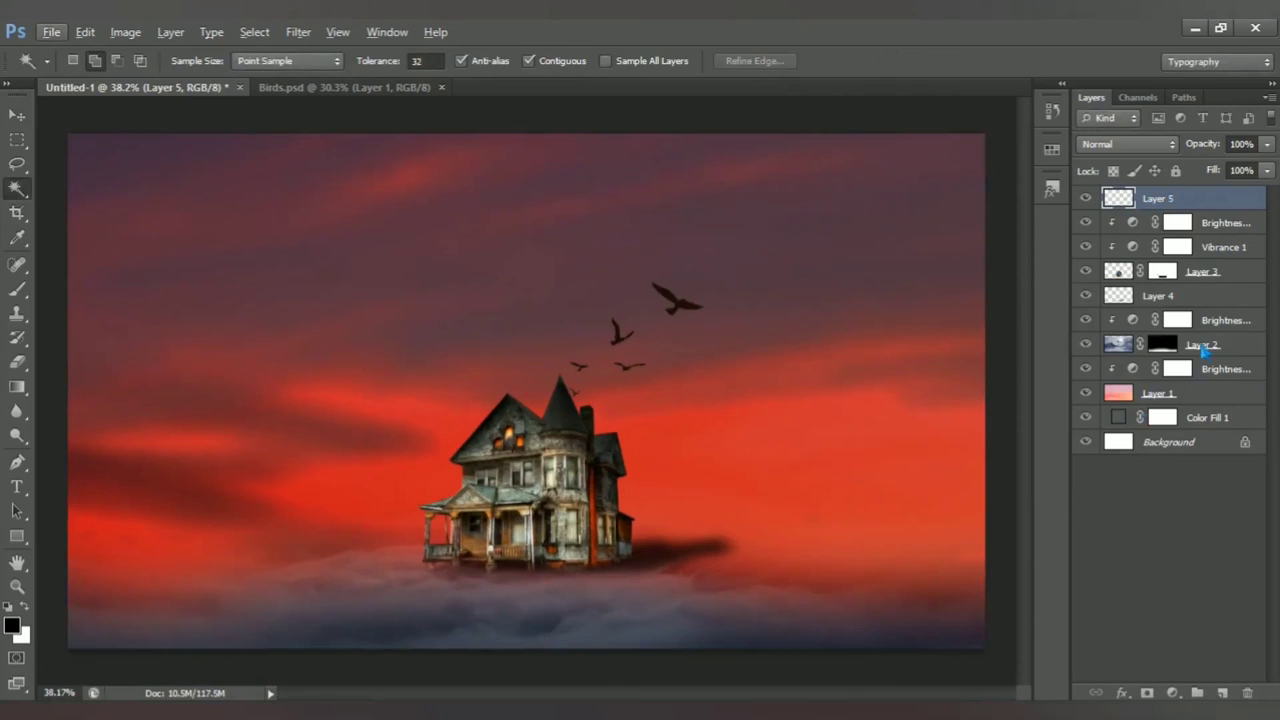
# Step: Add a new empty layer above the shadow layer, Layer 4
pyautogui.click(1199, 297)
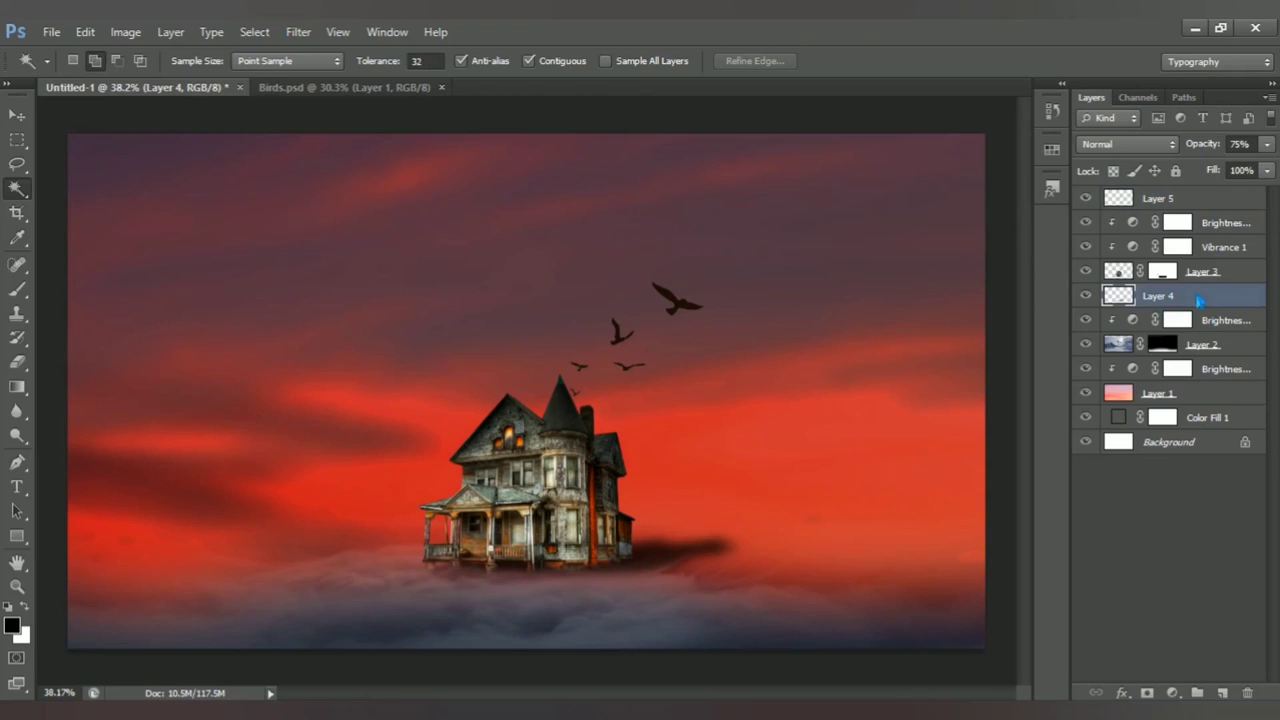
pyautogui.click(1087, 297)
pyautogui.click(1086, 296)
pyautogui.click(1222, 692)
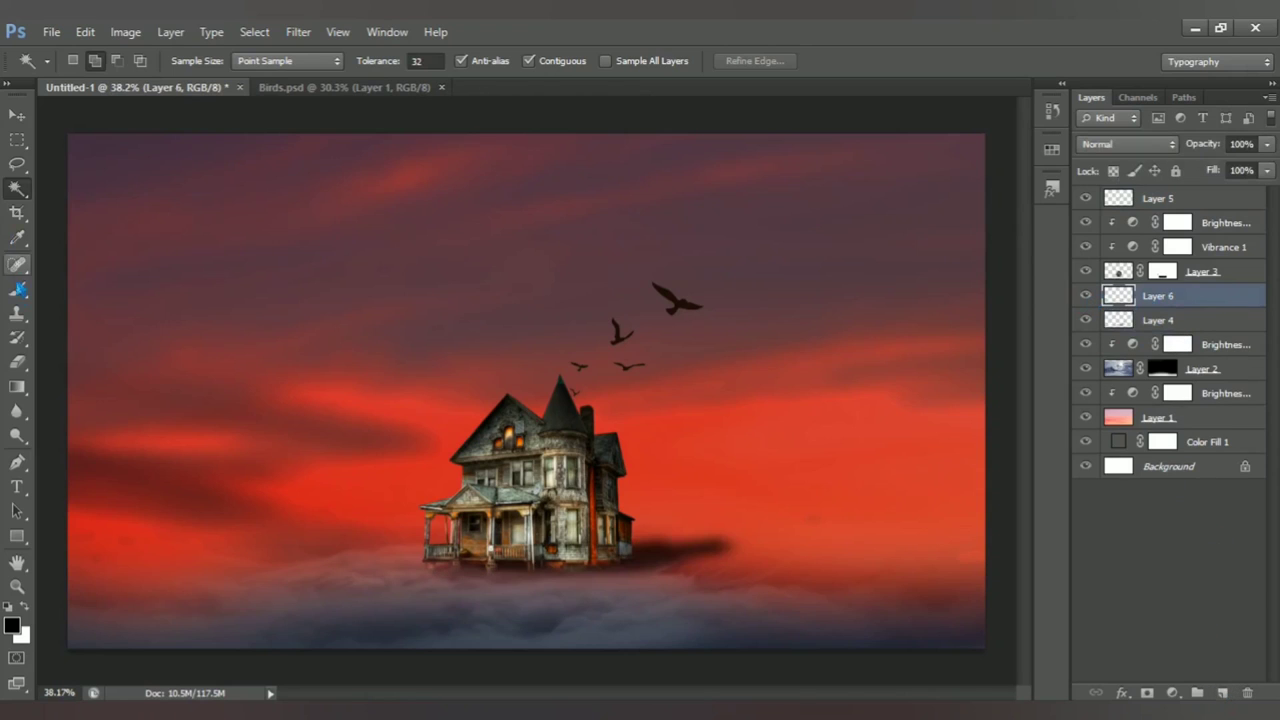
# Step: Paint one soft #fff000 yellow dab behind the house's roof
pyautogui.moveTo(18, 288); pyautogui.dragTo(116, 290)
pyautogui.click(116, 288)
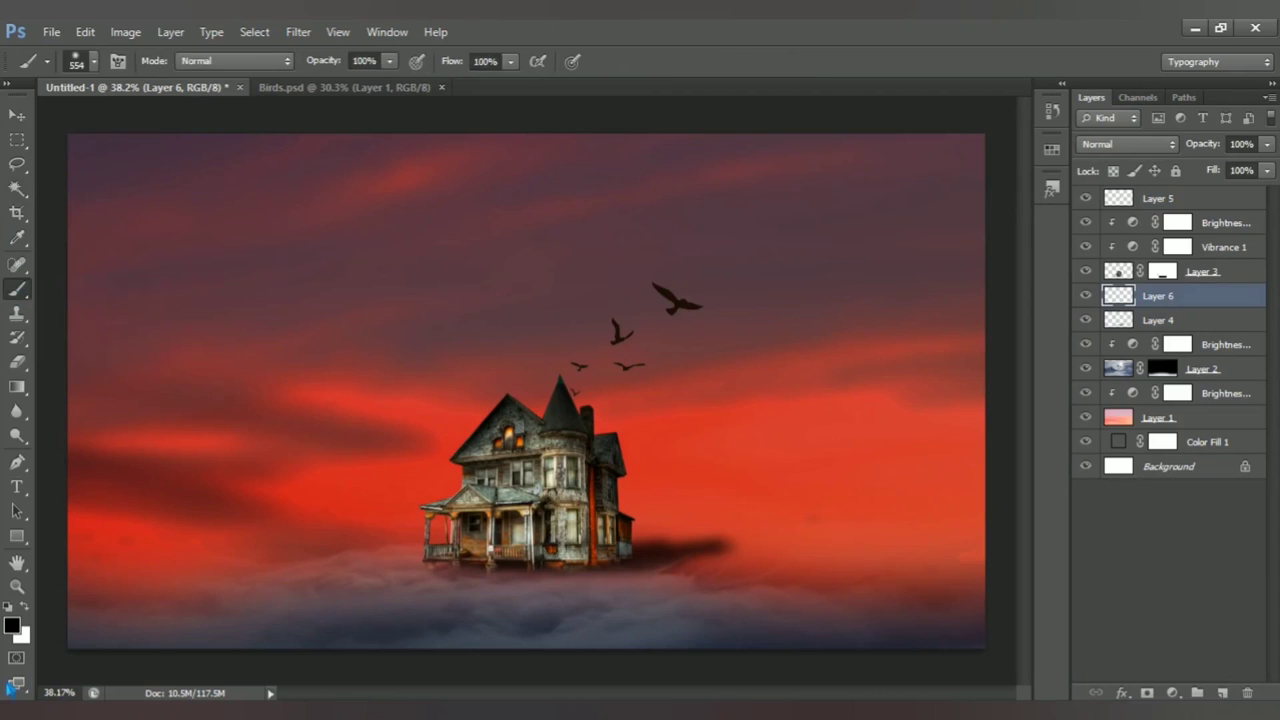
pyautogui.click(22, 634)
pyautogui.moveTo(823, 428); pyautogui.dragTo(994, 201)
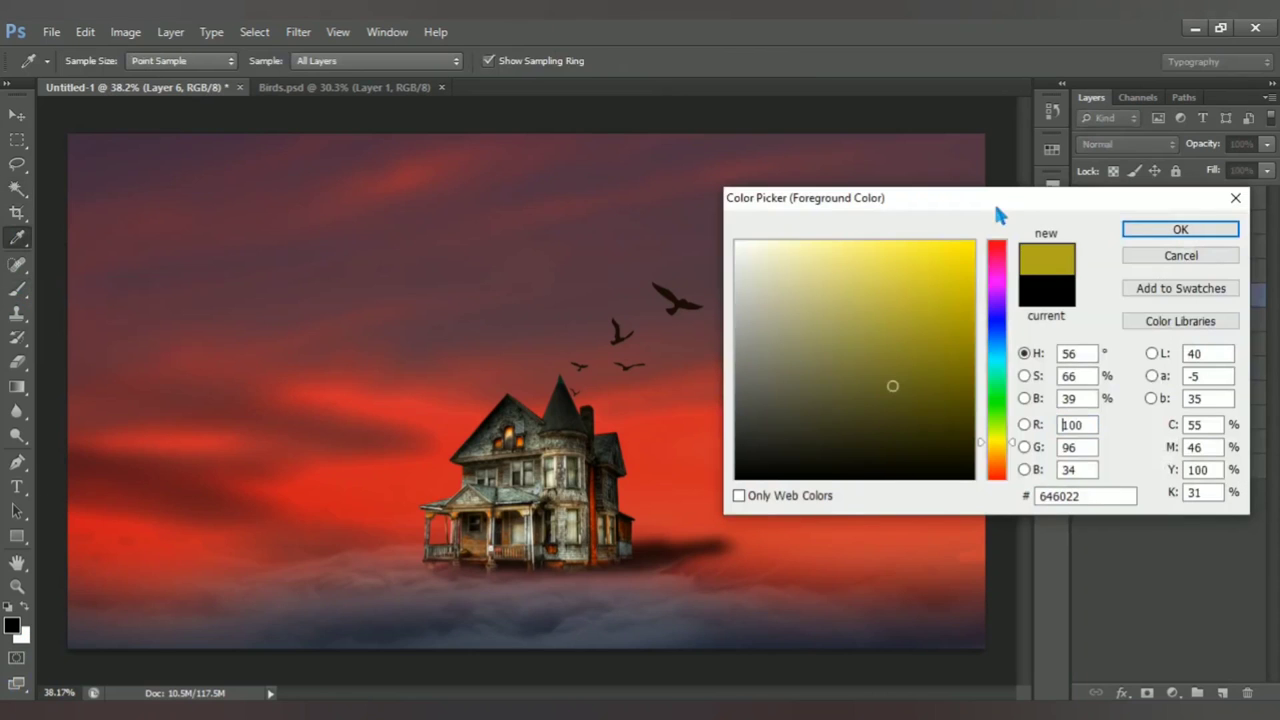
pyautogui.click(1170, 232)
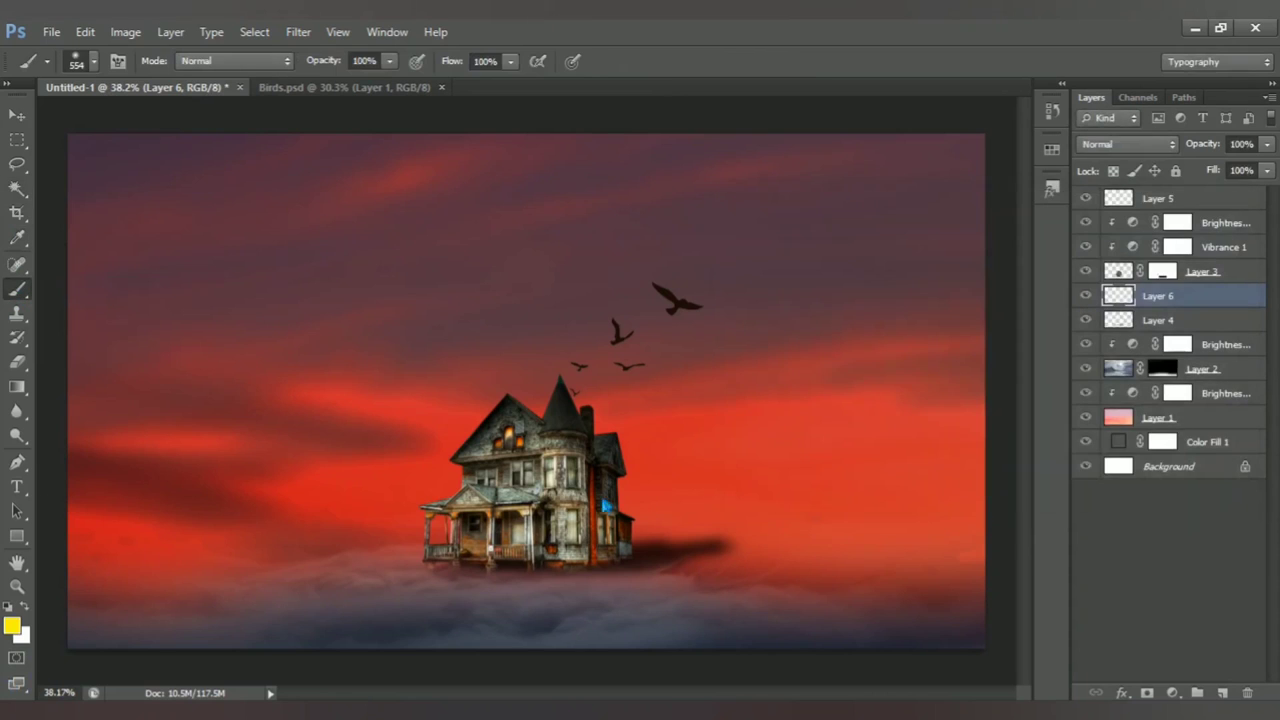
pyautogui.click(557, 428)
pyautogui.scroll(-3, 620, 442)
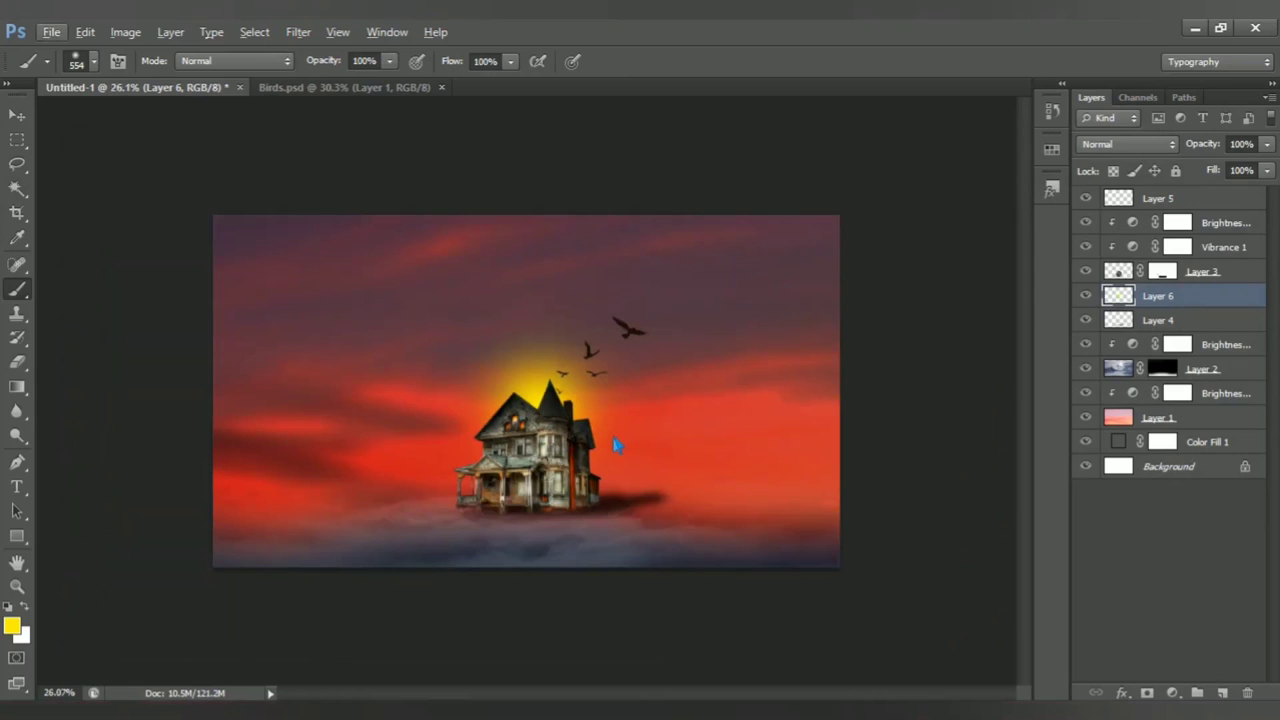
# Step: Stretch the yellow glow to about 338% wide by 245% tall and shift it upward
pyautogui.hotkey('ctrl', 't')
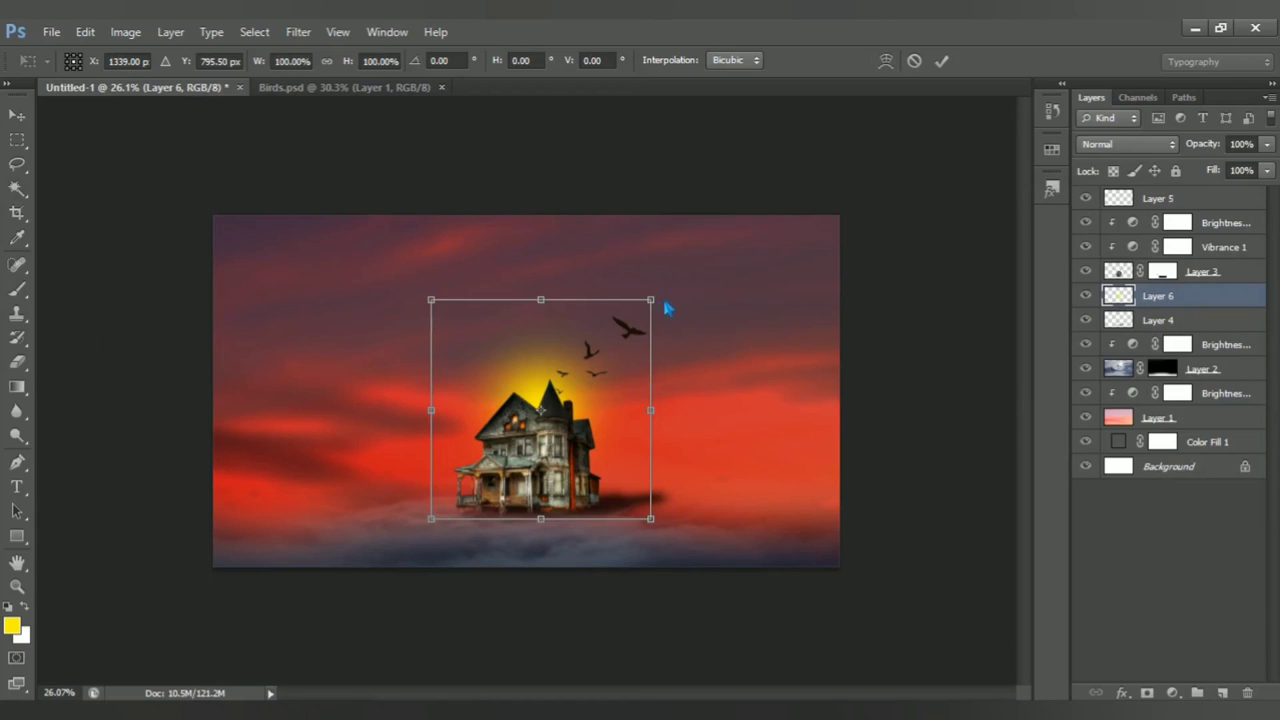
pyautogui.moveTo(666, 308); pyautogui.dragTo(894, 243)
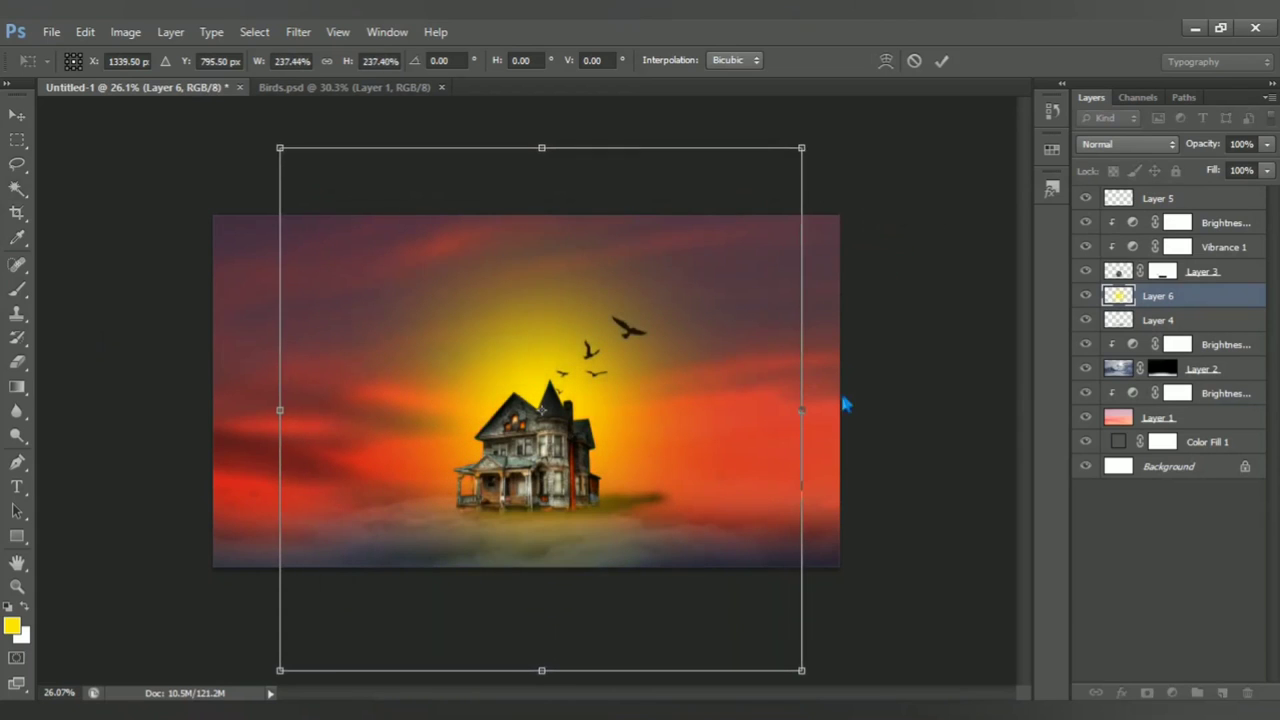
pyautogui.moveTo(805, 430); pyautogui.dragTo(866, 430)
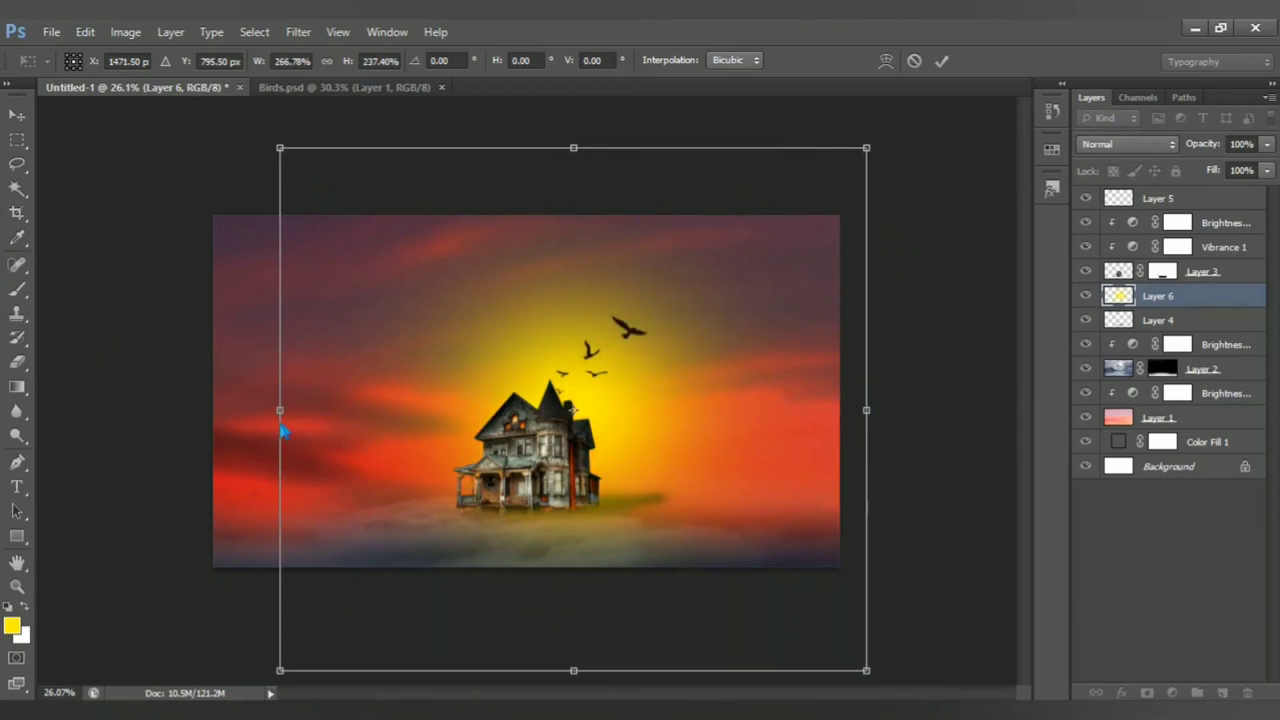
pyautogui.moveTo(280, 429); pyautogui.dragTo(162, 430)
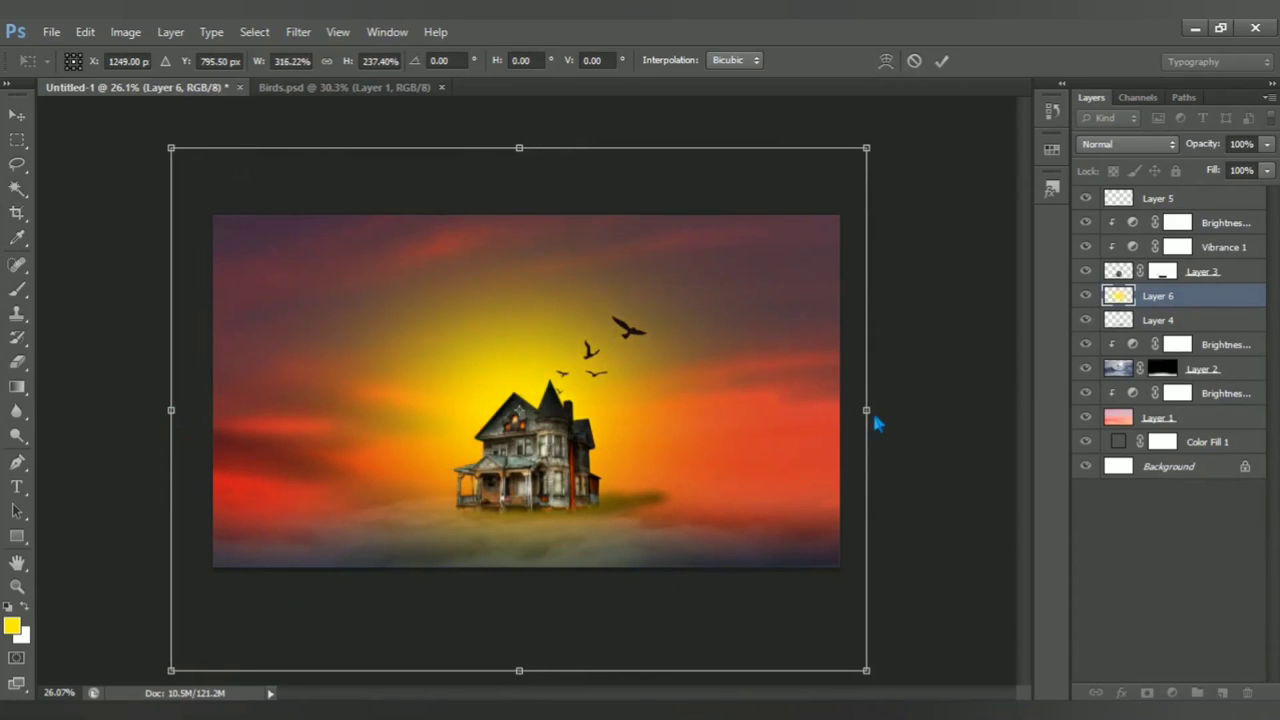
pyautogui.moveTo(876, 422); pyautogui.dragTo(928, 420)
pyautogui.moveTo(555, 152); pyautogui.dragTo(552, 134)
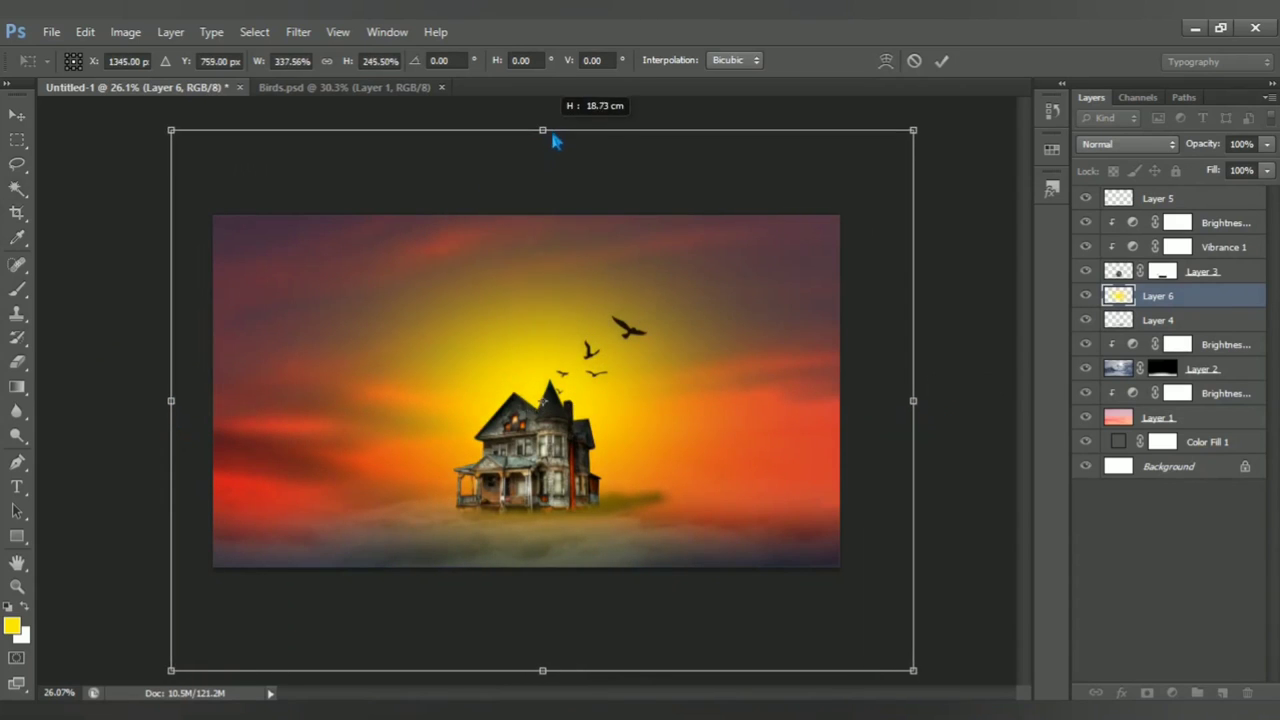
pyautogui.moveTo(627, 484); pyautogui.dragTo(623, 476)
pyautogui.press('Return')
pyautogui.press('b')
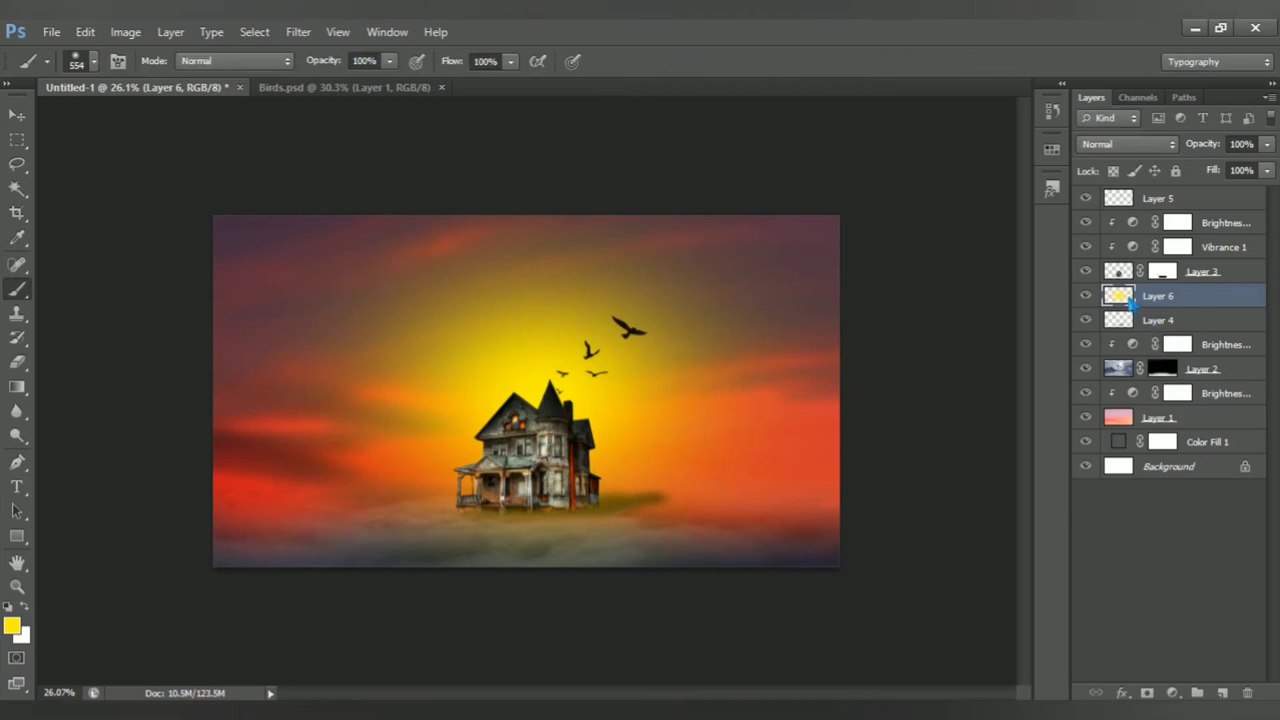
# Step: Mask Layer 6 and brush the yellow glow away from the clouds below the house
pyautogui.click(1147, 692)
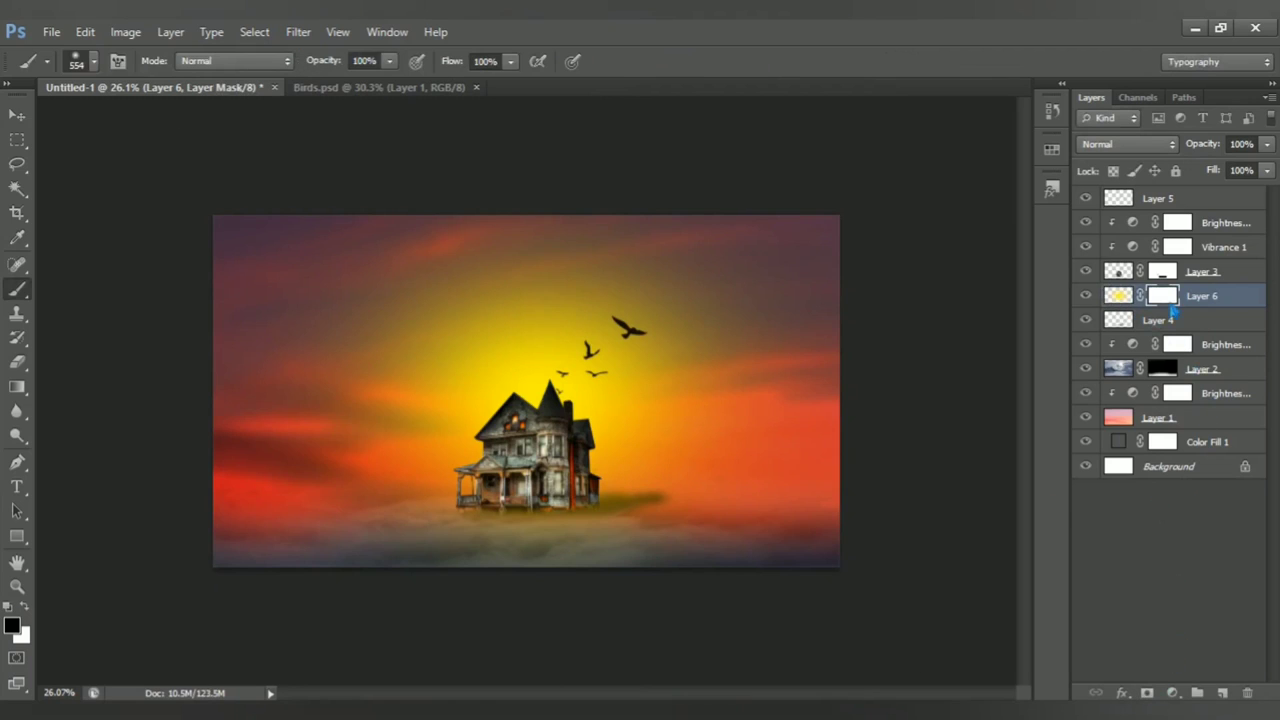
pyautogui.rightClick(20, 290)
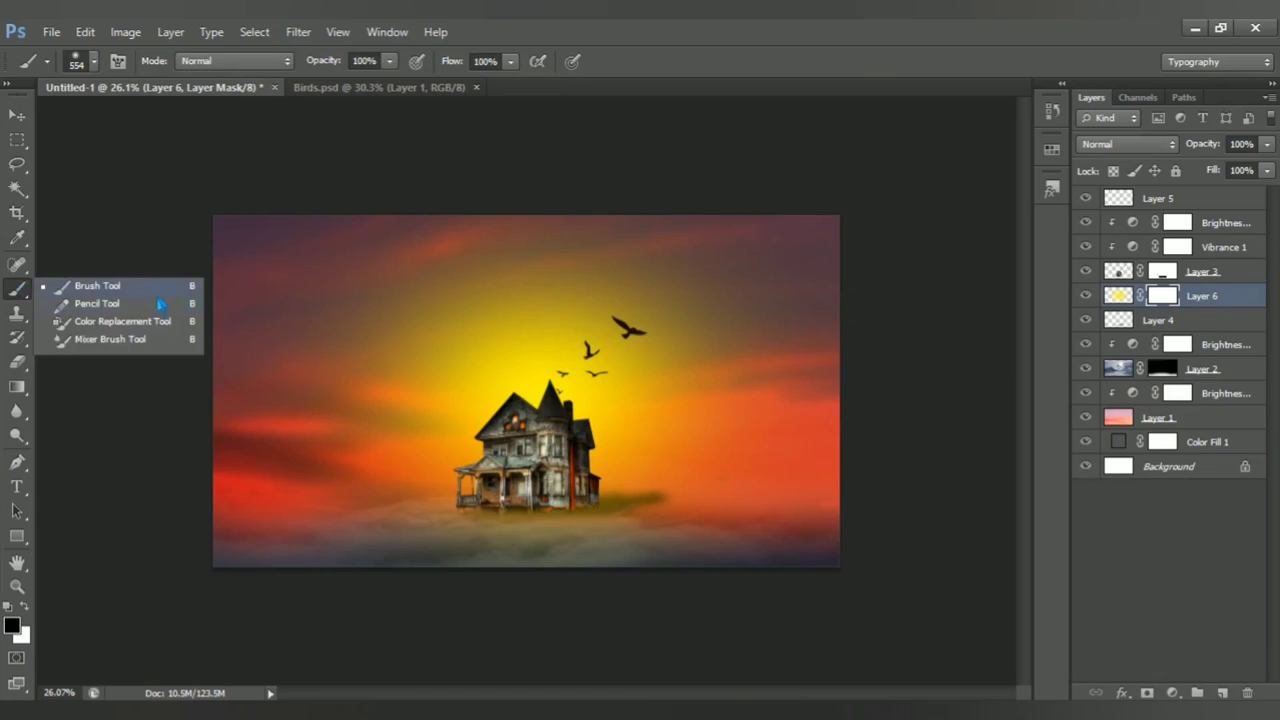
pyautogui.click(127, 397)
pyautogui.moveTo(452, 580); pyautogui.dragTo(530, 588)
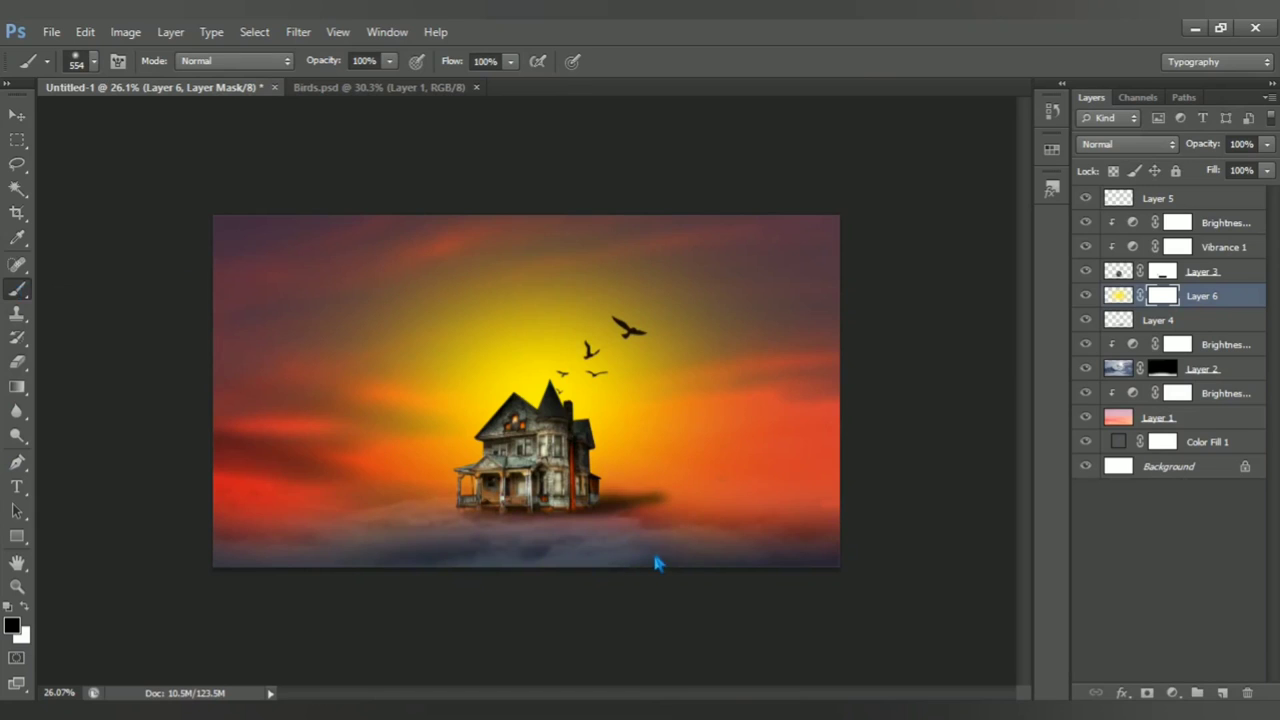
pyautogui.moveTo(535, 537); pyautogui.dragTo(580, 537)
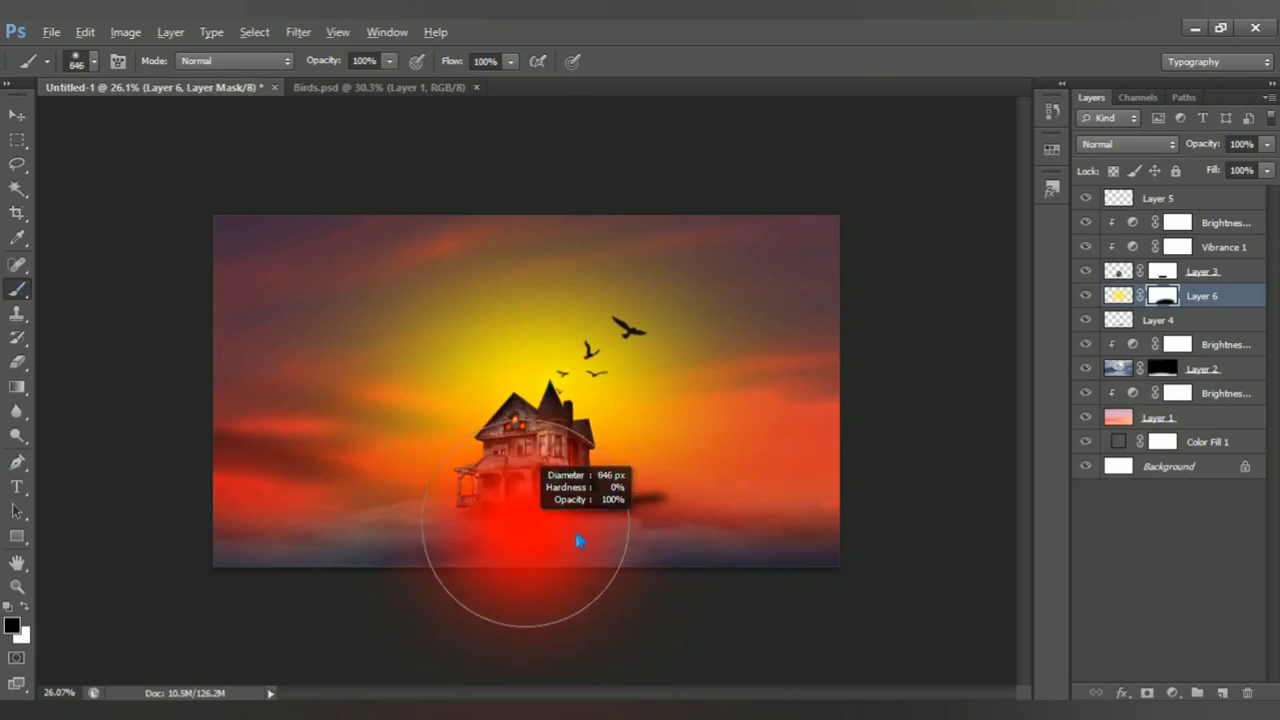
pyautogui.scroll(1, 450, 523)
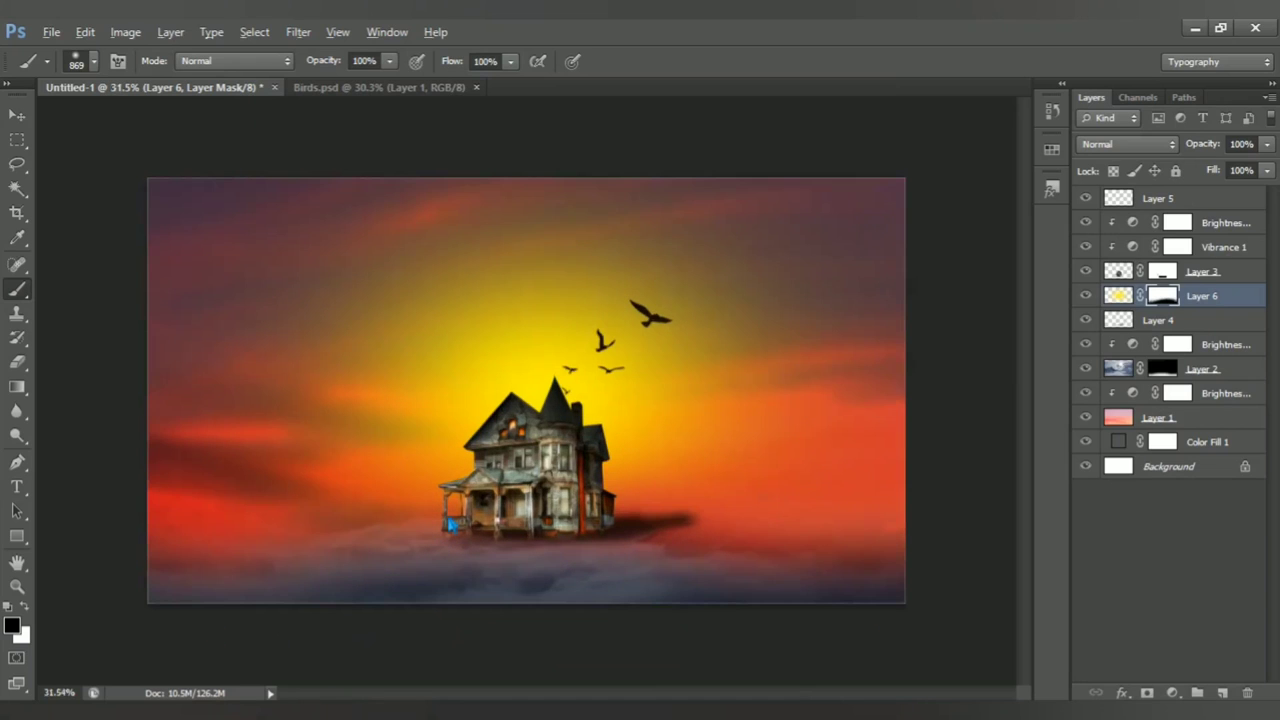
pyautogui.scroll(1, 693, 486)
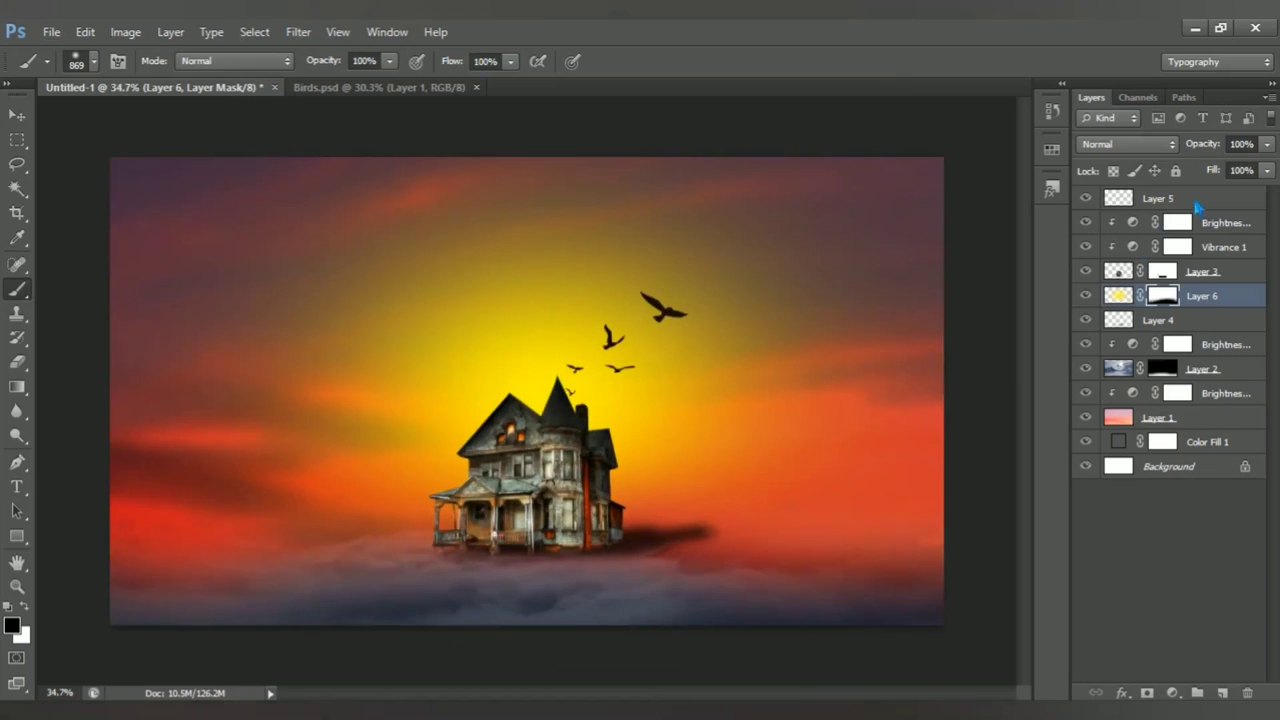
pyautogui.click(1142, 200)
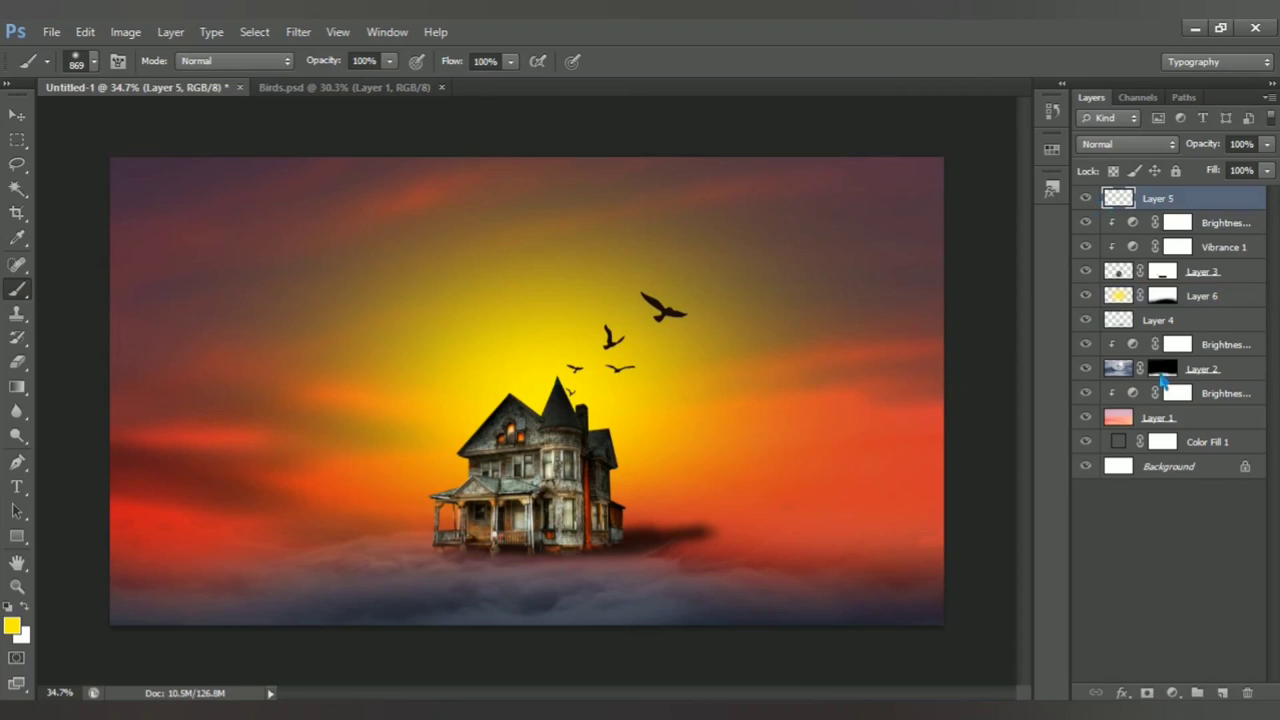
# Step: Add a top Brightness/Contrast adjustment layer with brightness 17 and contrast 41
pyautogui.click(1172, 692)
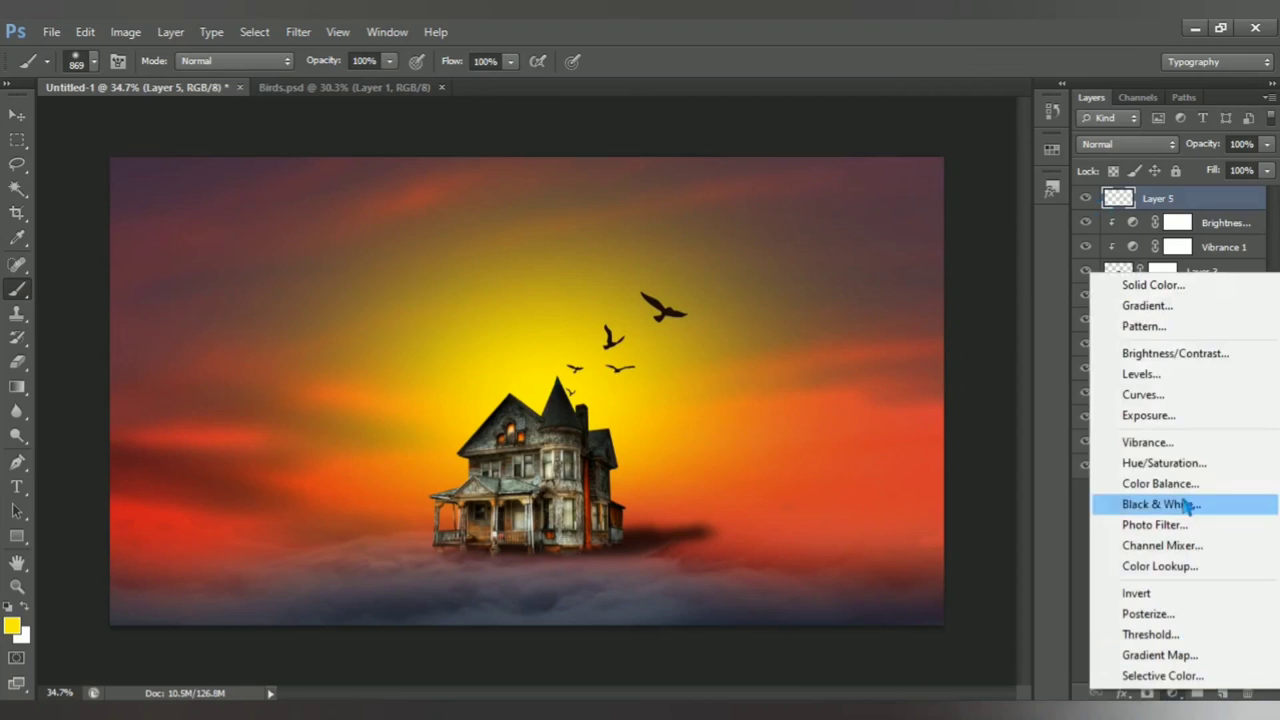
pyautogui.click(1168, 360)
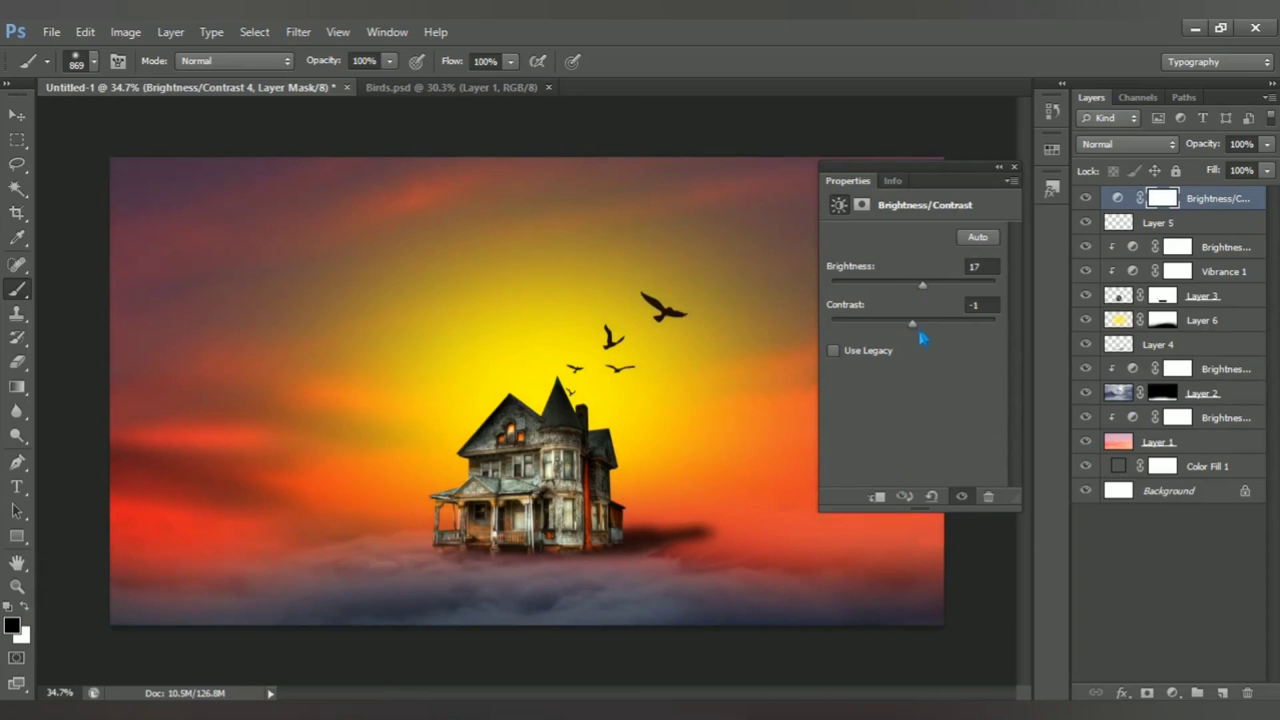
pyautogui.moveTo(920, 336); pyautogui.dragTo(958, 342)
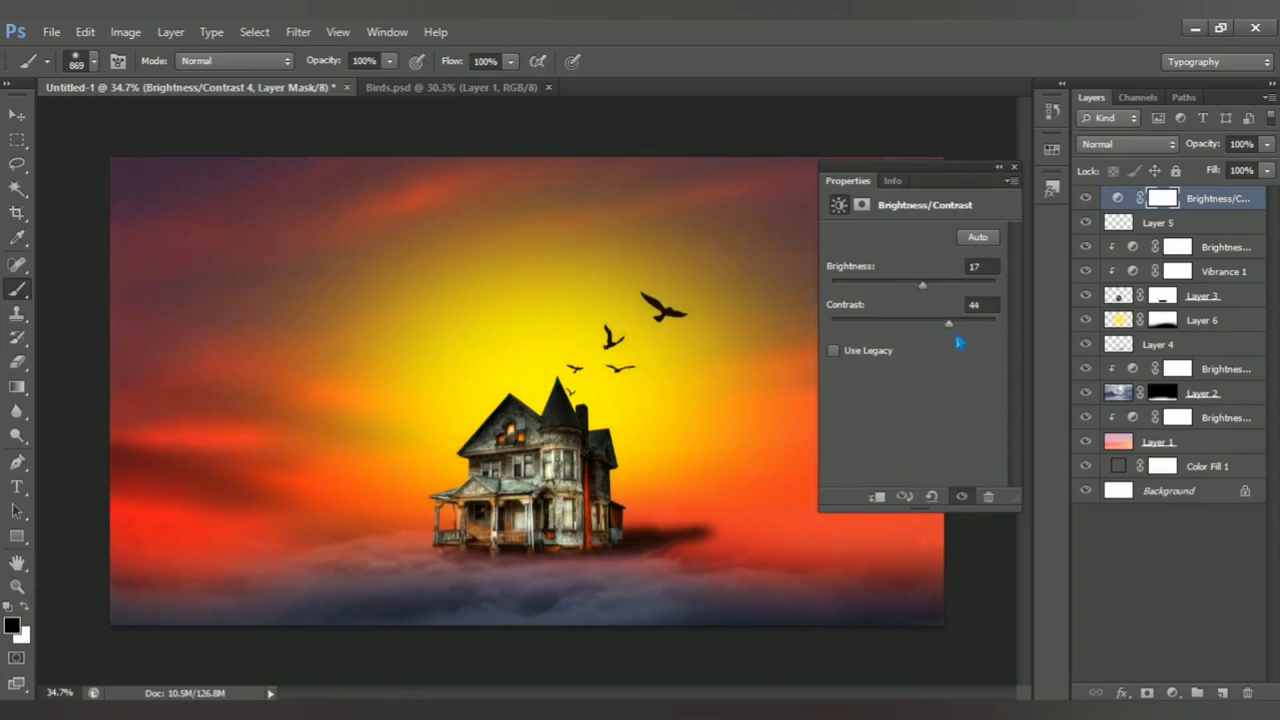
pyautogui.click(1014, 167)
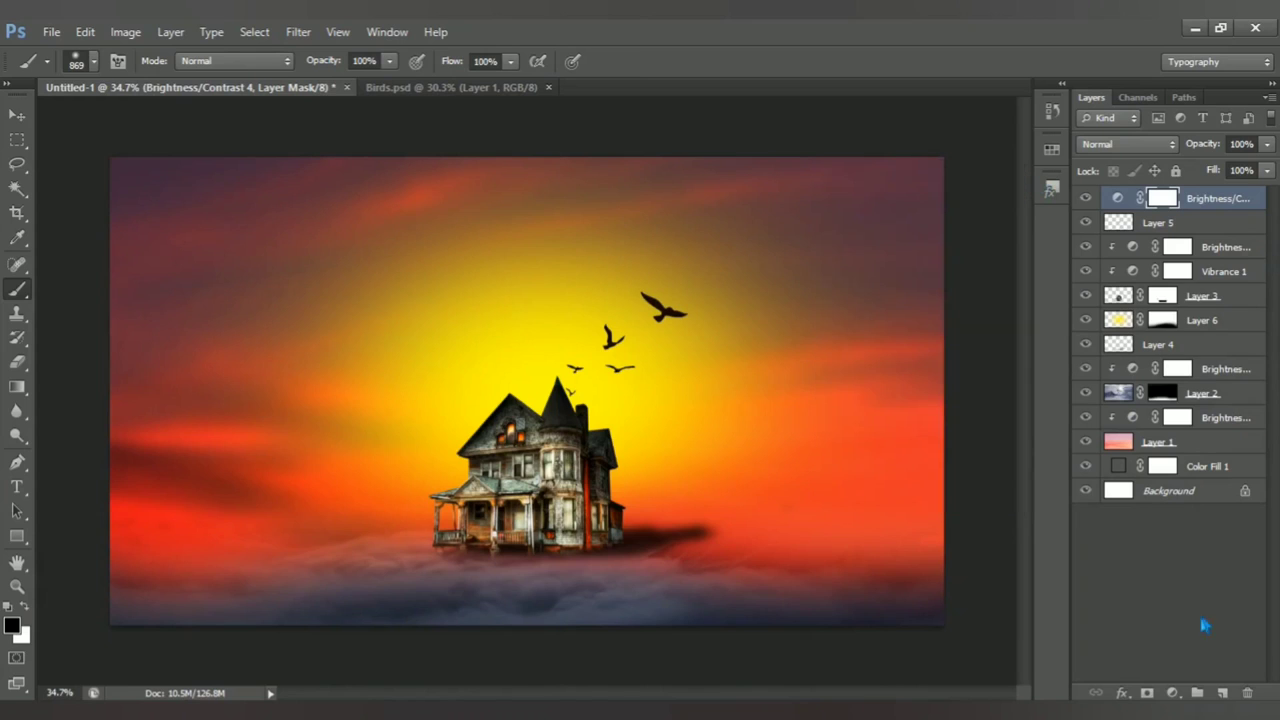
# Step: Add a Curves adjustment layer with a midtone point at input 131, output 111
pyautogui.click(1173, 692)
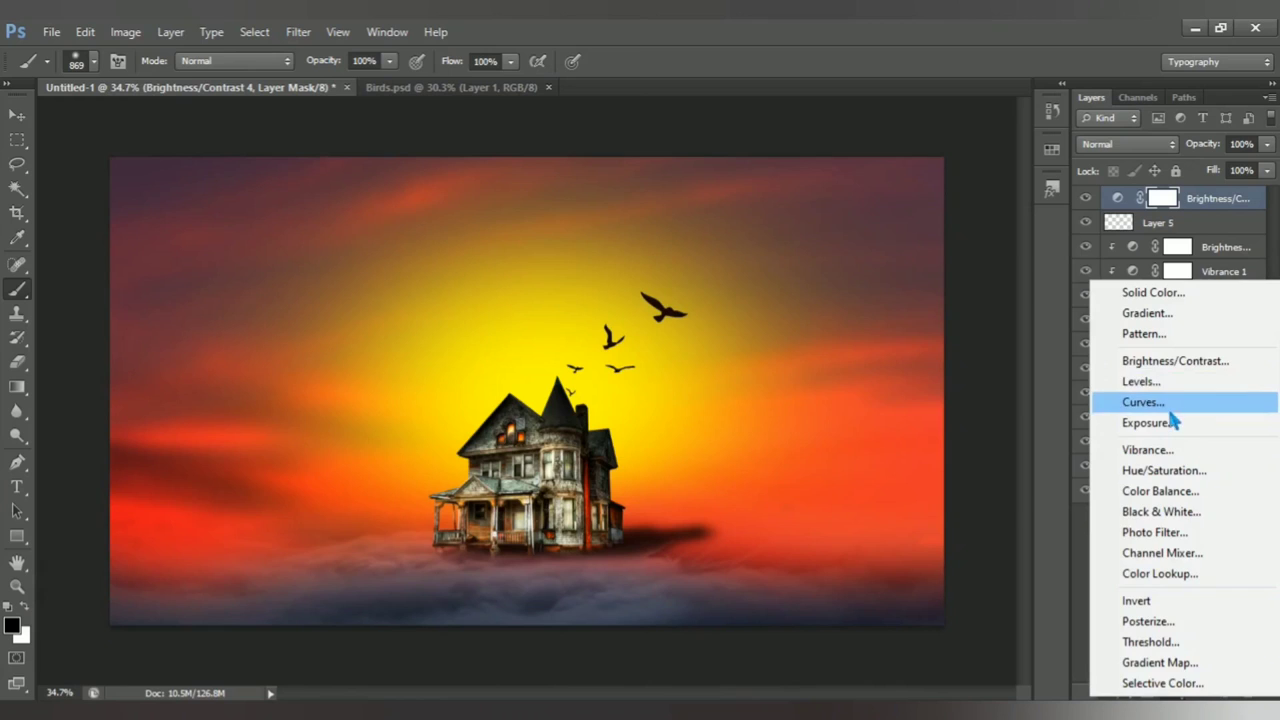
pyautogui.click(1006, 403)
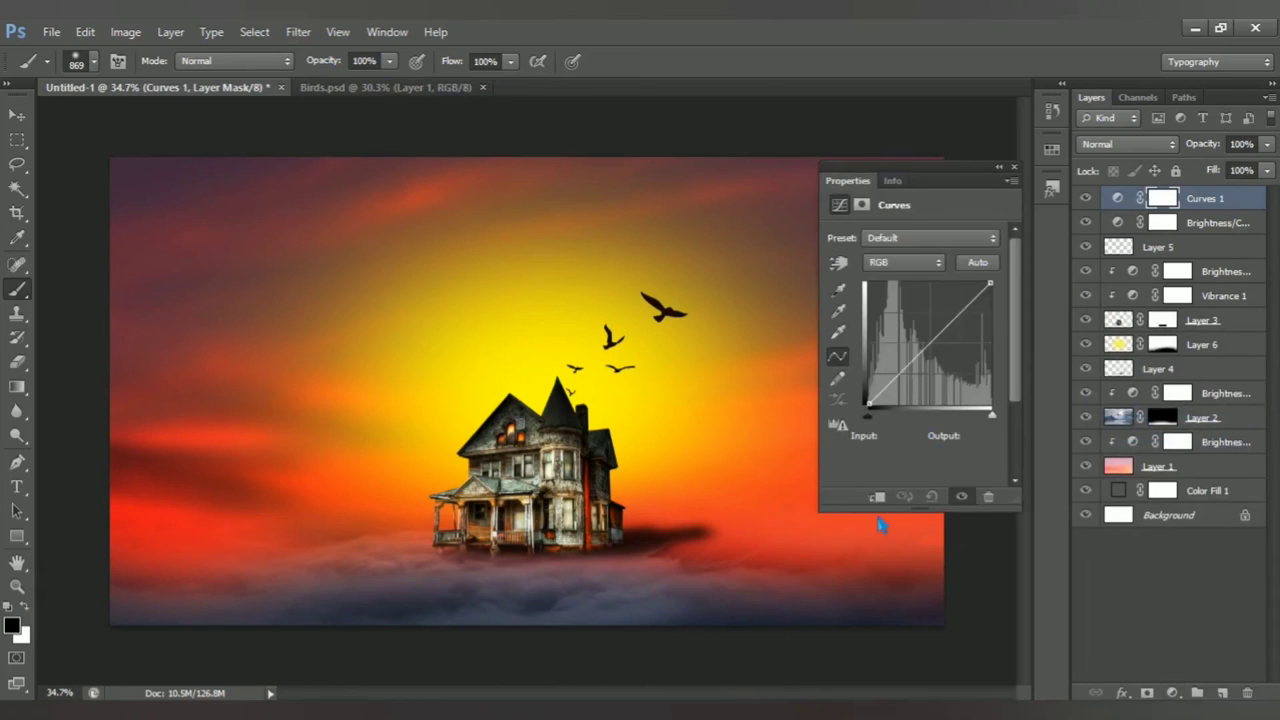
pyautogui.click(930, 347)
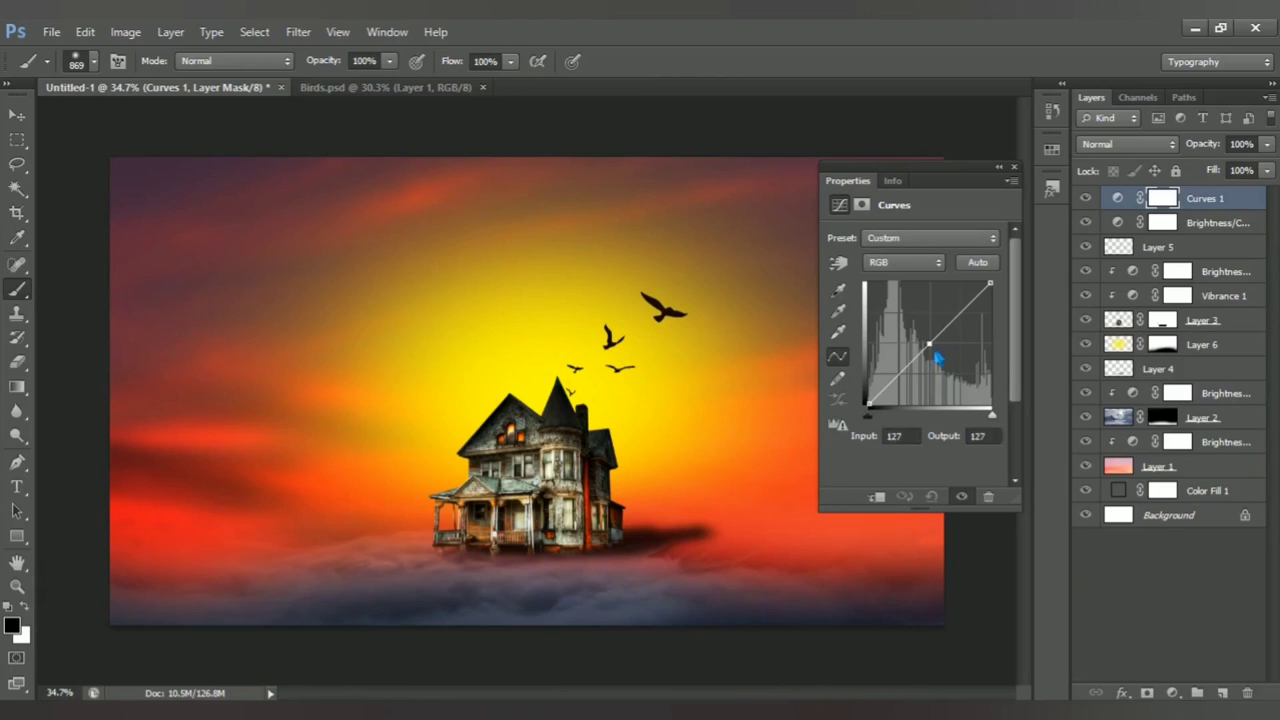
pyautogui.press('Down')
pyautogui.press('Down')
pyautogui.press('Down')
pyautogui.press('Down')
pyautogui.press('Down')
pyautogui.press('Down')
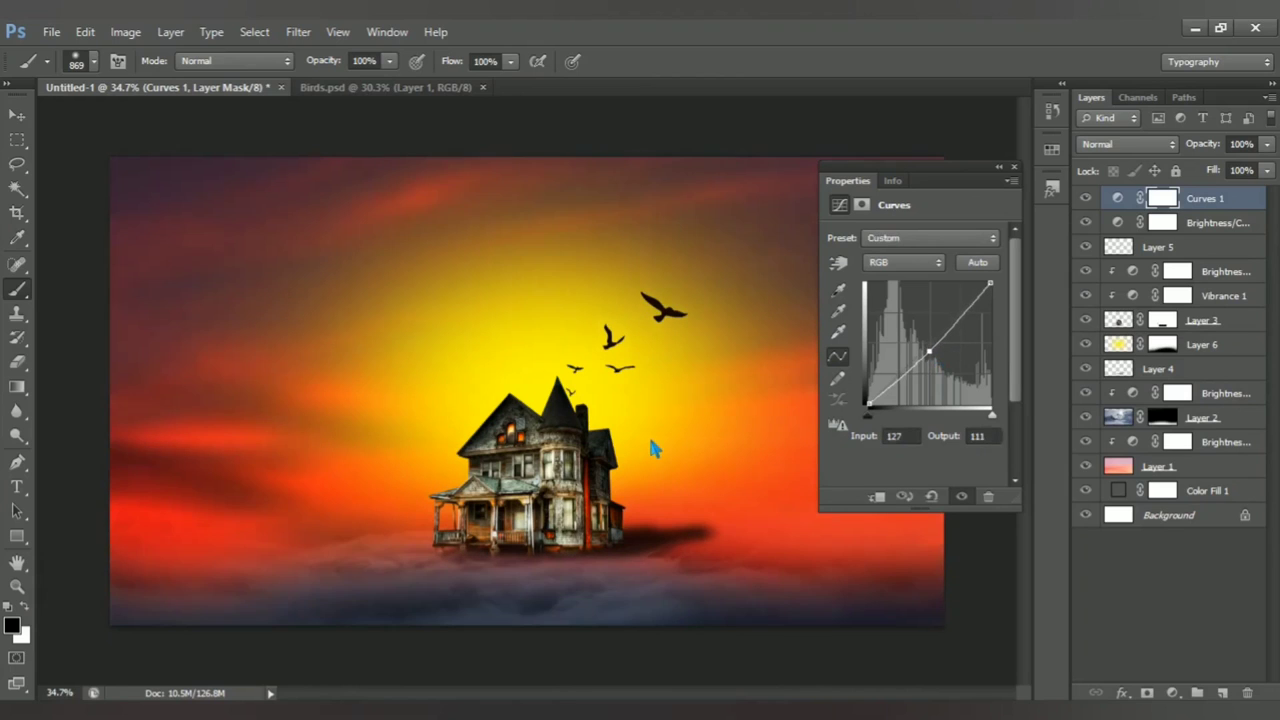
pyautogui.press('Right')
pyautogui.press('Right')
pyautogui.press('Right')
pyautogui.press('Down')
pyautogui.press('Down')
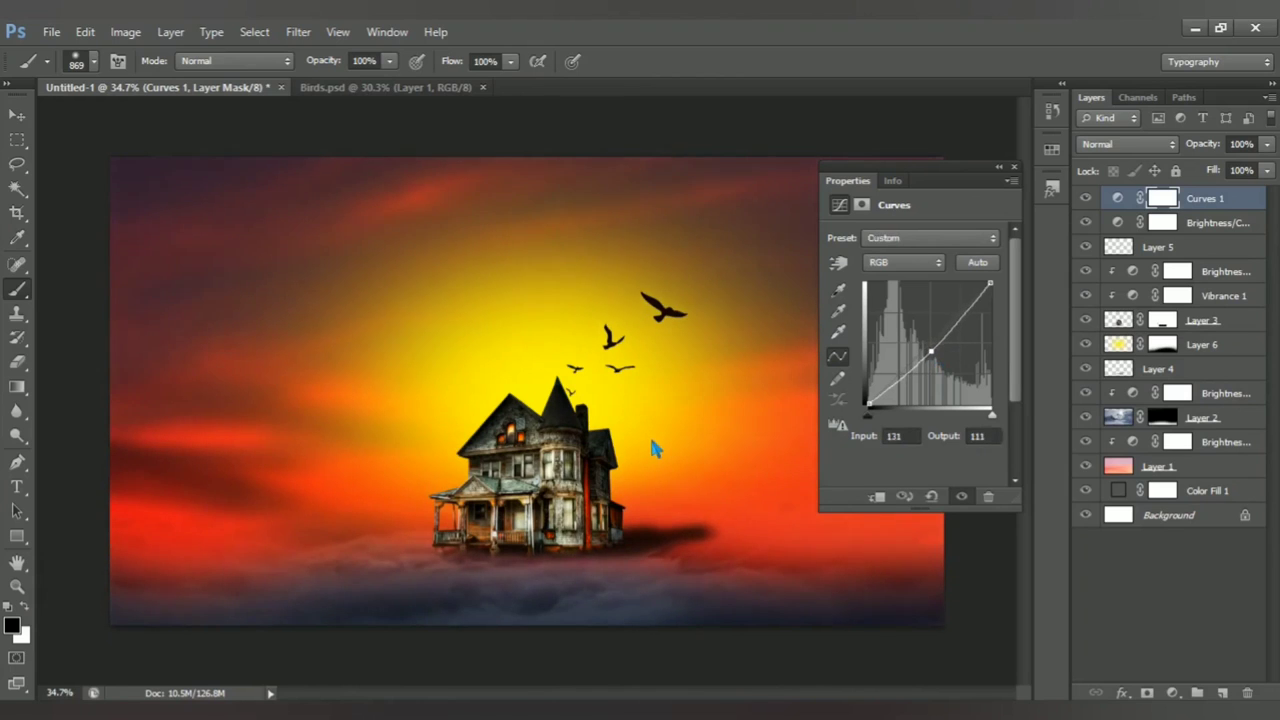
pyautogui.click(1013, 167)
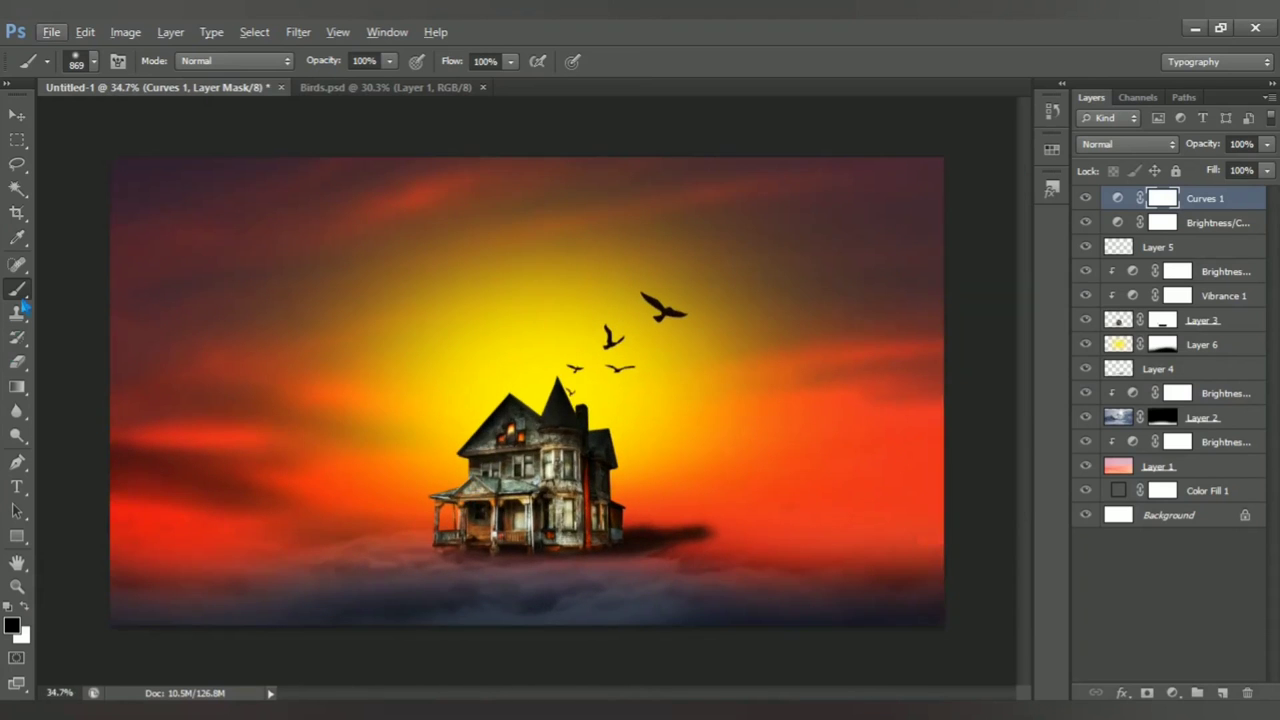
# Step: Choose the regular brush and enlarge it to about 1503 px
pyautogui.rightClick(18, 292)
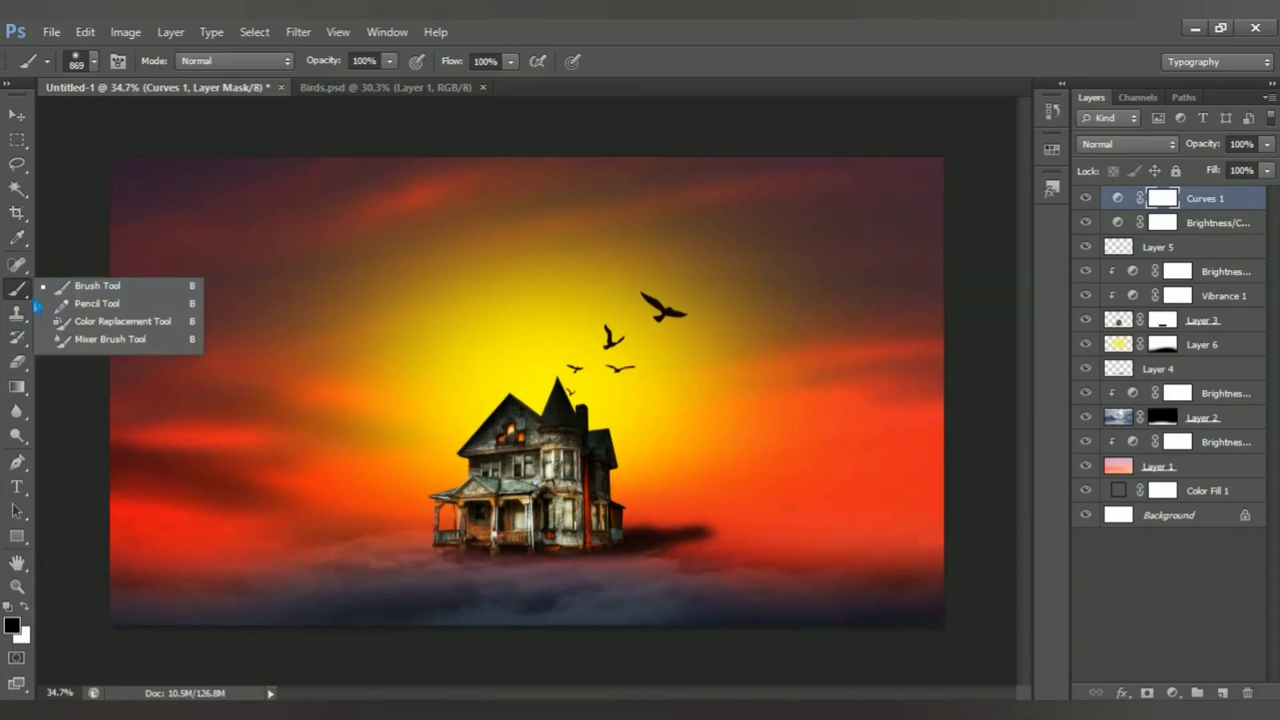
pyautogui.click(95, 295)
pyautogui.moveTo(560, 505); pyautogui.dragTo(663, 503)
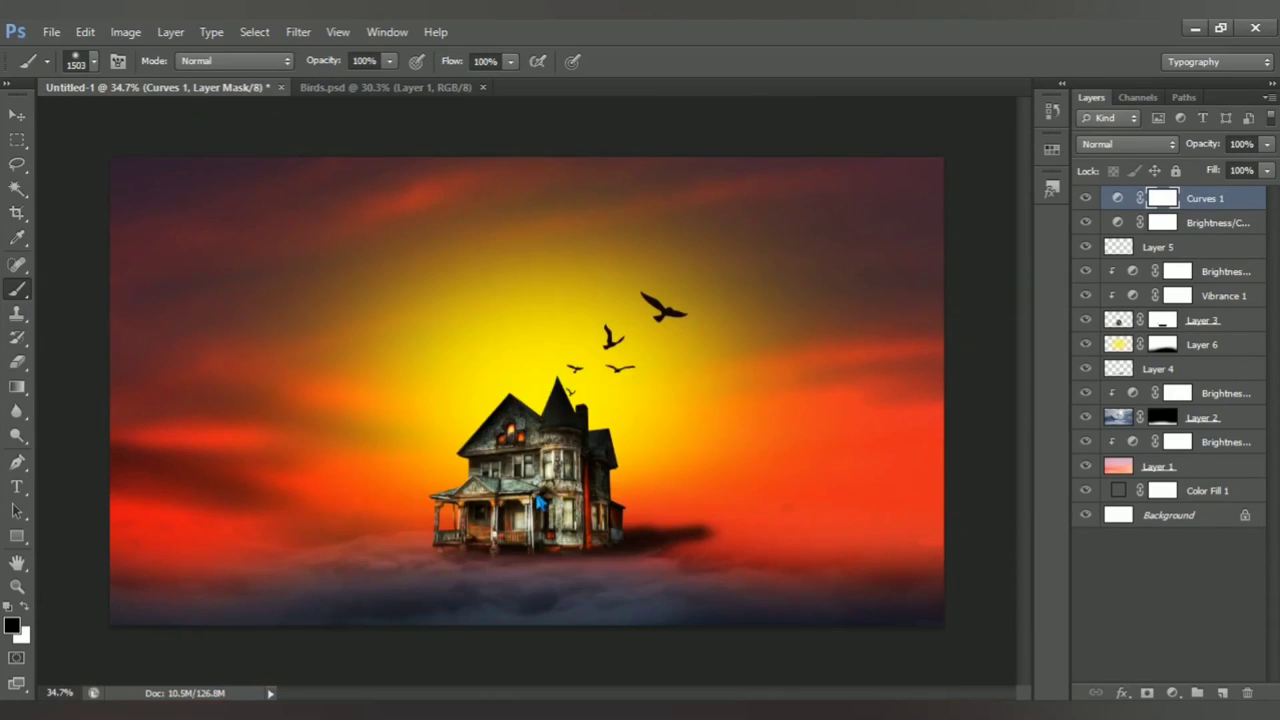